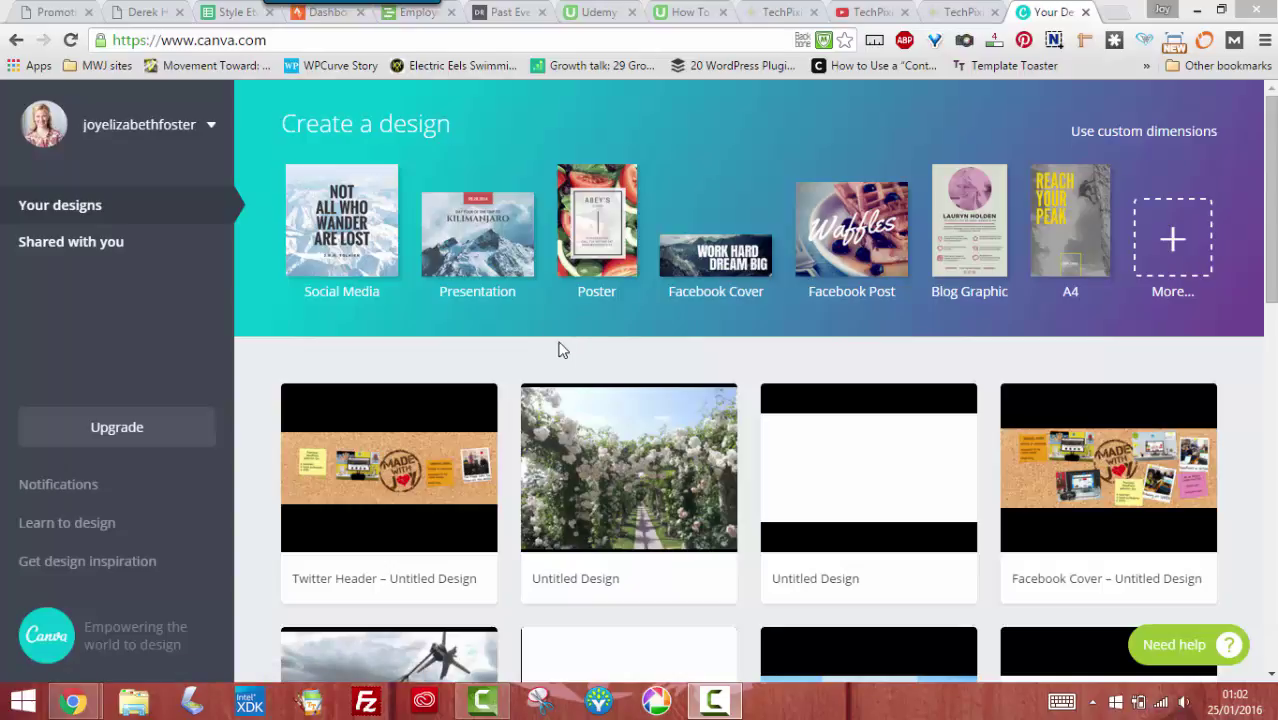
# Expand Canva's full list of design types, then switch to the TechPixies website
pyautogui.click(1154, 252)
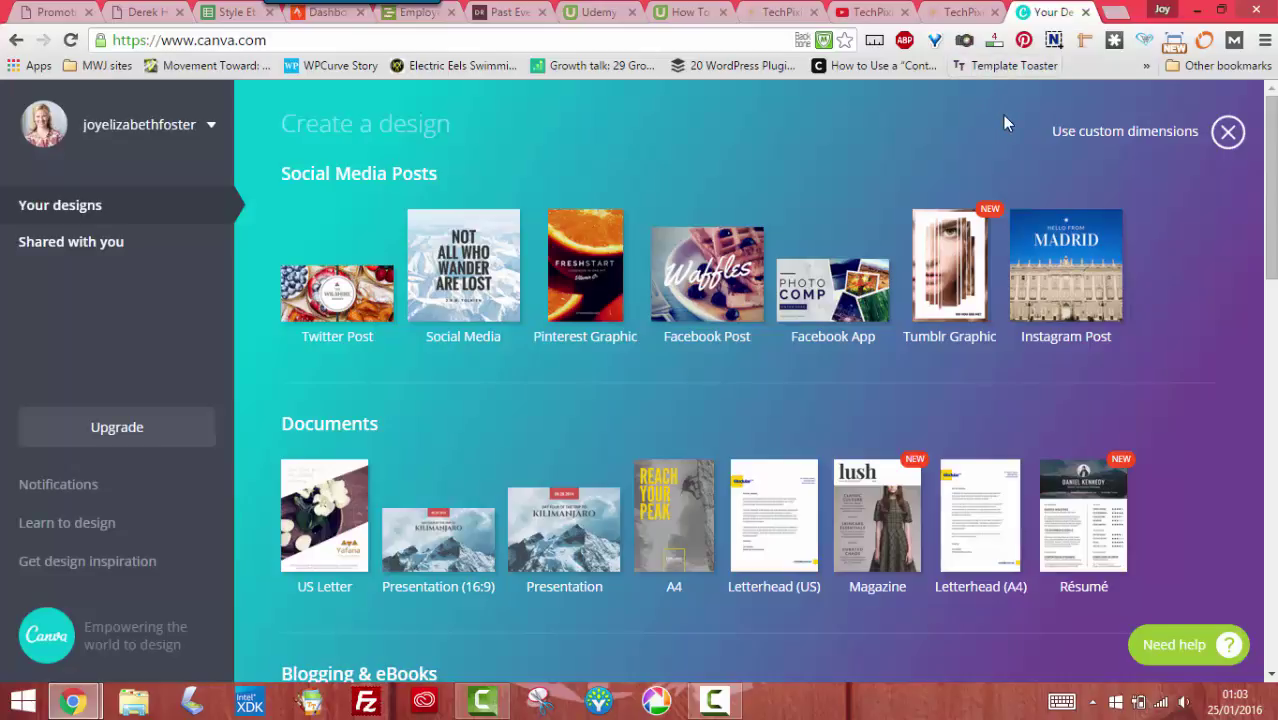
pyautogui.click(944, 13)
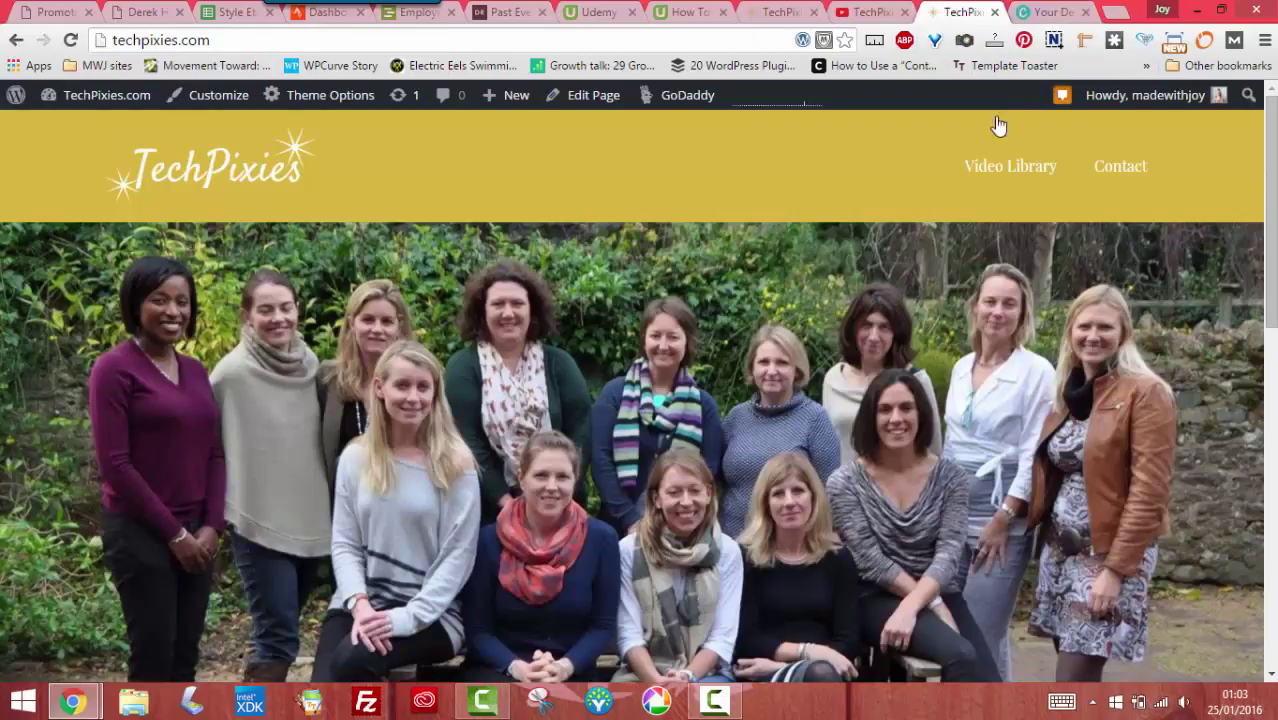
# Open the TechPixies Twitter profile from the site footer, then return to Canva's design list
pyautogui.scroll(-3, 704, 313)
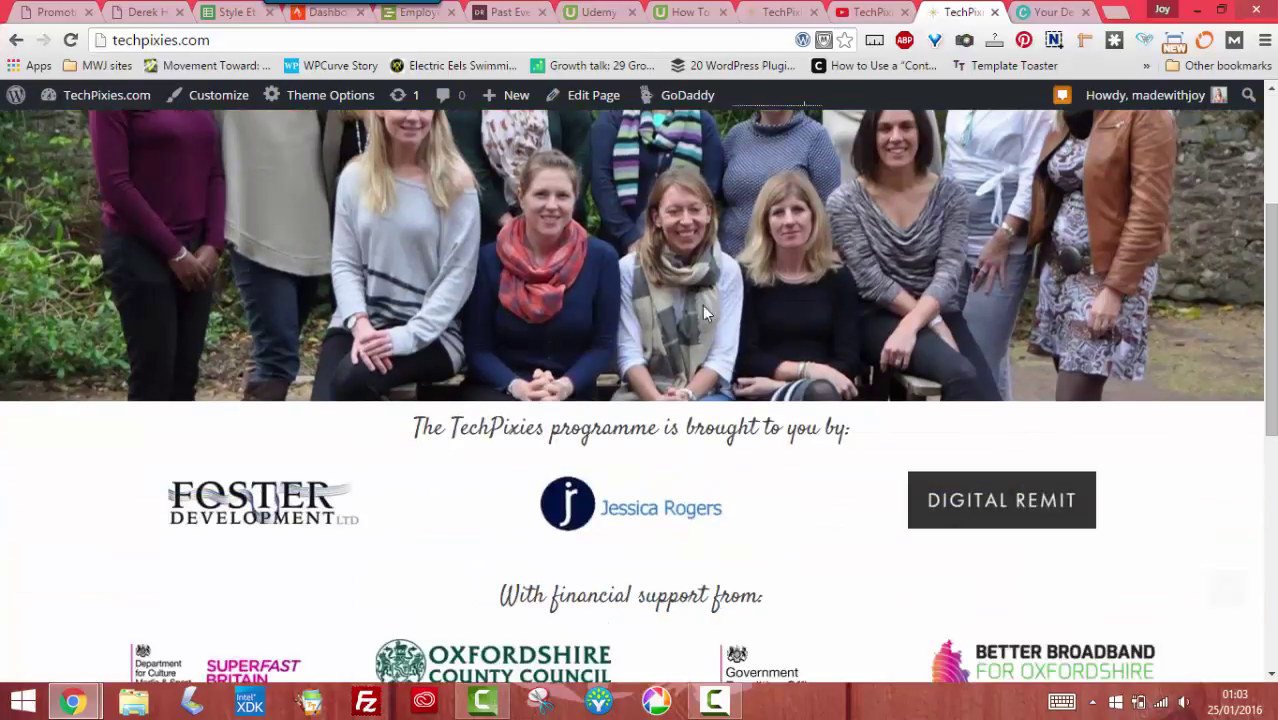
pyautogui.scroll(-5, 502, 331)
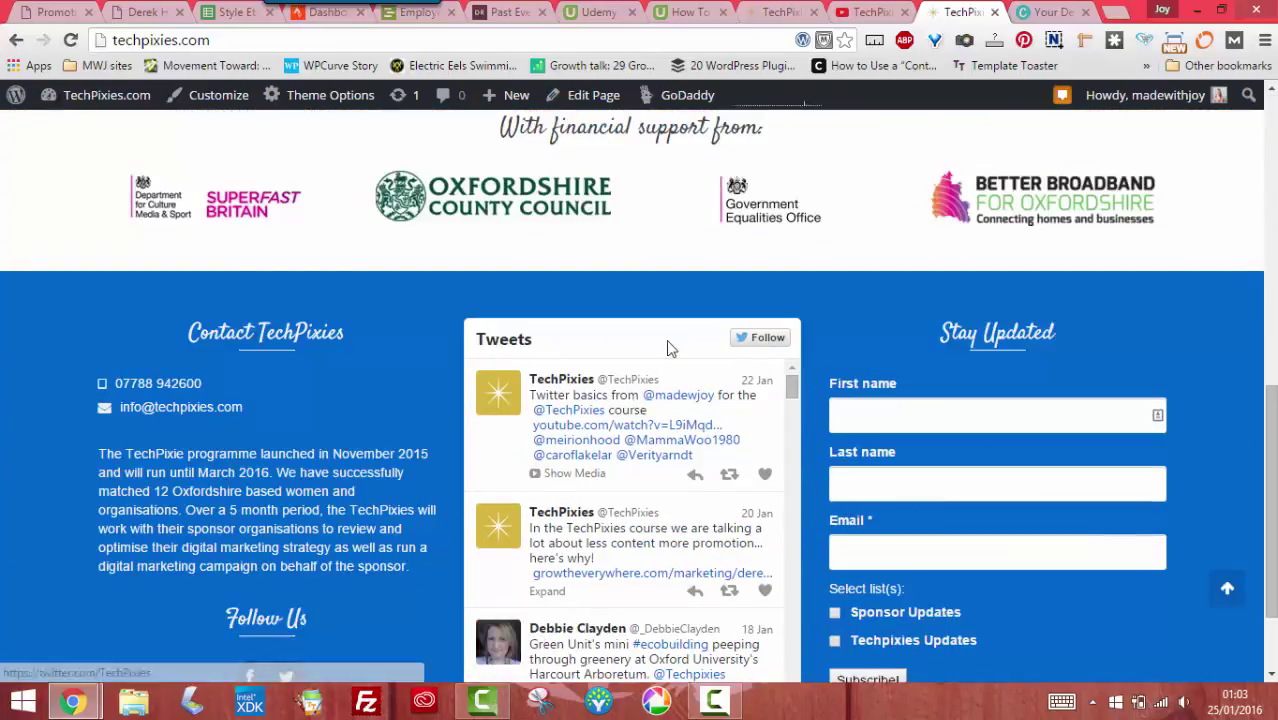
pyautogui.click(571, 389)
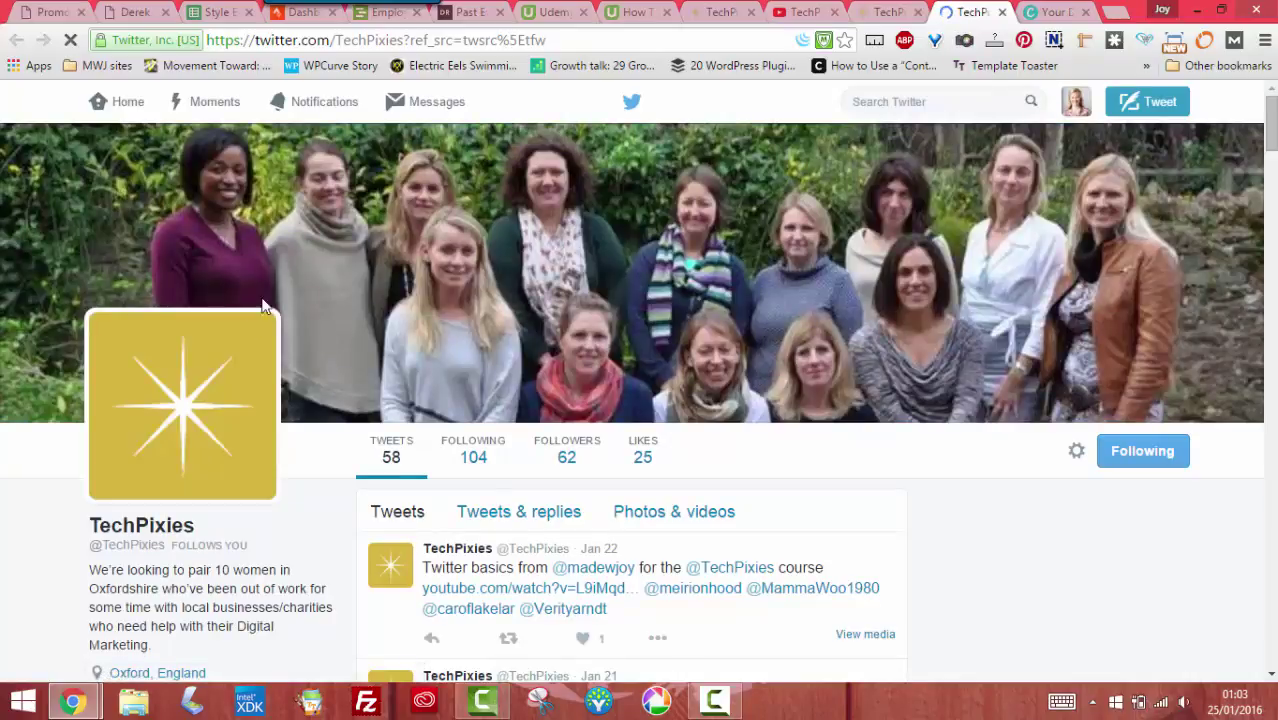
pyautogui.click(878, 12)
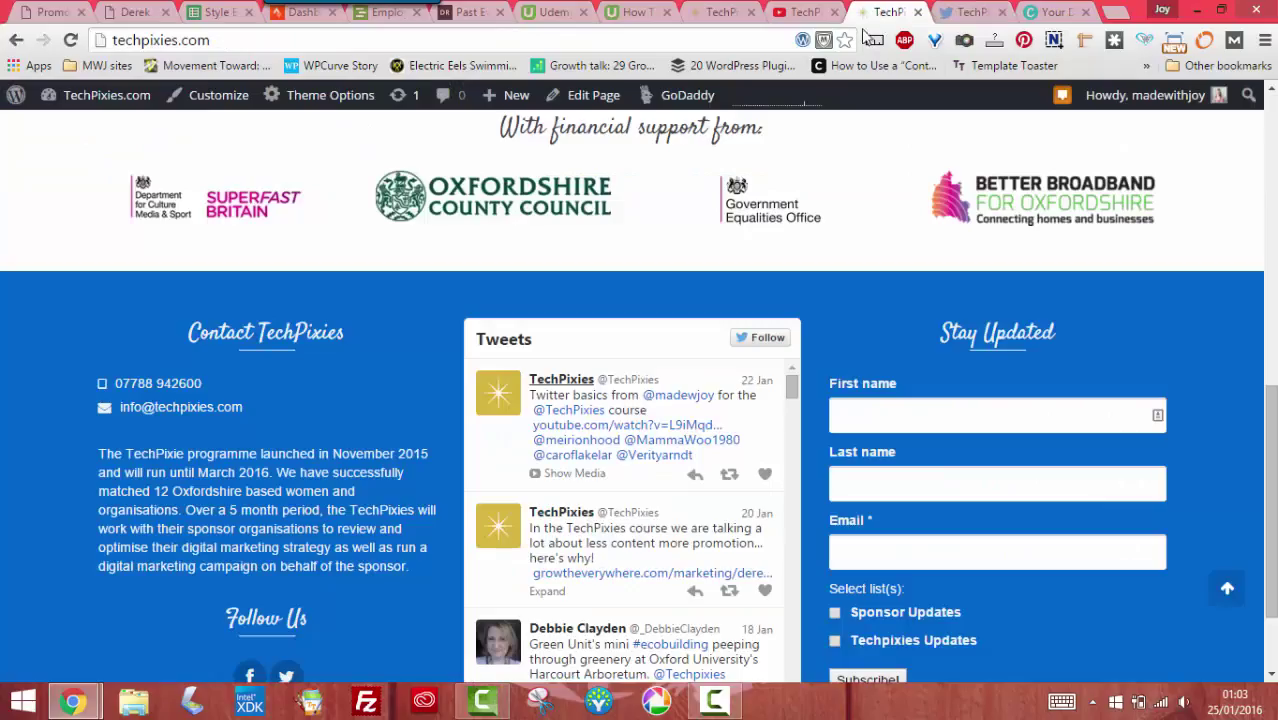
pyautogui.scroll(7, 843, 226)
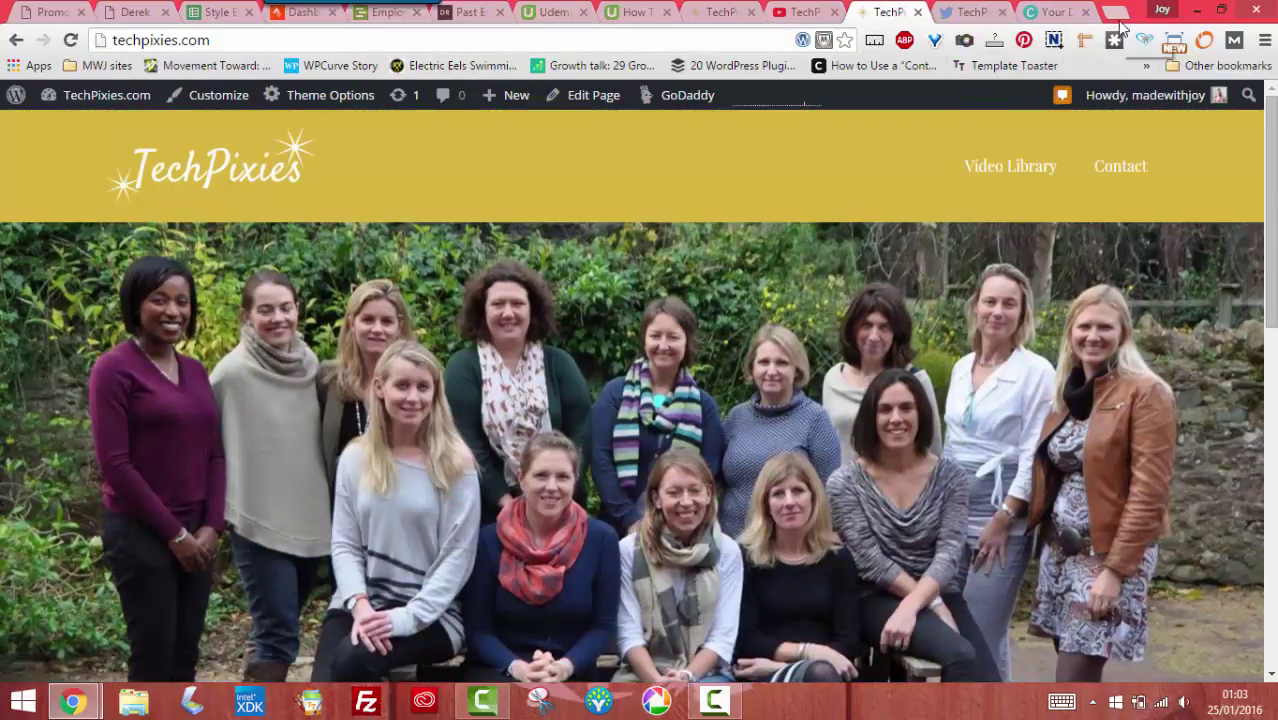
pyautogui.click(1060, 22)
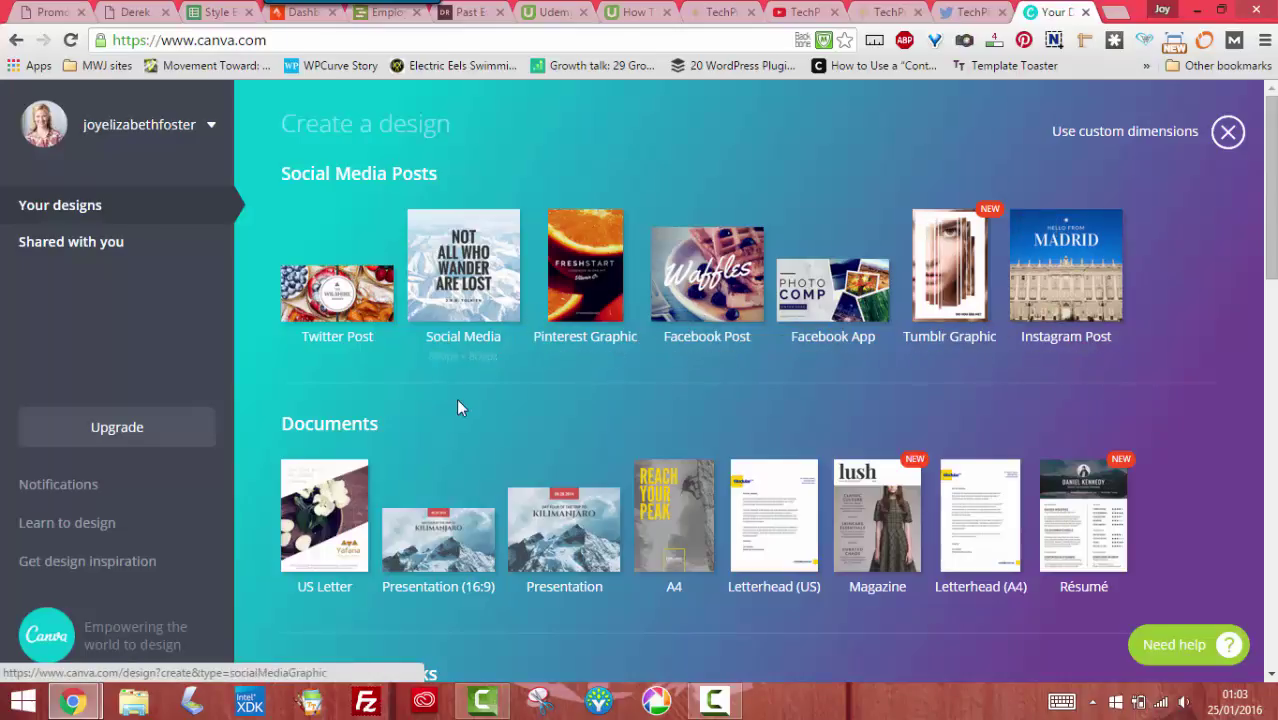
# Start a new Twitter Header design from the Social Media & Email Headers category
pyautogui.scroll(-3, 501, 406)
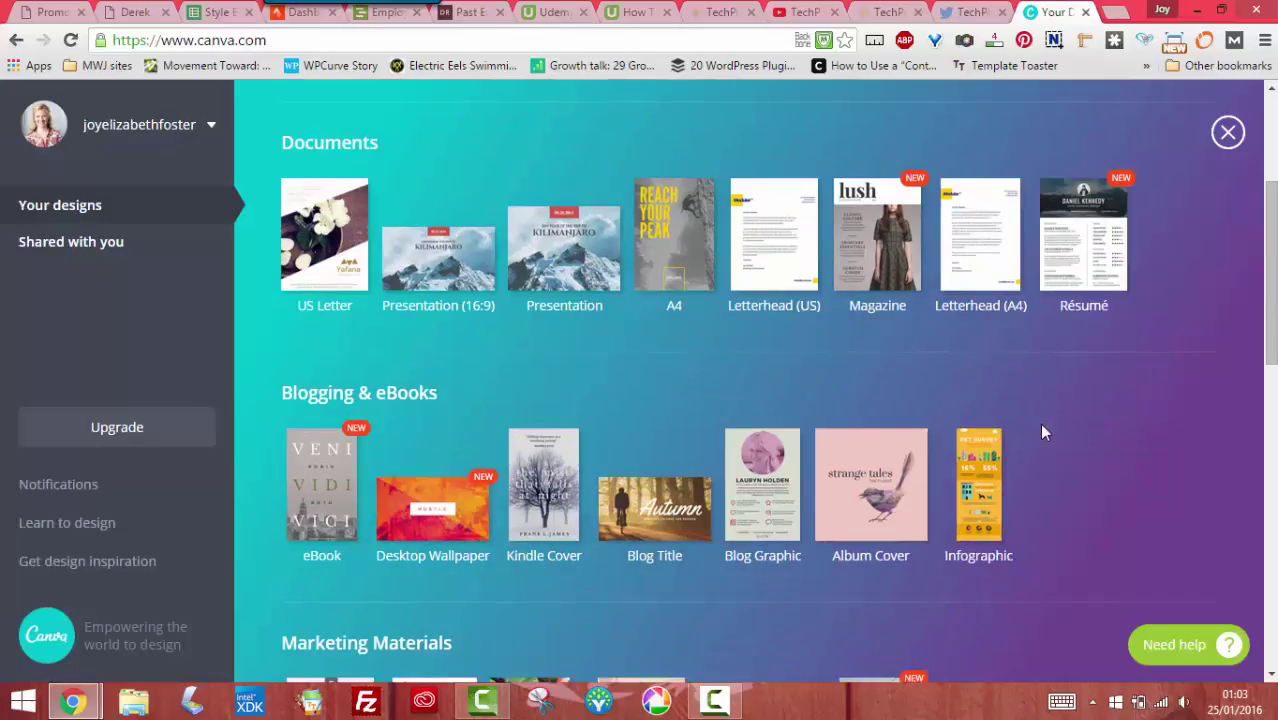
pyautogui.scroll(-3, 1041, 425)
pyautogui.scroll(-2, 1120, 436)
pyautogui.scroll(-1, 1136, 445)
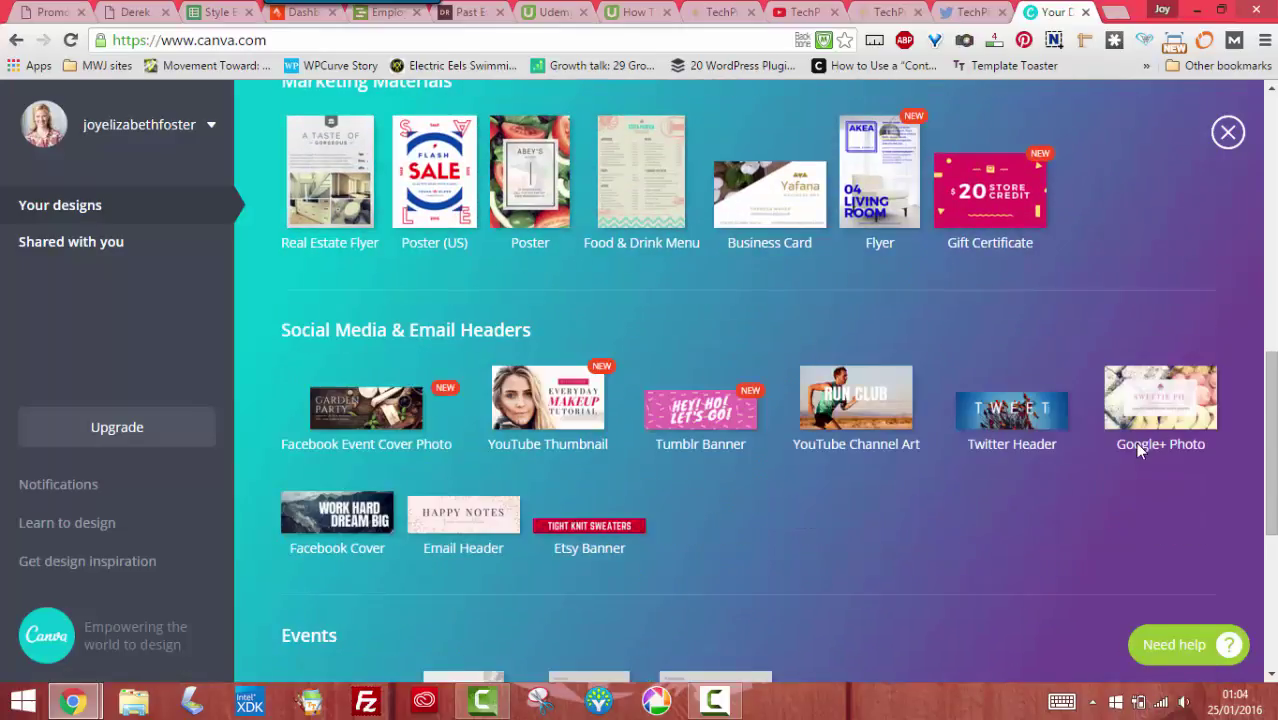
pyautogui.scroll(-1, 1136, 445)
pyautogui.scroll(-3, 1139, 453)
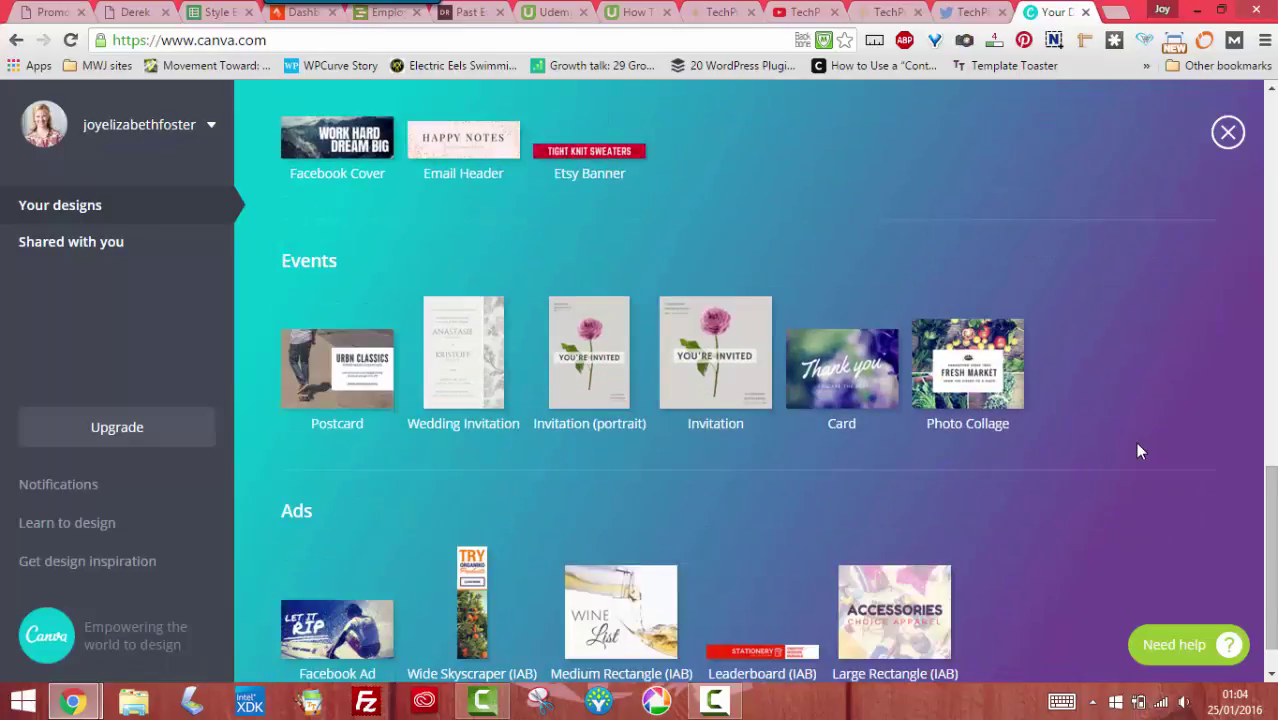
pyautogui.scroll(-1, 1137, 451)
pyautogui.scroll(2, 1137, 451)
pyautogui.scroll(2, 1137, 451)
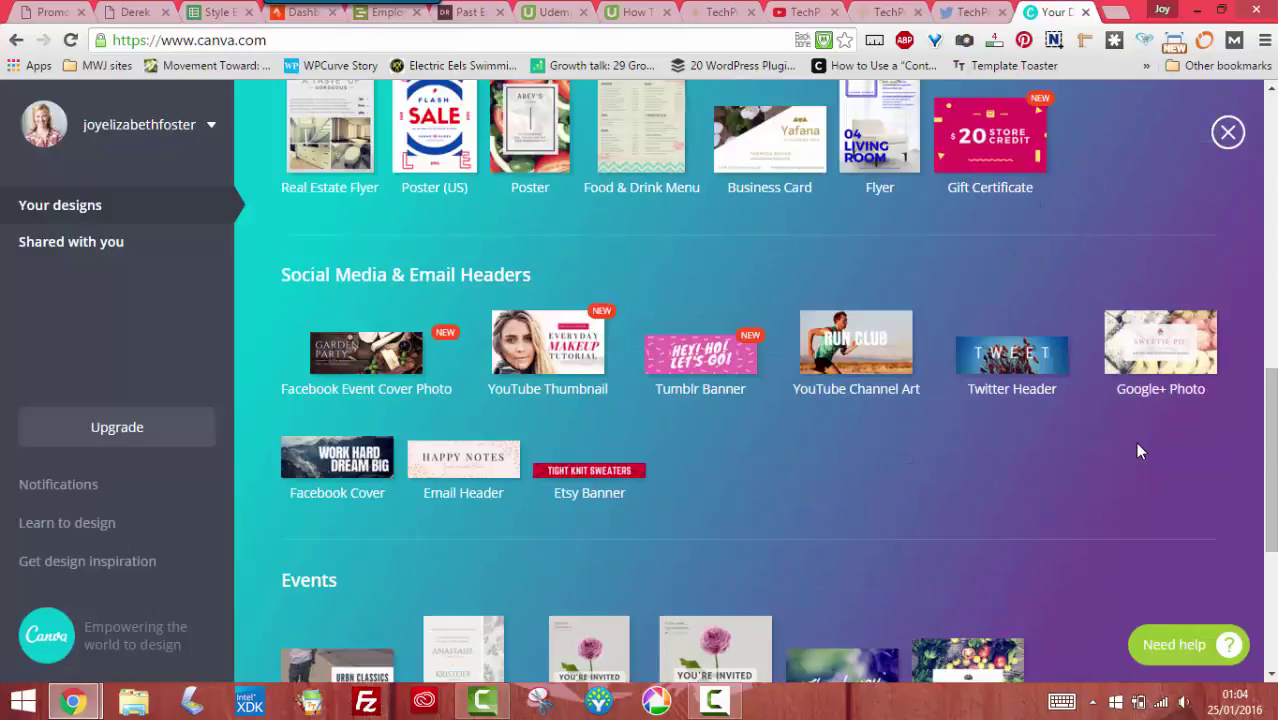
pyautogui.scroll(2, 1095, 444)
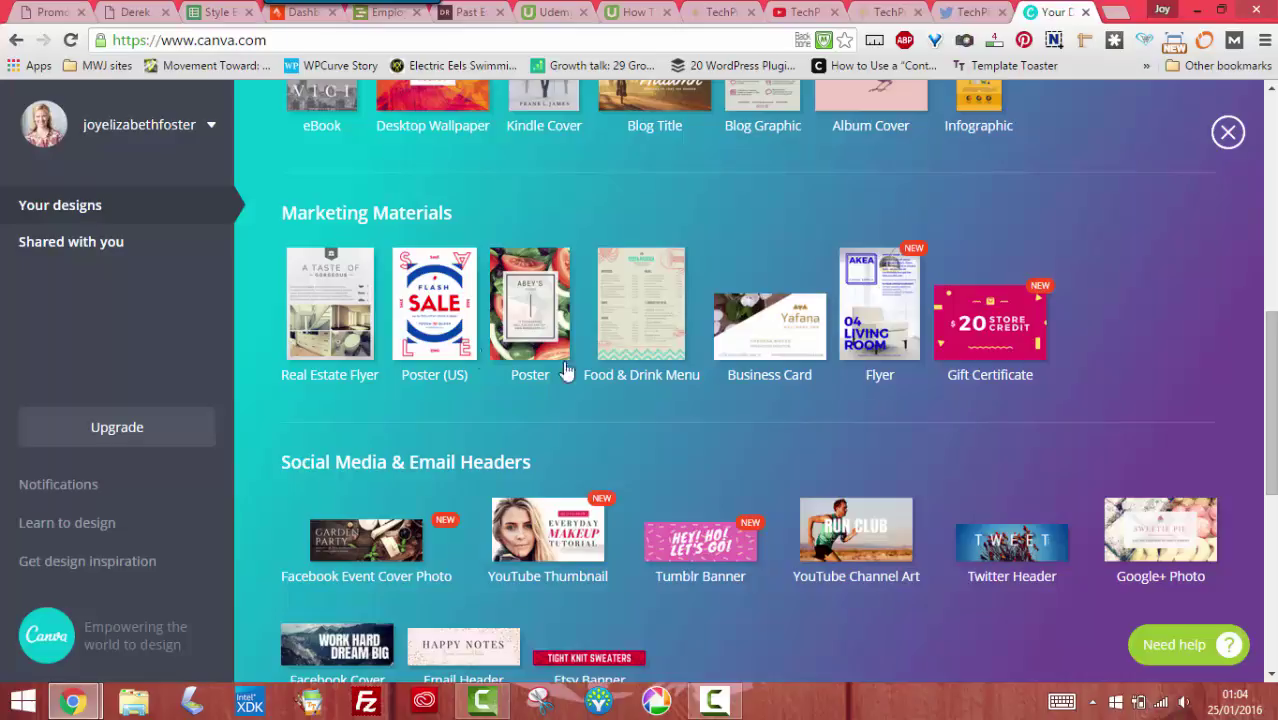
pyautogui.scroll(2, 1073, 338)
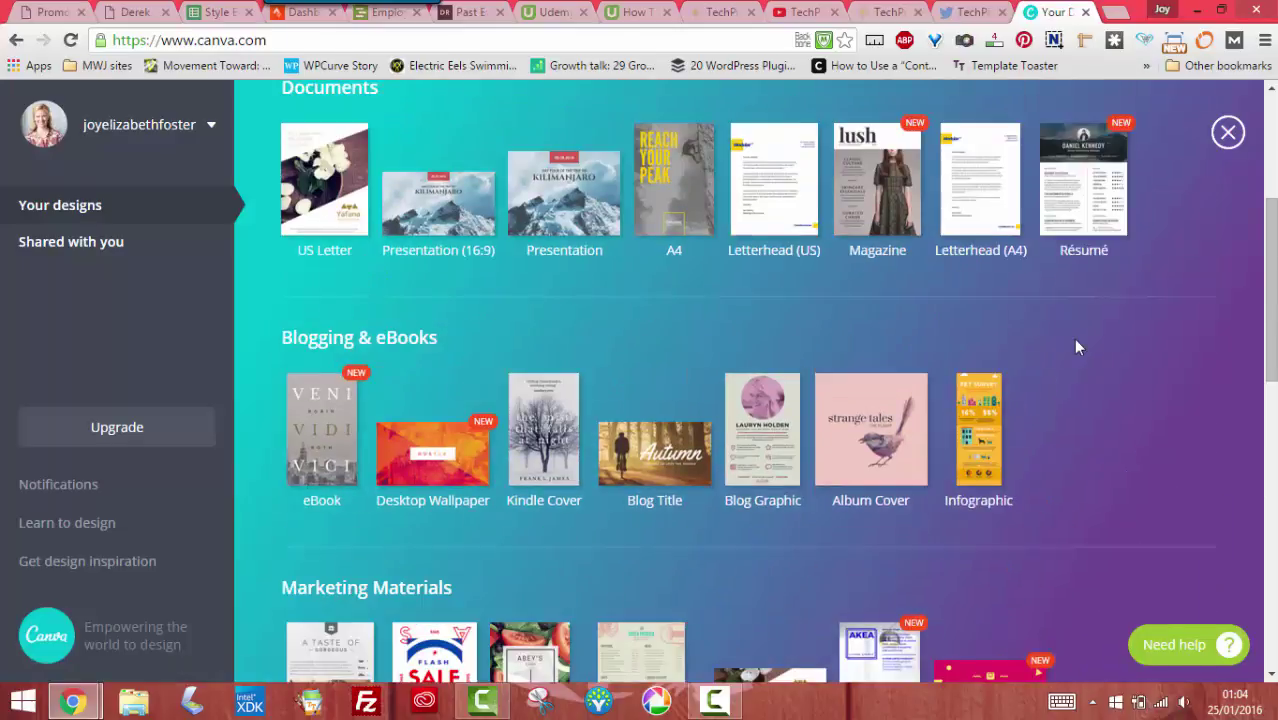
pyautogui.scroll(2, 1076, 345)
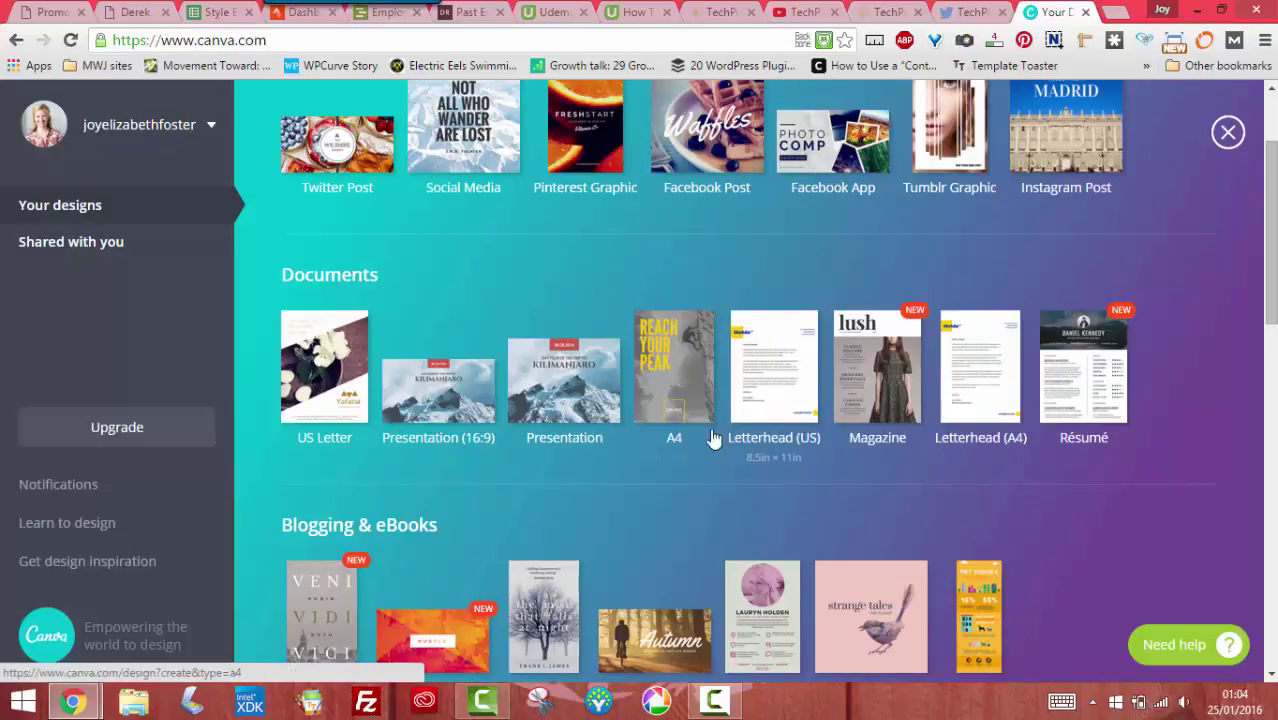
pyautogui.scroll(-1, 700, 455)
pyautogui.scroll(3, 694, 467)
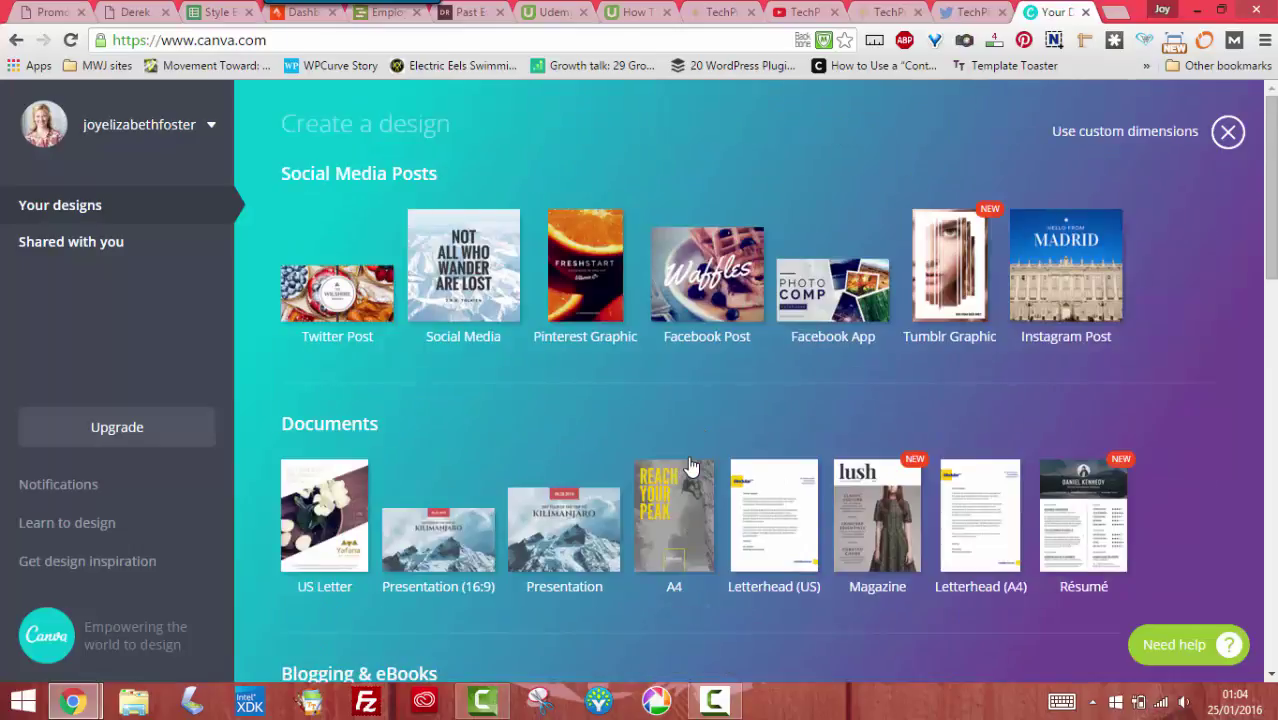
pyautogui.scroll(-8, 447, 427)
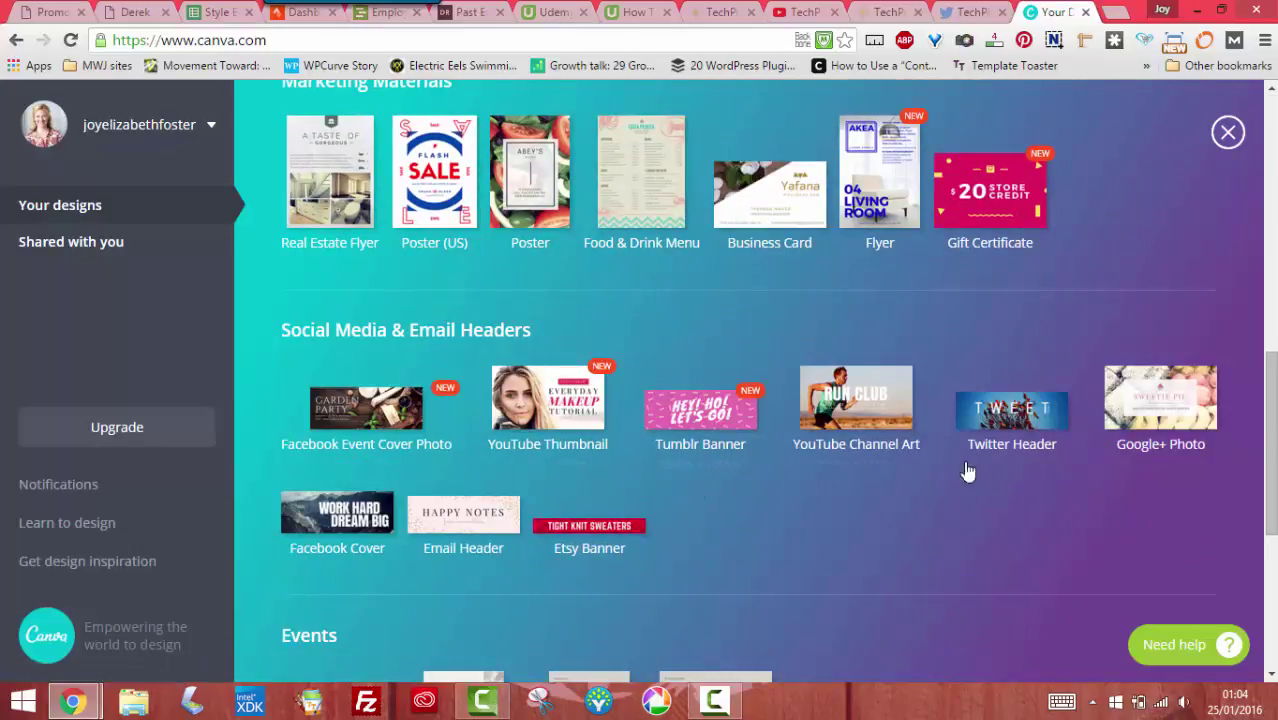
pyautogui.click(1035, 420)
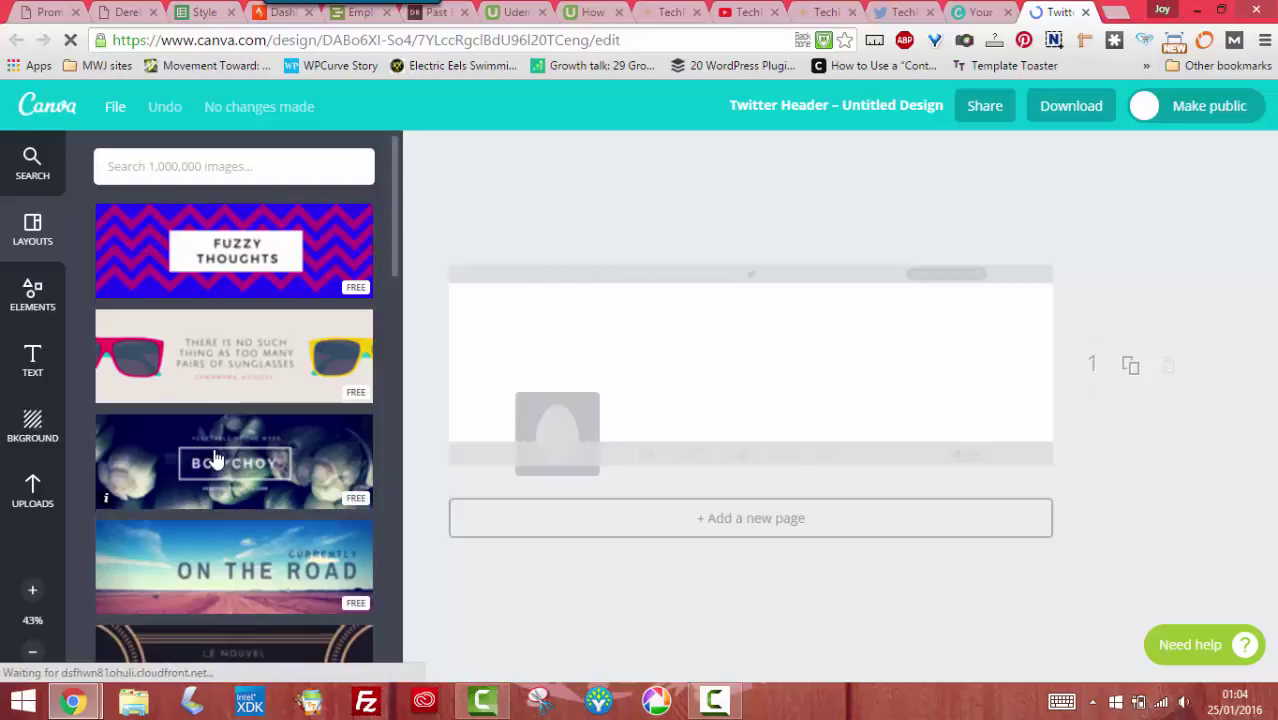
# Apply the Bok Choy layout with the uploaded white-blossom photo as its background
pyautogui.click(214, 460)
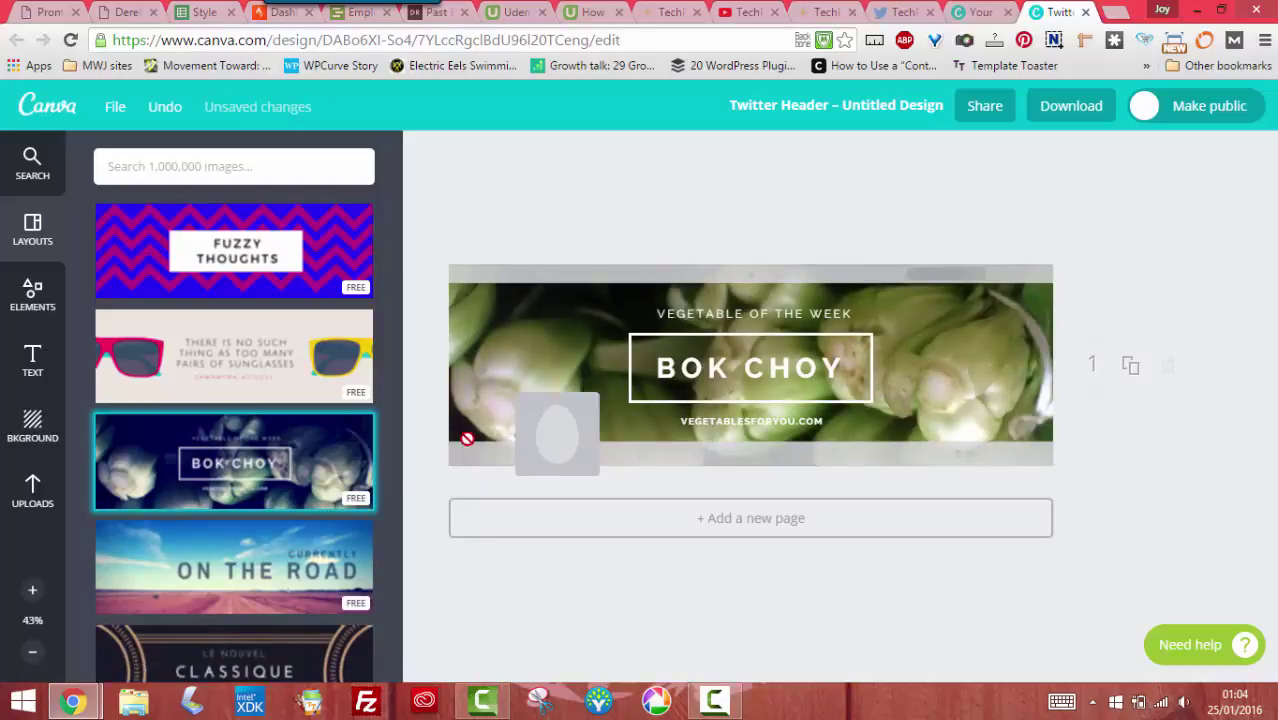
pyautogui.click(33, 490)
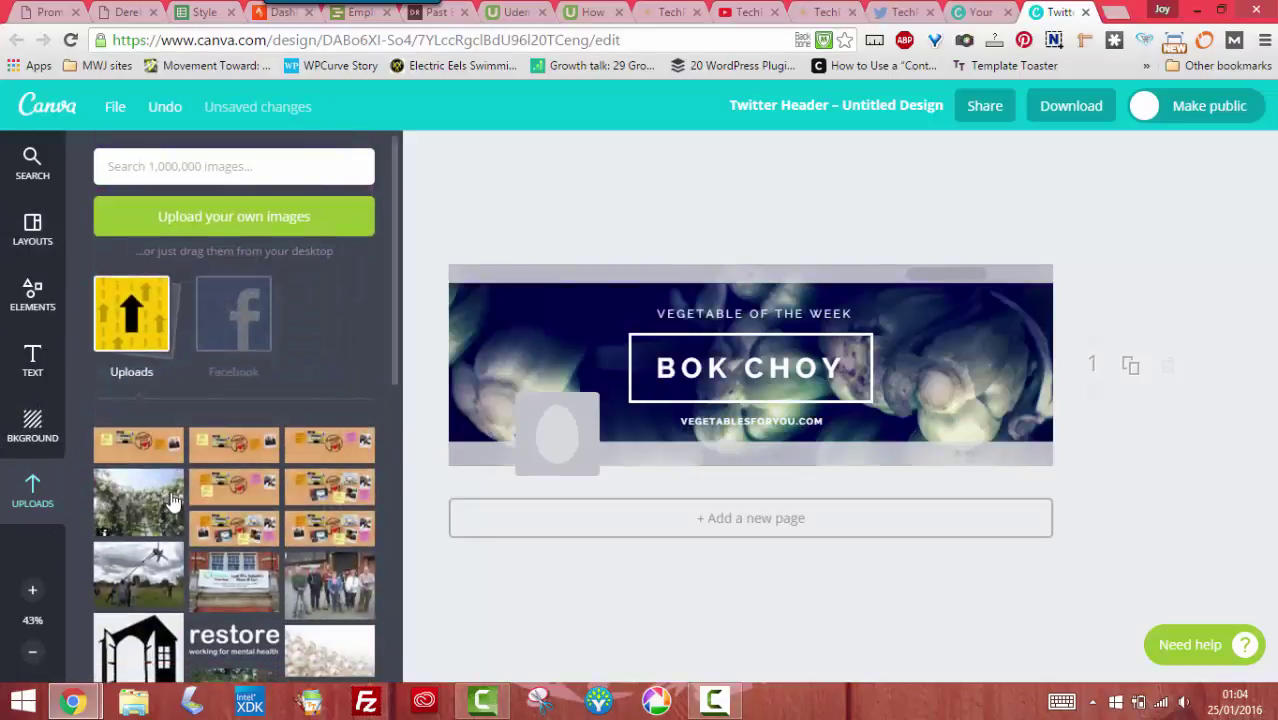
pyautogui.moveTo(138, 527); pyautogui.dragTo(588, 351)
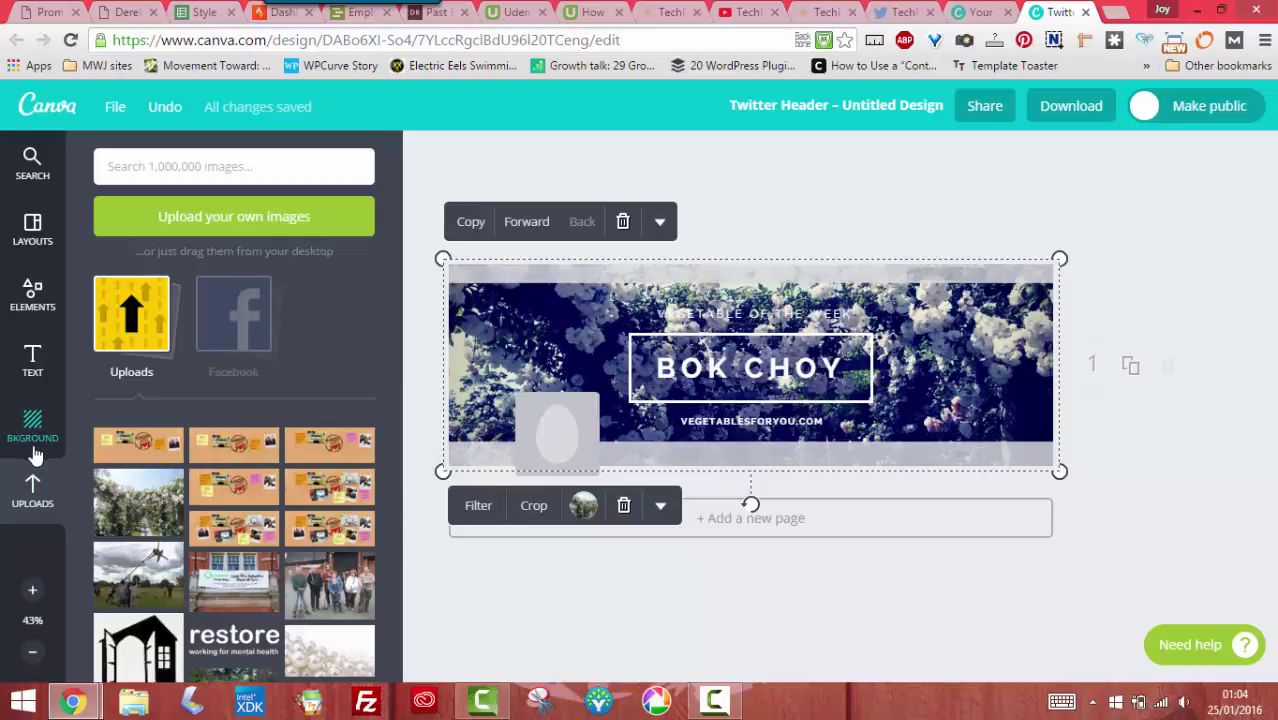
pyautogui.click(32, 230)
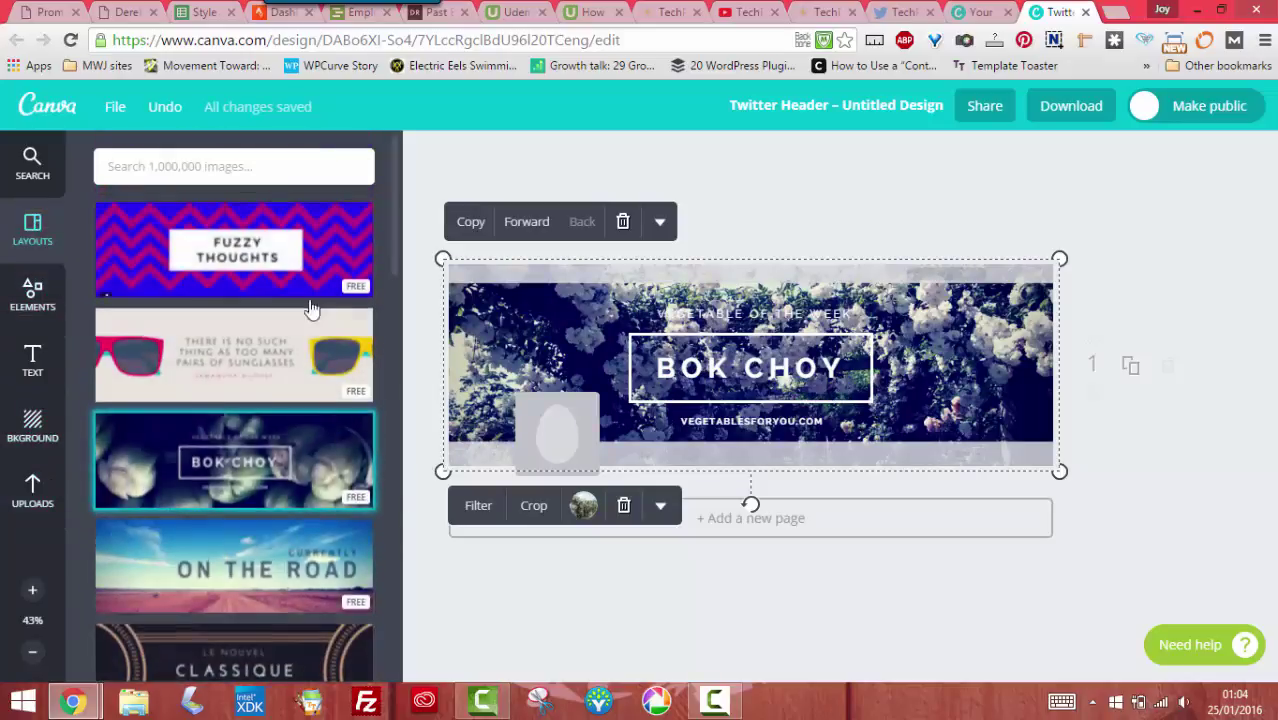
# Apply the three-panel Photo Grid layout to the Twitter header
pyautogui.scroll(-15, 297, 333)
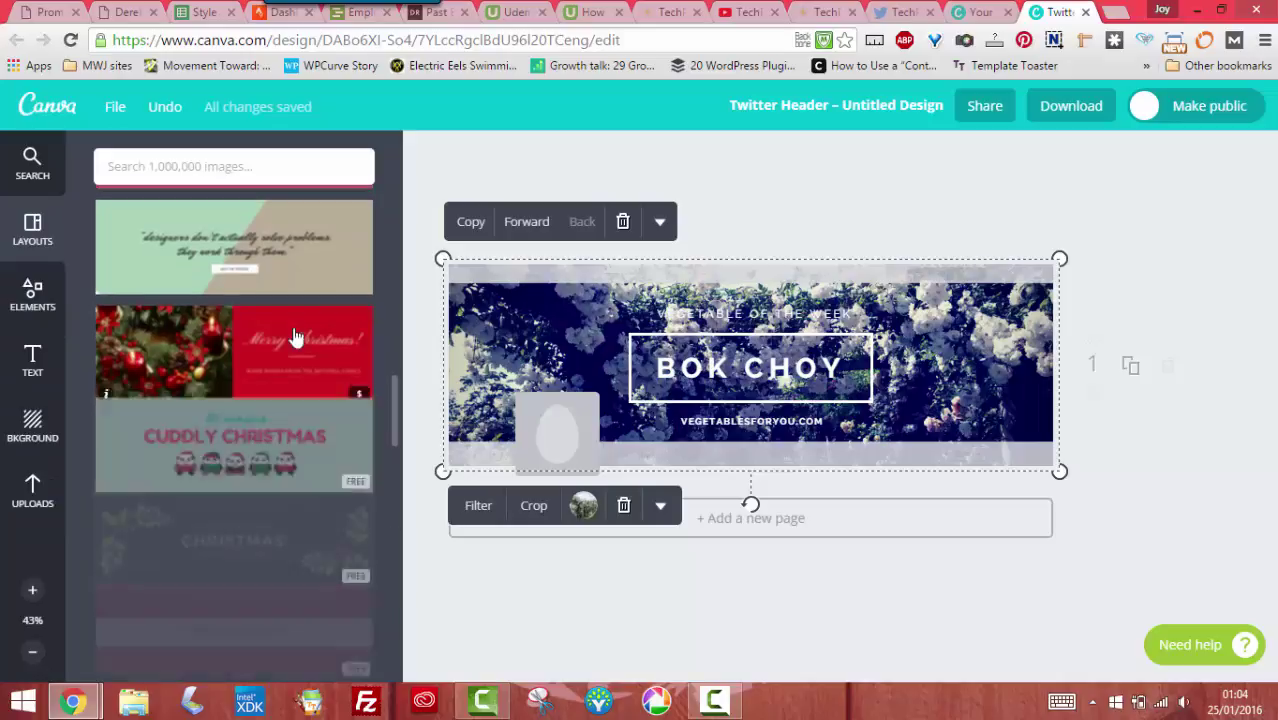
pyautogui.scroll(-15, 297, 337)
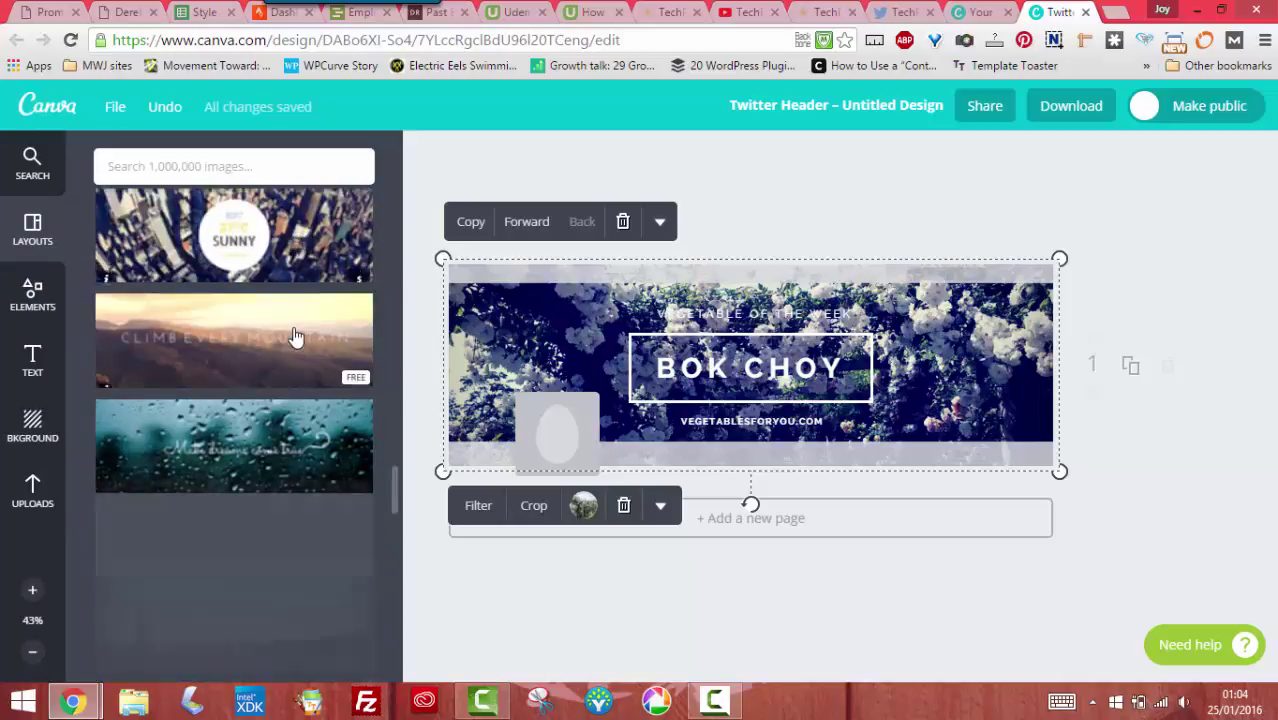
pyautogui.scroll(-10, 295, 338)
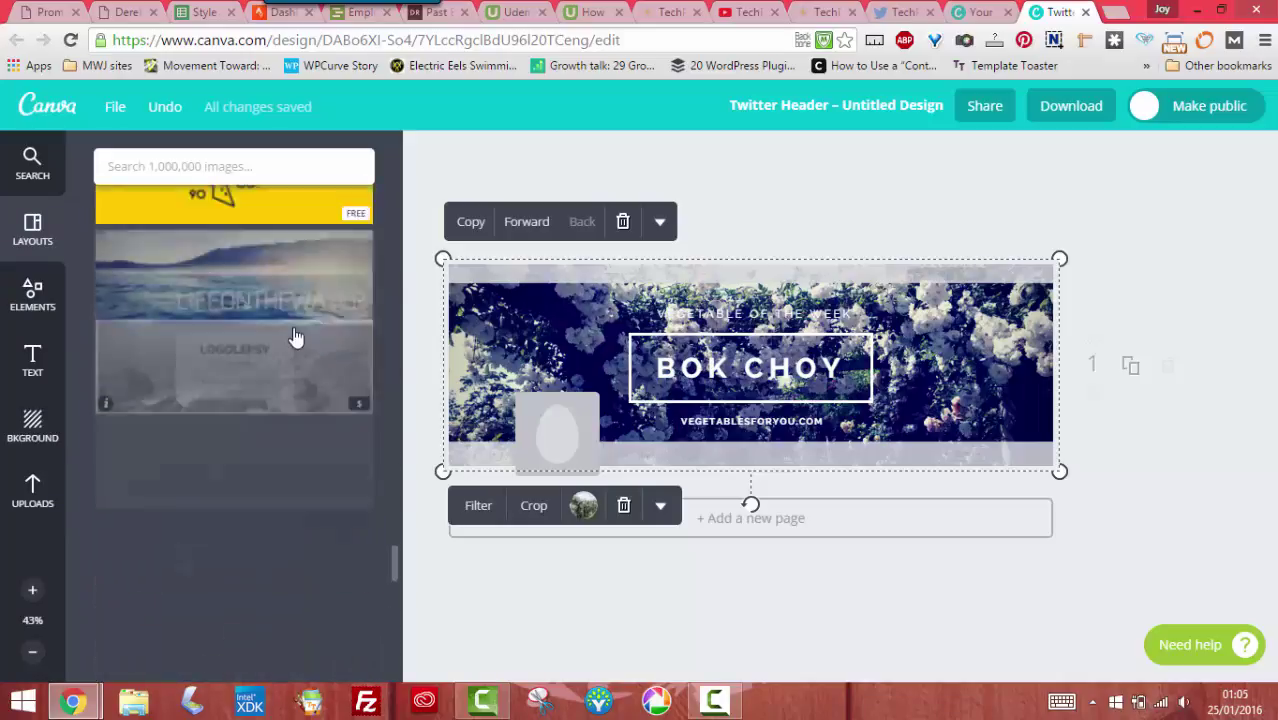
pyautogui.scroll(-8, 292, 340)
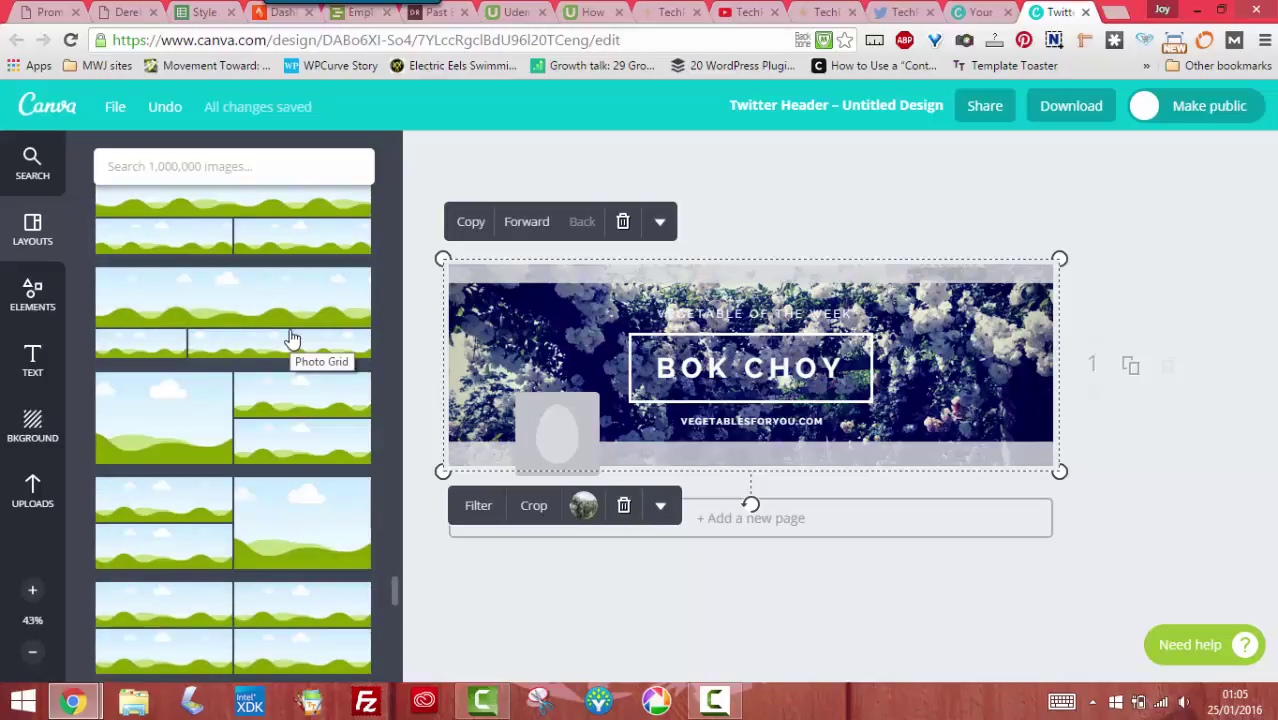
pyautogui.moveTo(205, 330); pyautogui.dragTo(565, 338)
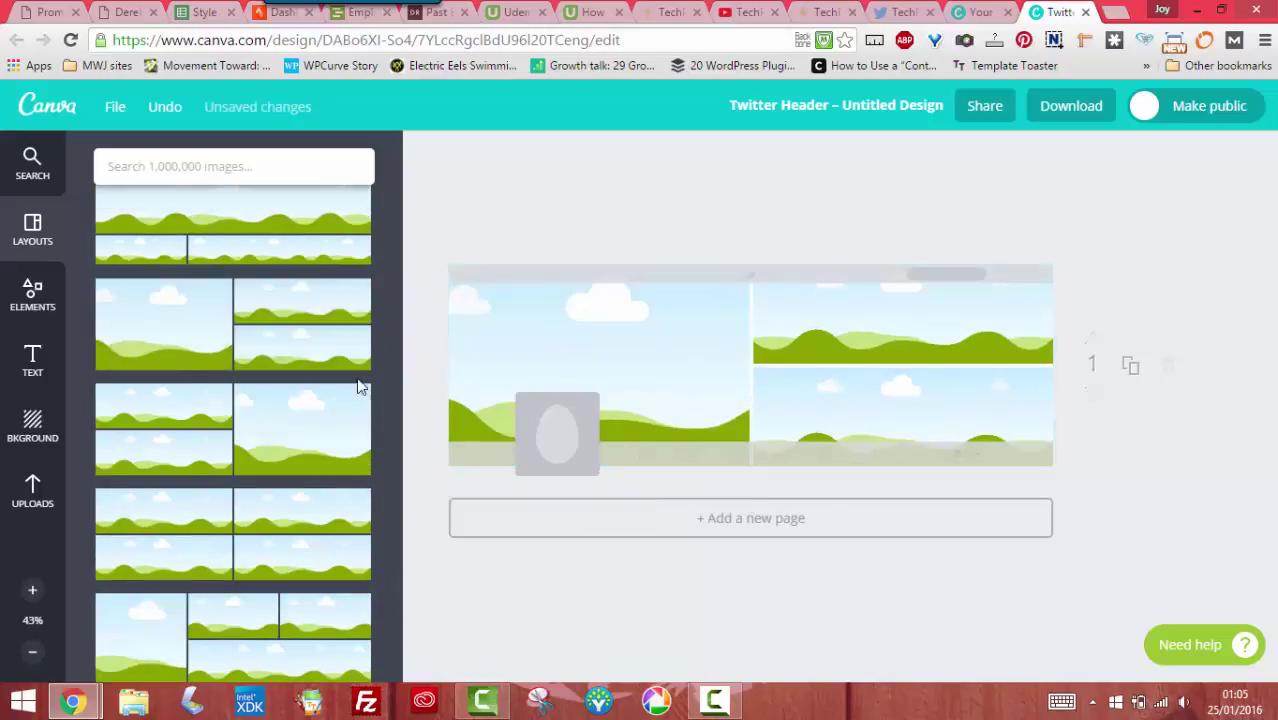
# Fill the grid: group photo left, windmill top-right, reuse banner bottom-right
pyautogui.click(32, 492)
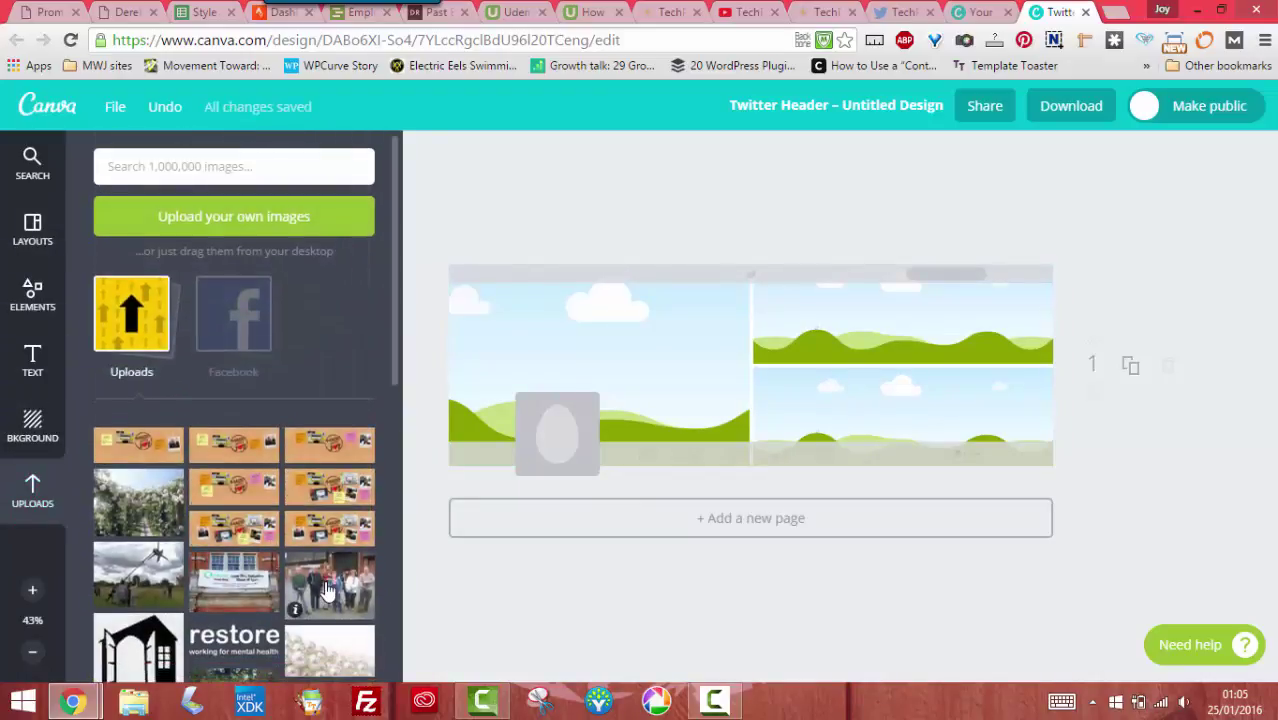
pyautogui.moveTo(328, 590); pyautogui.dragTo(560, 372)
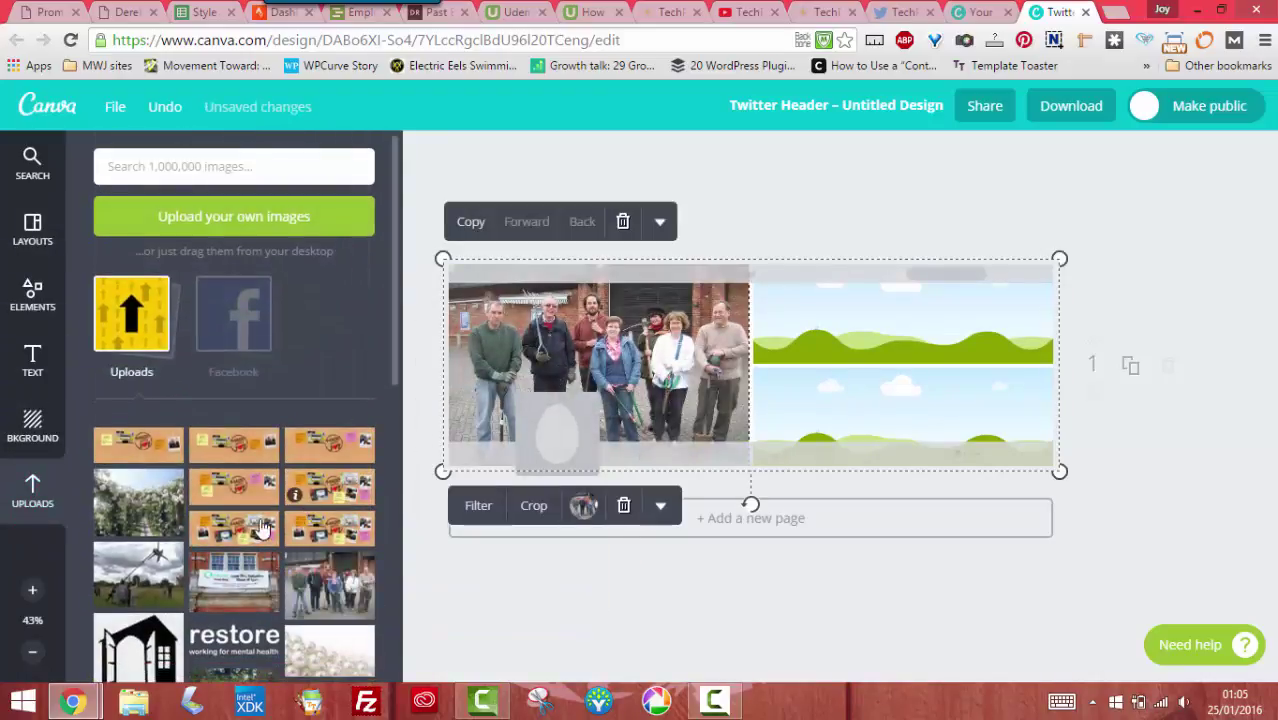
pyautogui.moveTo(162, 578); pyautogui.dragTo(900, 322)
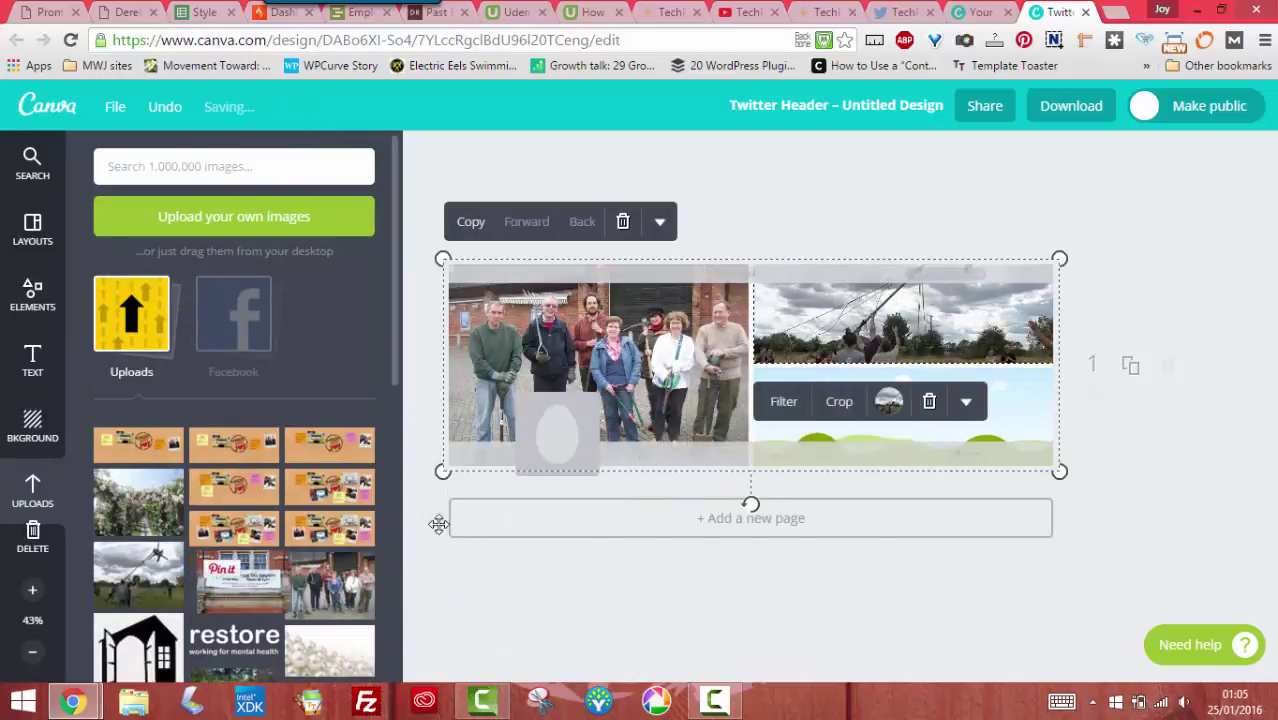
pyautogui.moveTo(438, 524); pyautogui.dragTo(890, 420)
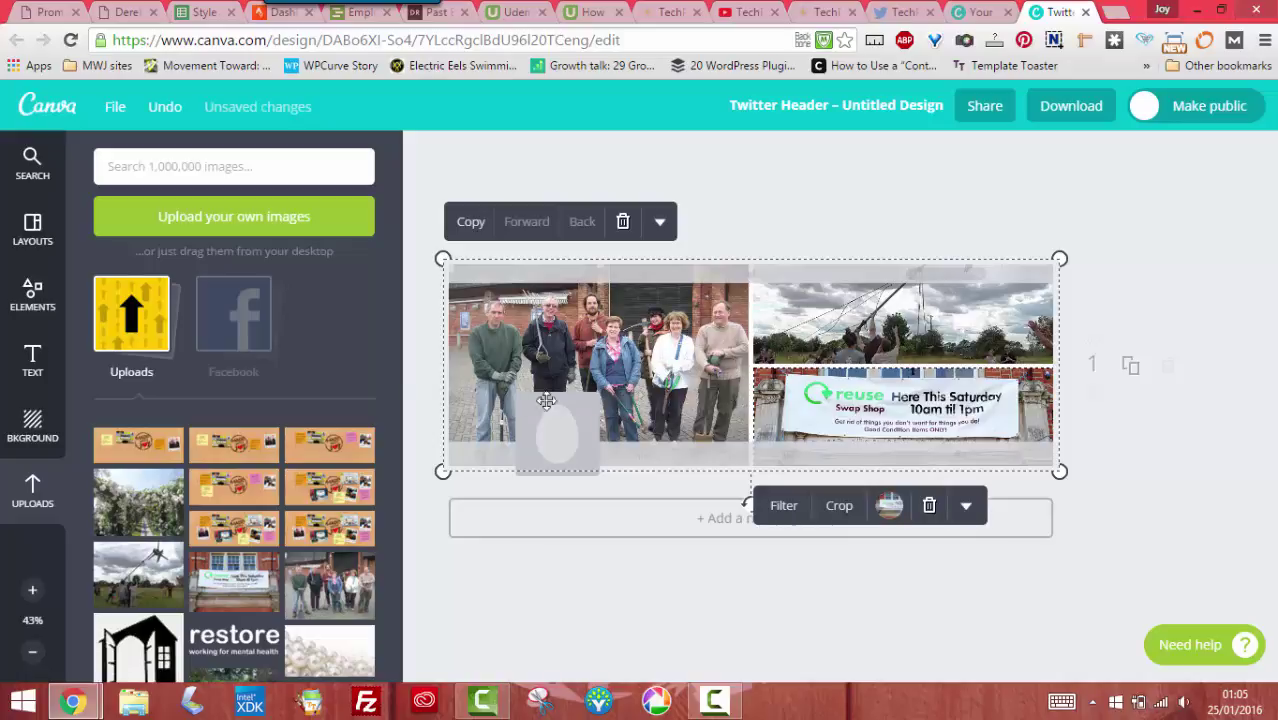
# Add the bold black NYC MANHATTAN text combination over the photo grid and browse layouts
pyautogui.click(32, 360)
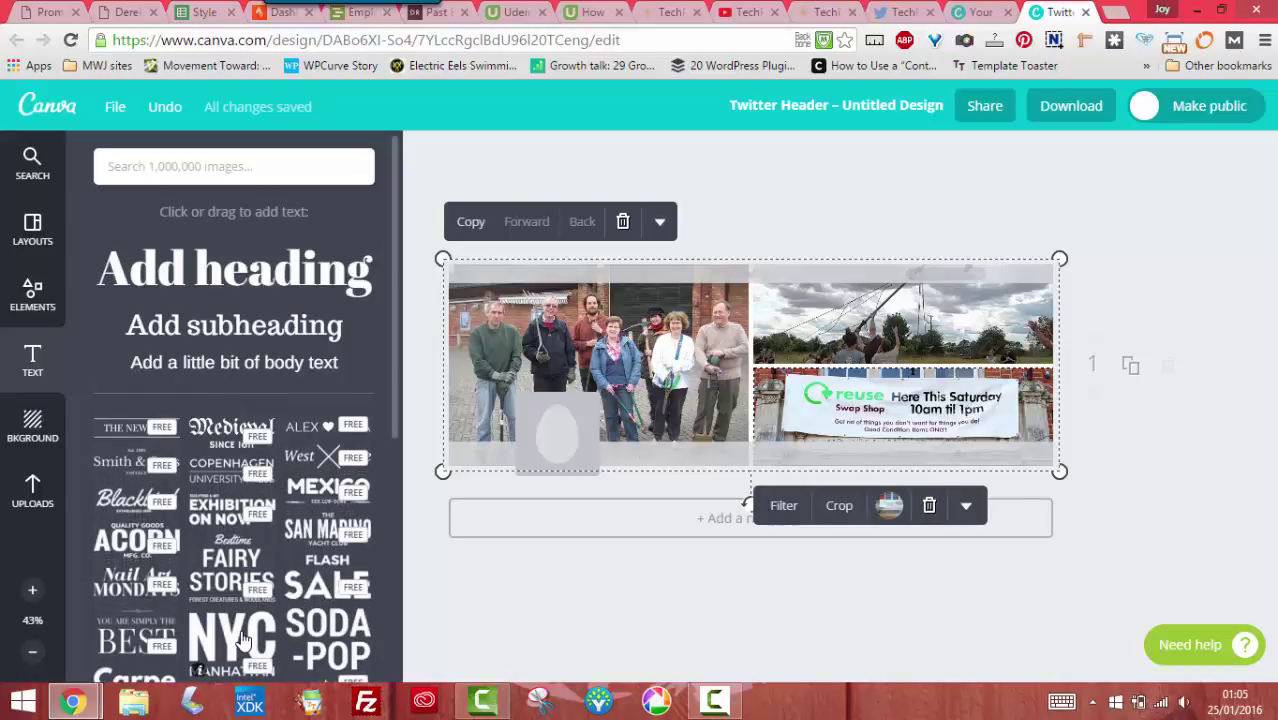
pyautogui.click(240, 640)
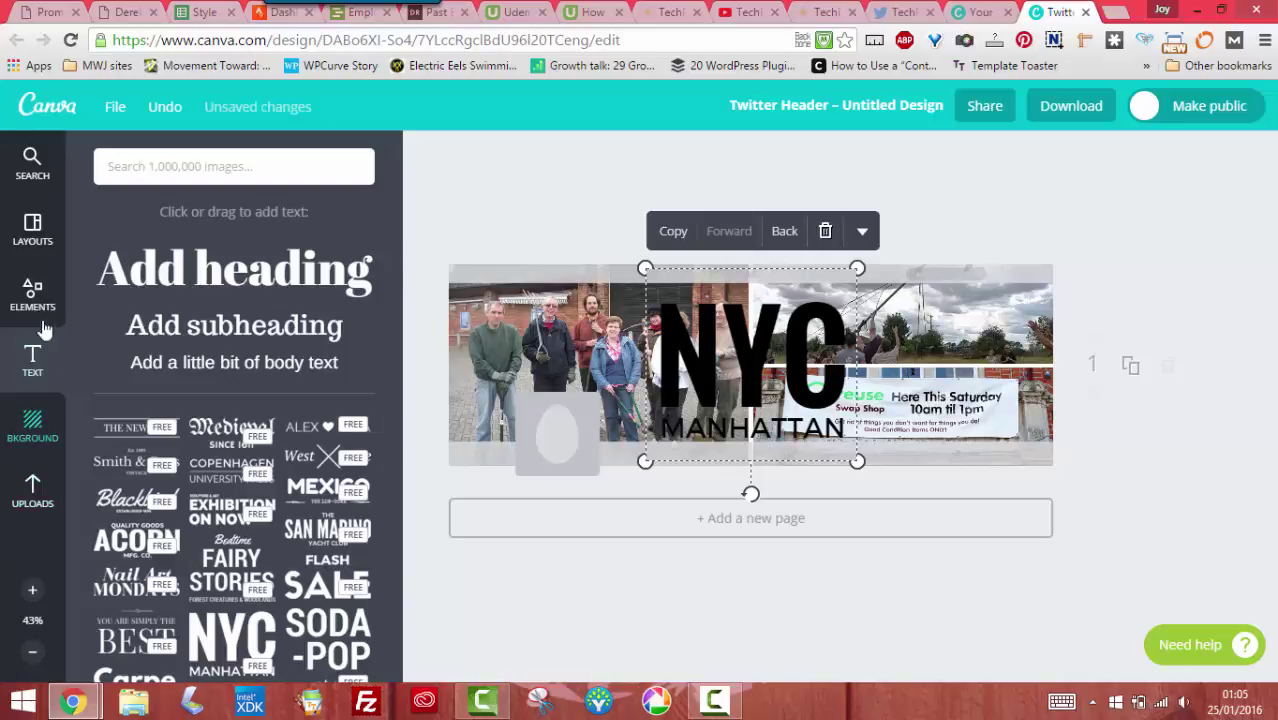
pyautogui.click(33, 232)
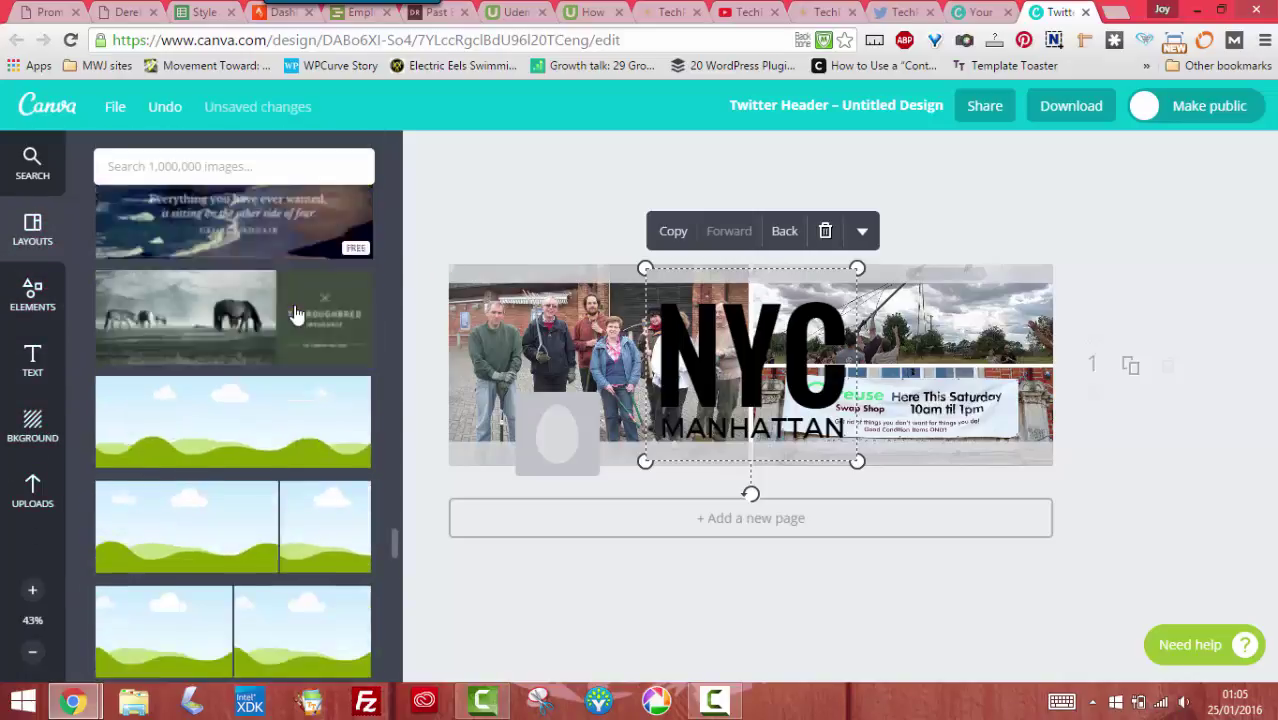
pyautogui.scroll(3, 296, 314)
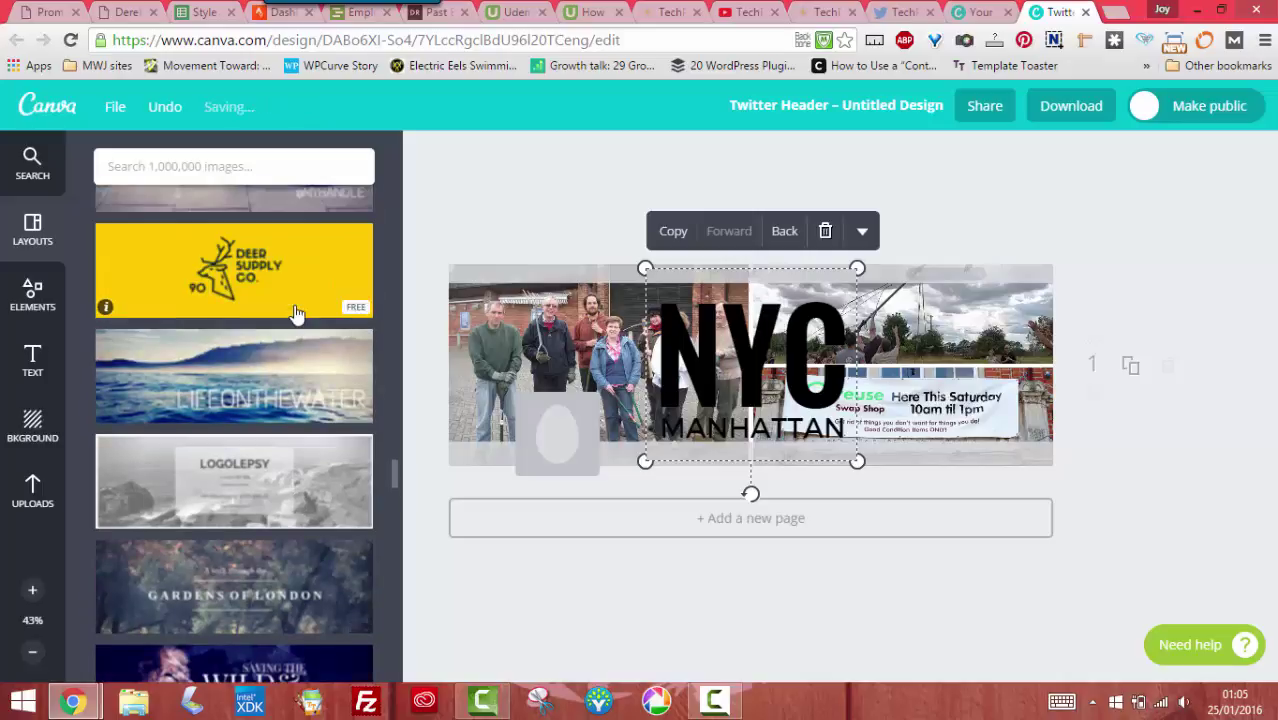
pyautogui.scroll(2, 296, 314)
pyautogui.scroll(5, 296, 314)
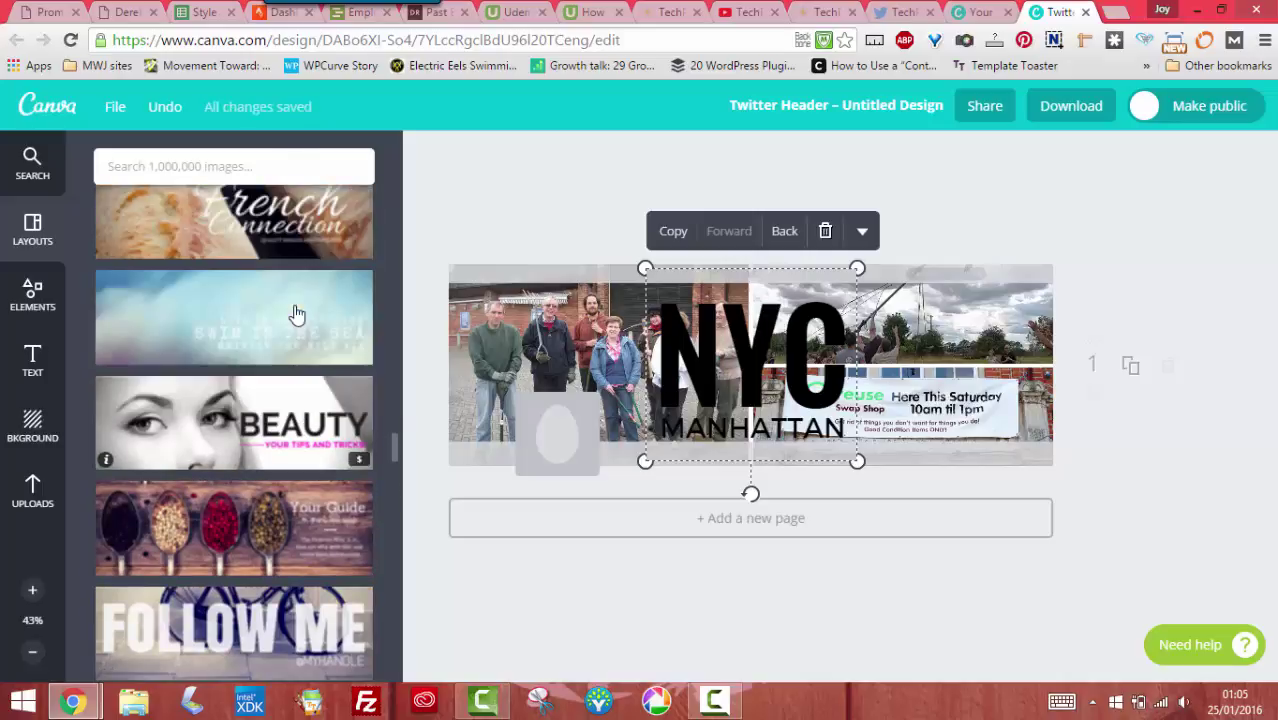
pyautogui.scroll(4, 296, 314)
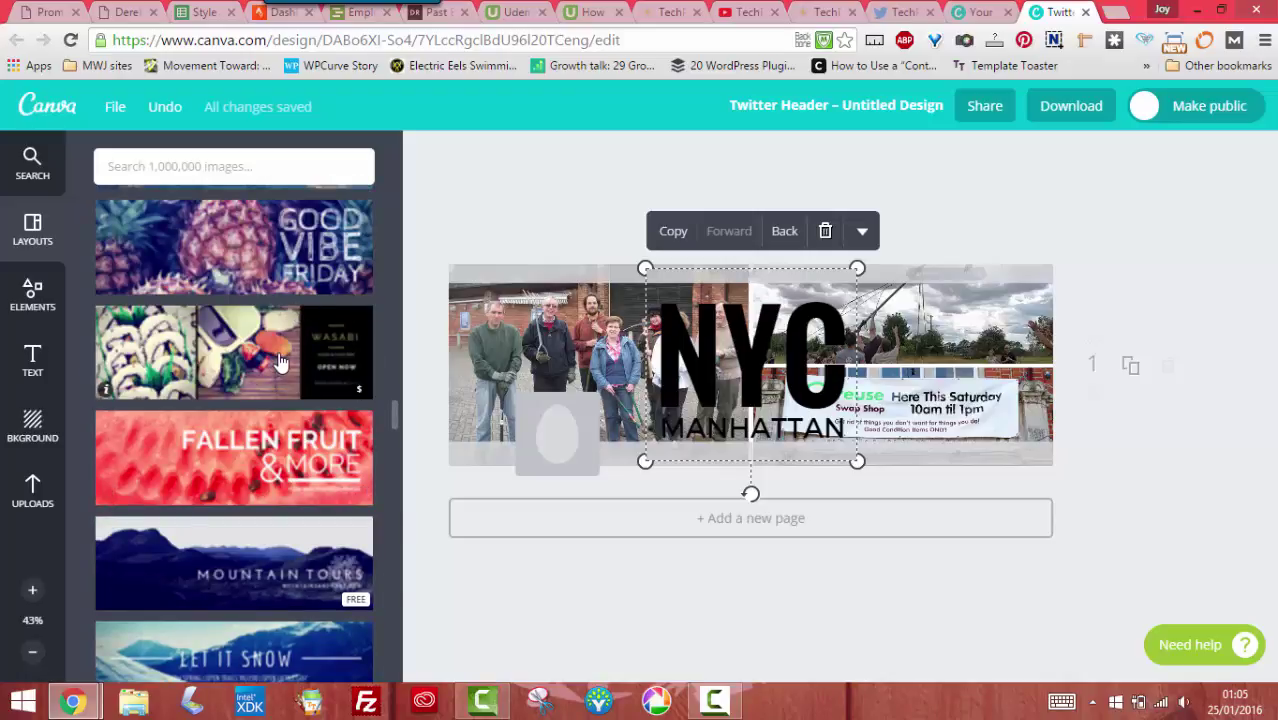
pyautogui.scroll(4, 290, 364)
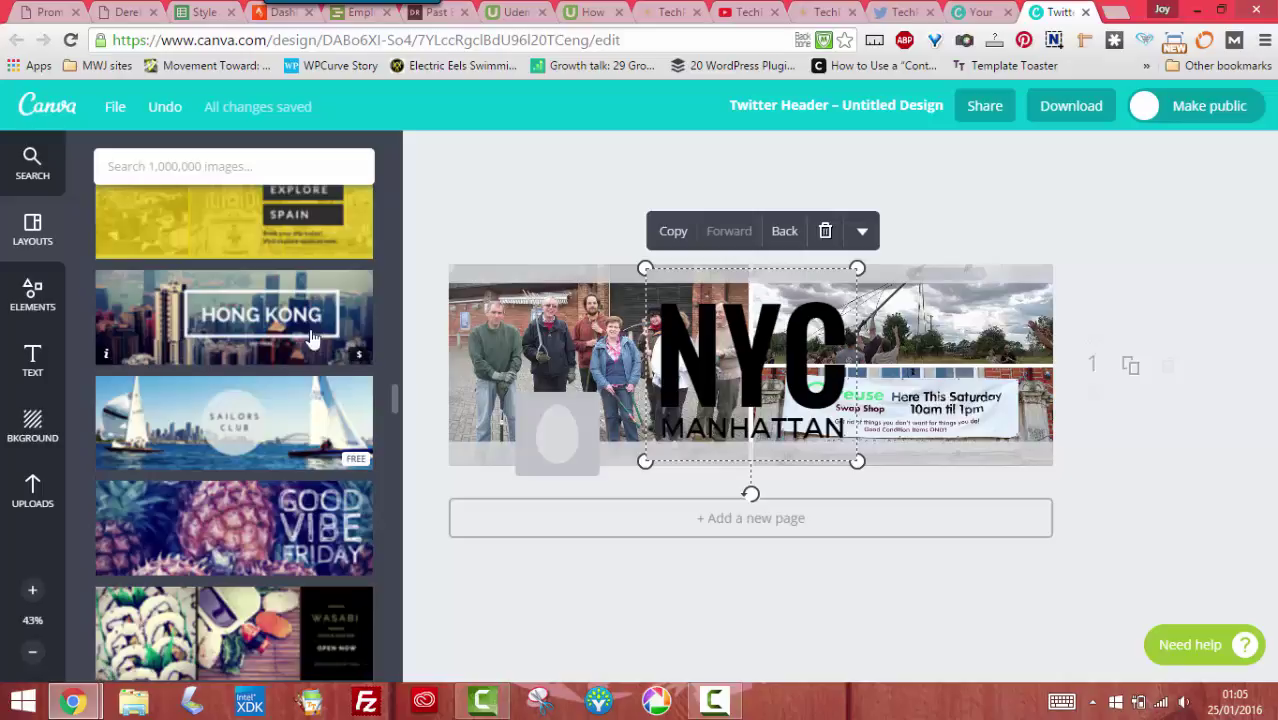
pyautogui.scroll(2, 320, 415)
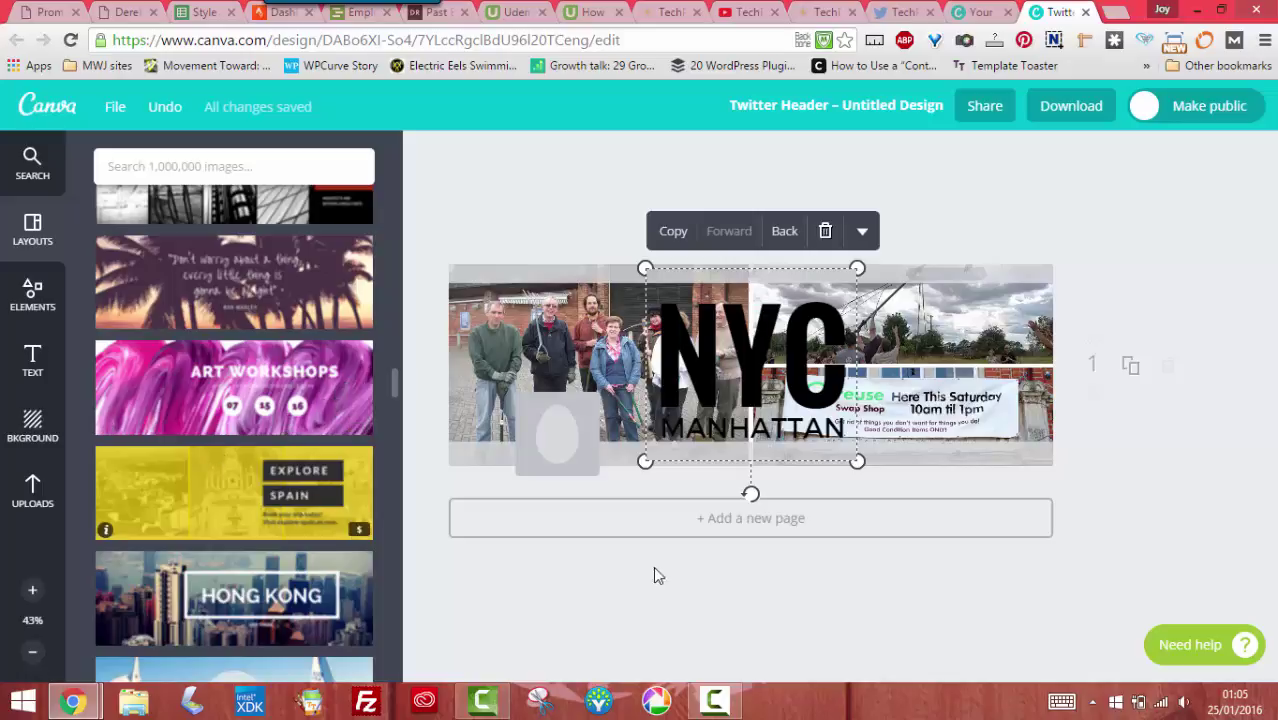
# Deselect the text and cancel leaving the editor, staying on the header design
pyautogui.click(740, 584)
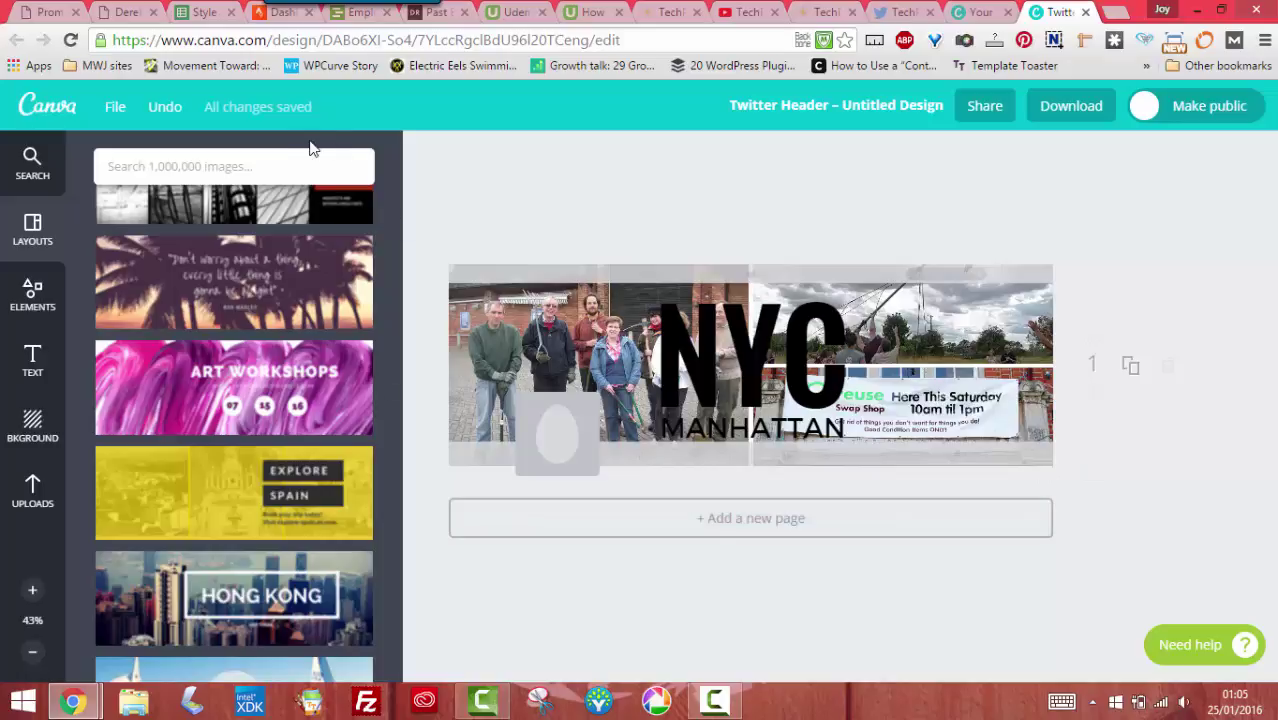
pyautogui.click(56, 116)
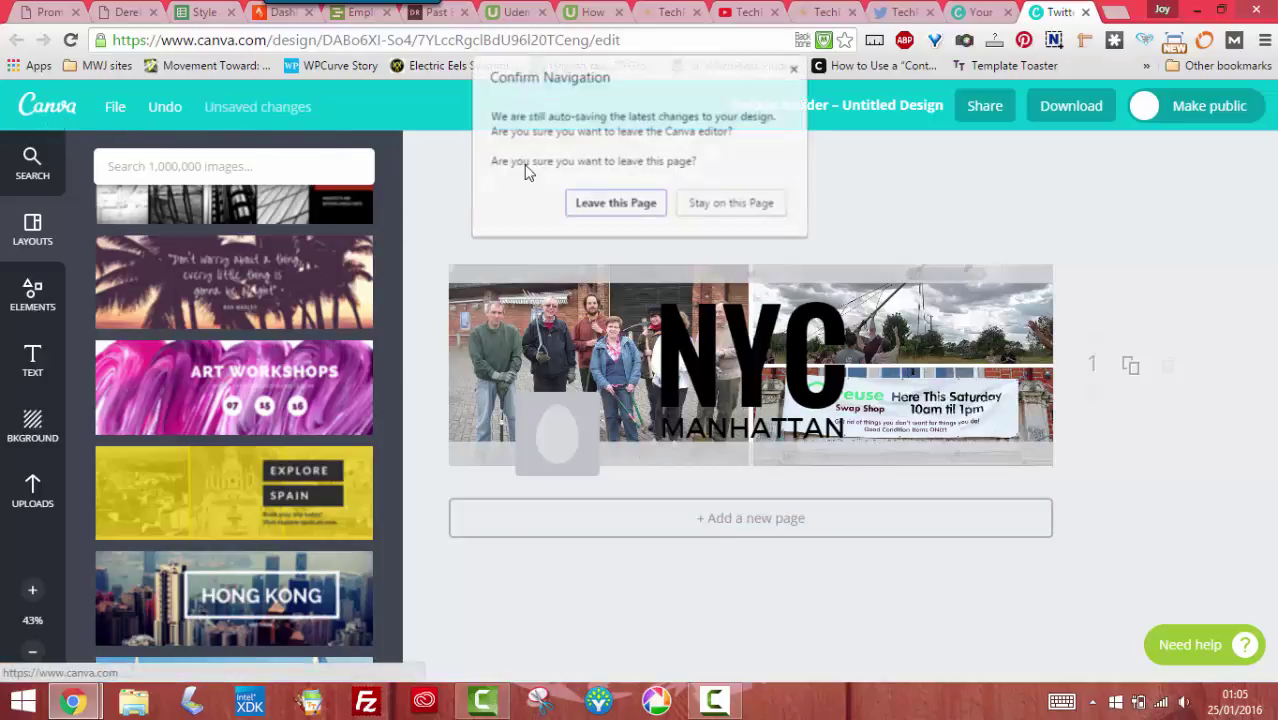
pyautogui.click(745, 205)
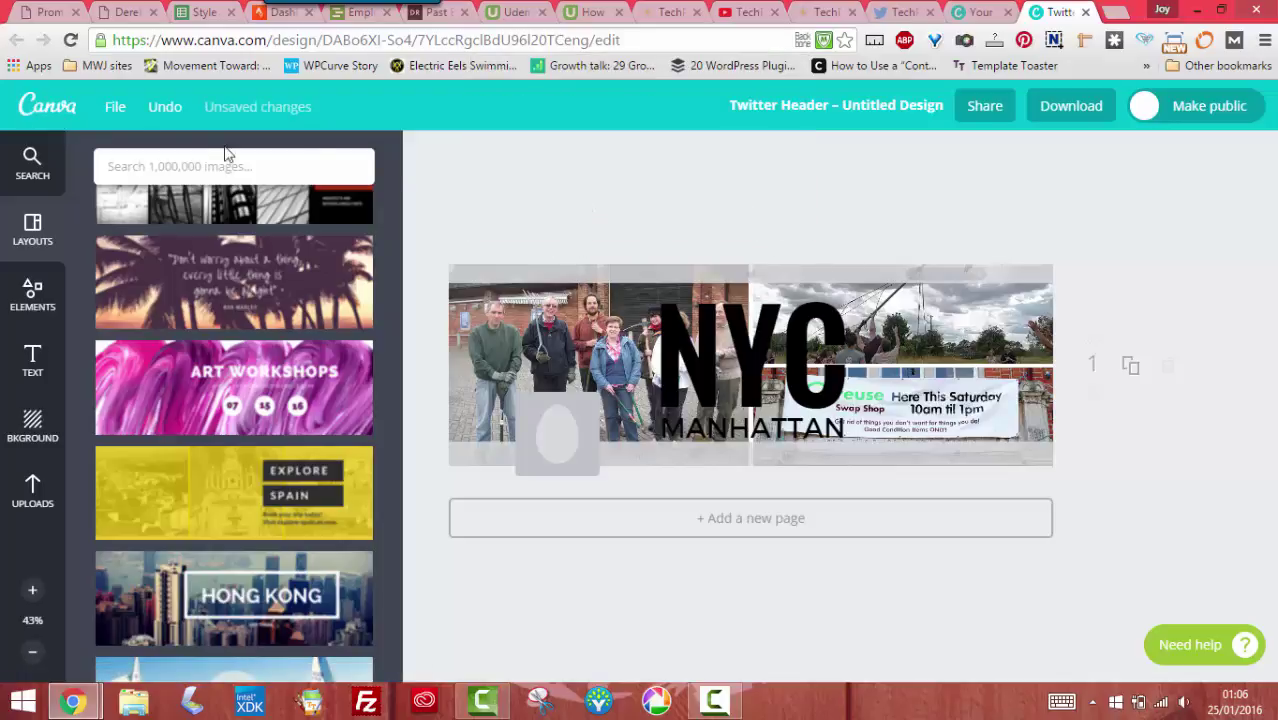
# Duplicate the header as page 2 and delete its NYC MANHATTAN text
pyautogui.click(1134, 378)
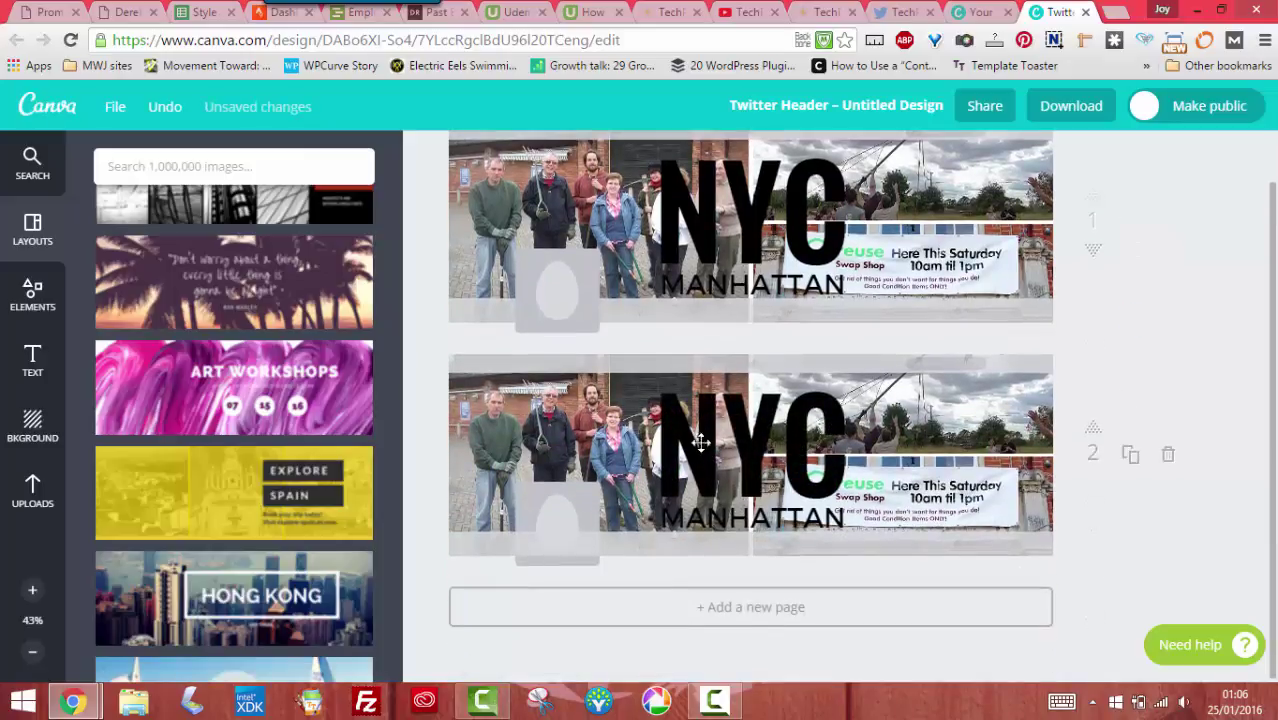
pyautogui.click(767, 443)
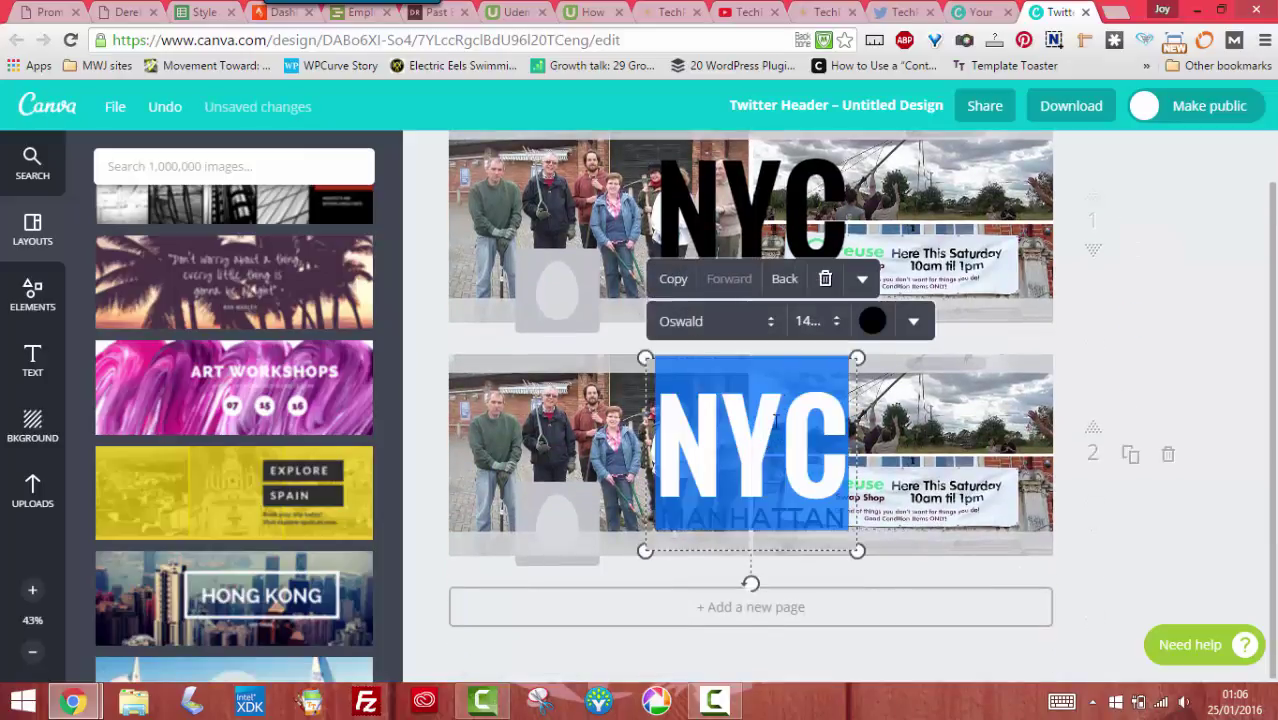
pyautogui.click(825, 279)
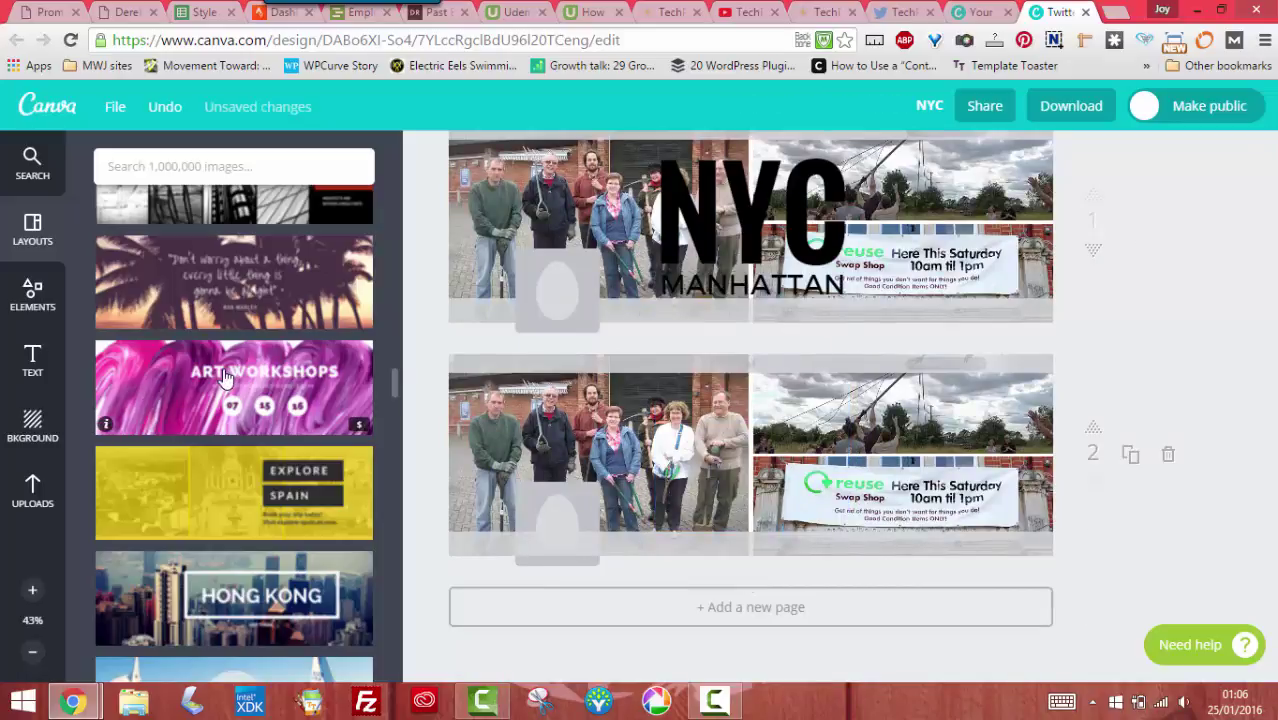
# Apply the pink ART WORKSHOPS layout to page 2, remove two test group photos, and open Share
pyautogui.click(155, 400)
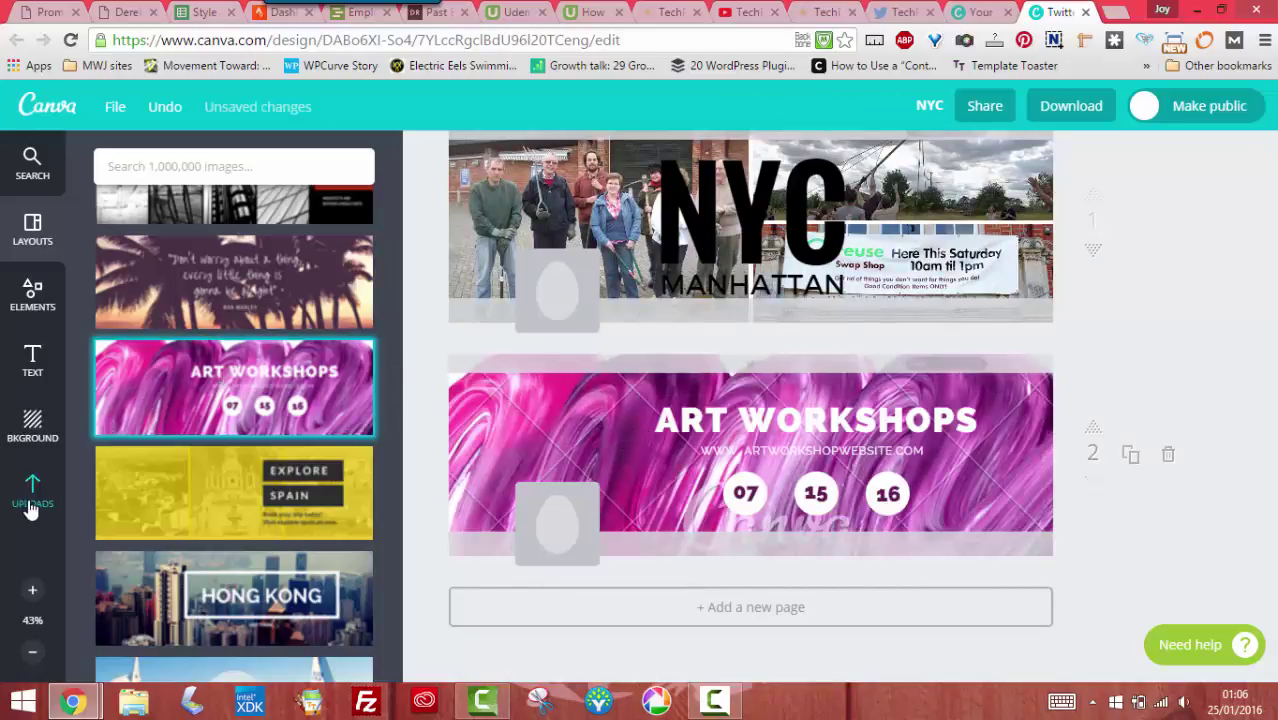
pyautogui.click(32, 490)
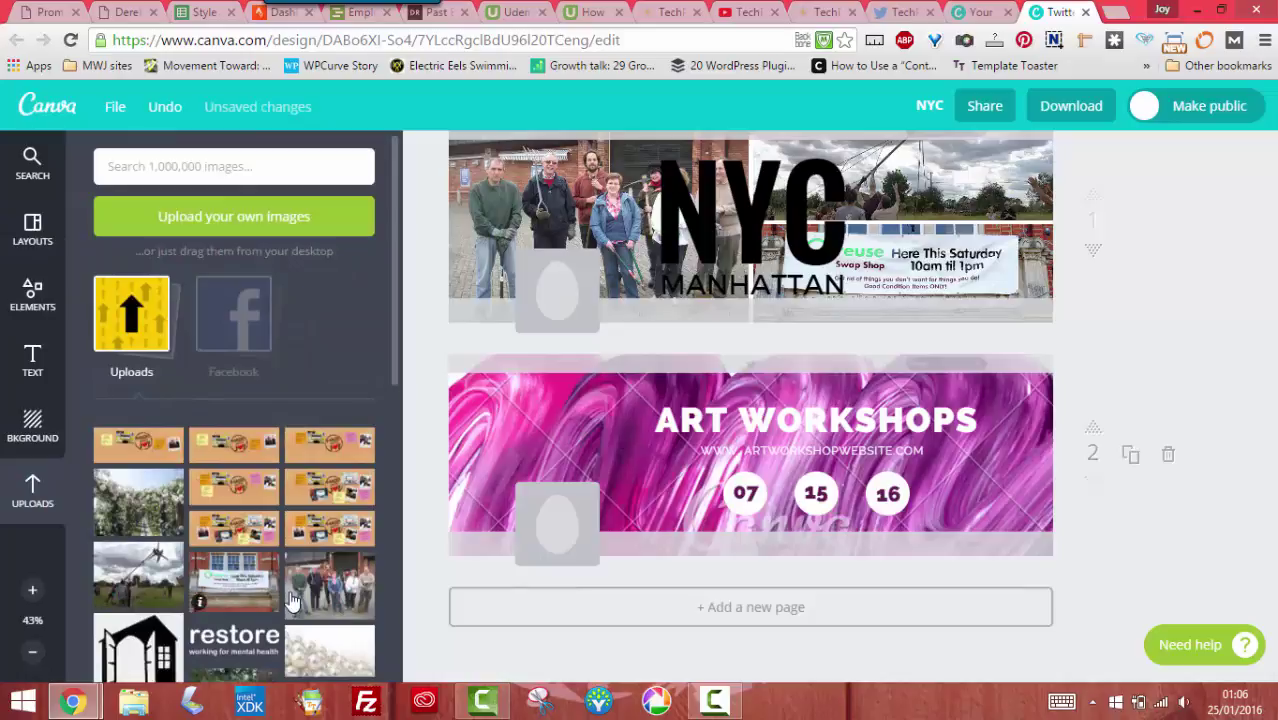
pyautogui.moveTo(316, 598); pyautogui.dragTo(578, 492)
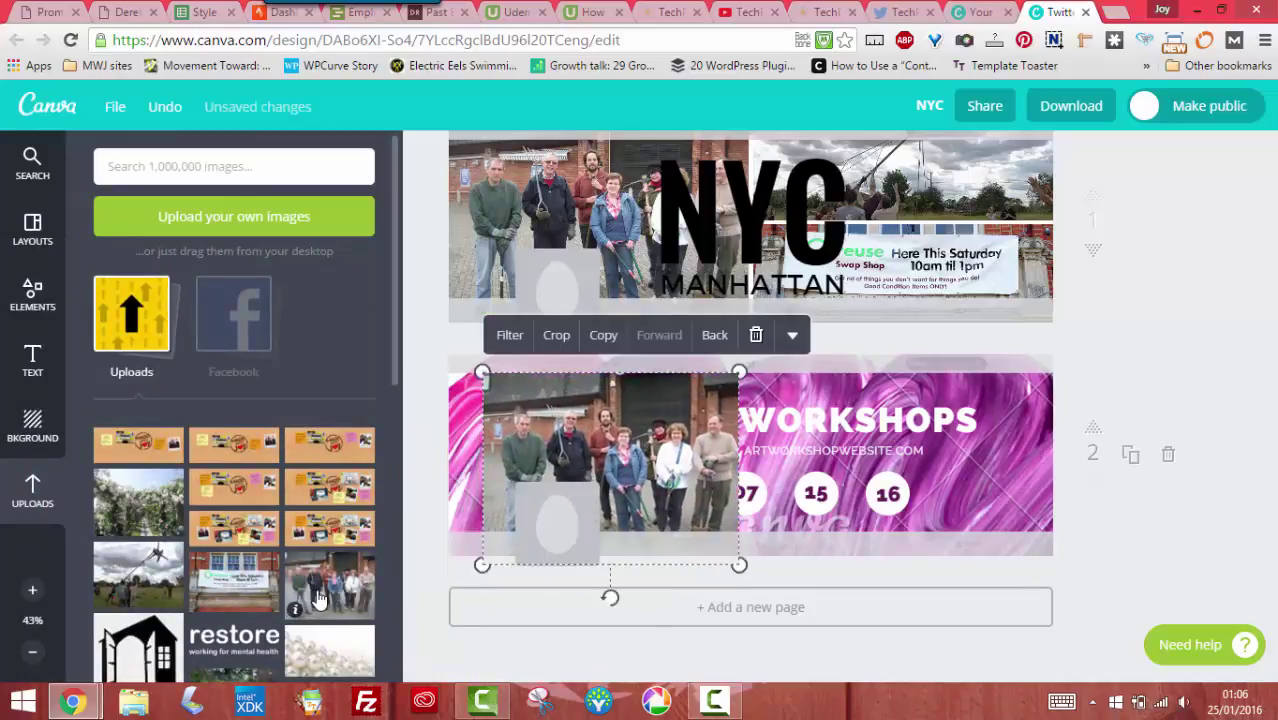
pyautogui.moveTo(316, 598); pyautogui.dragTo(830, 476)
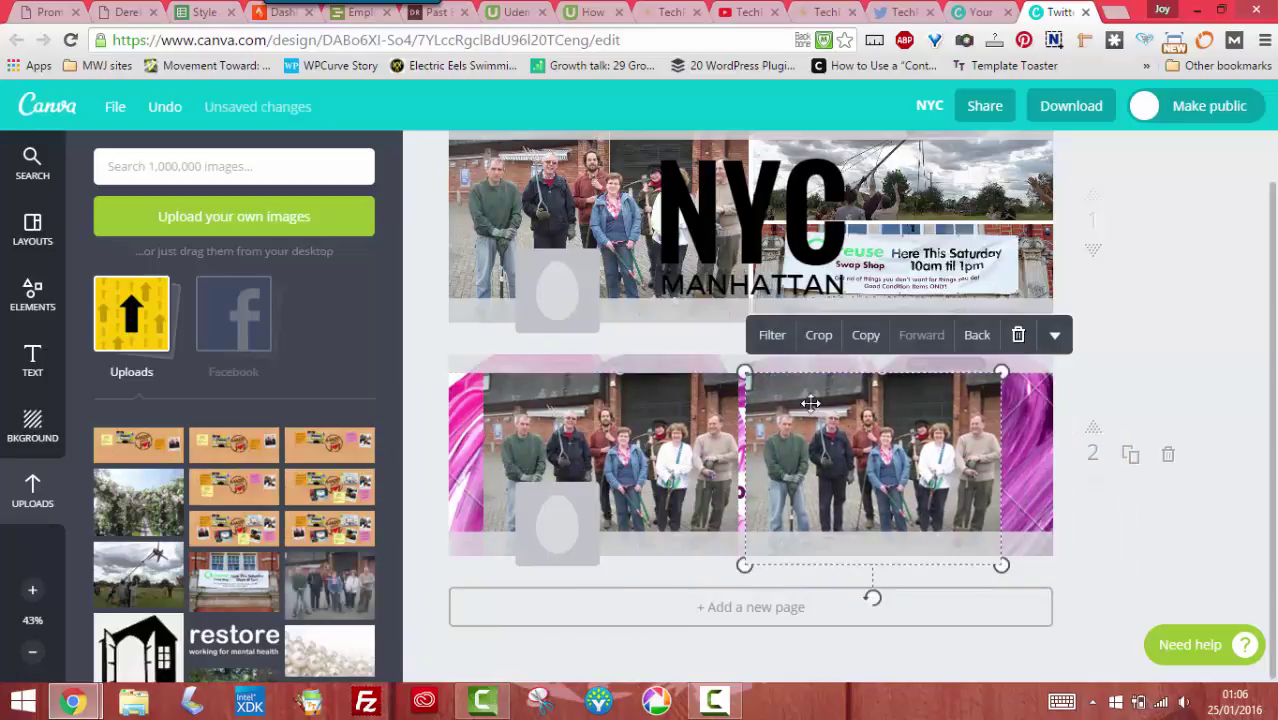
pyautogui.click(1019, 337)
pyautogui.click(680, 392)
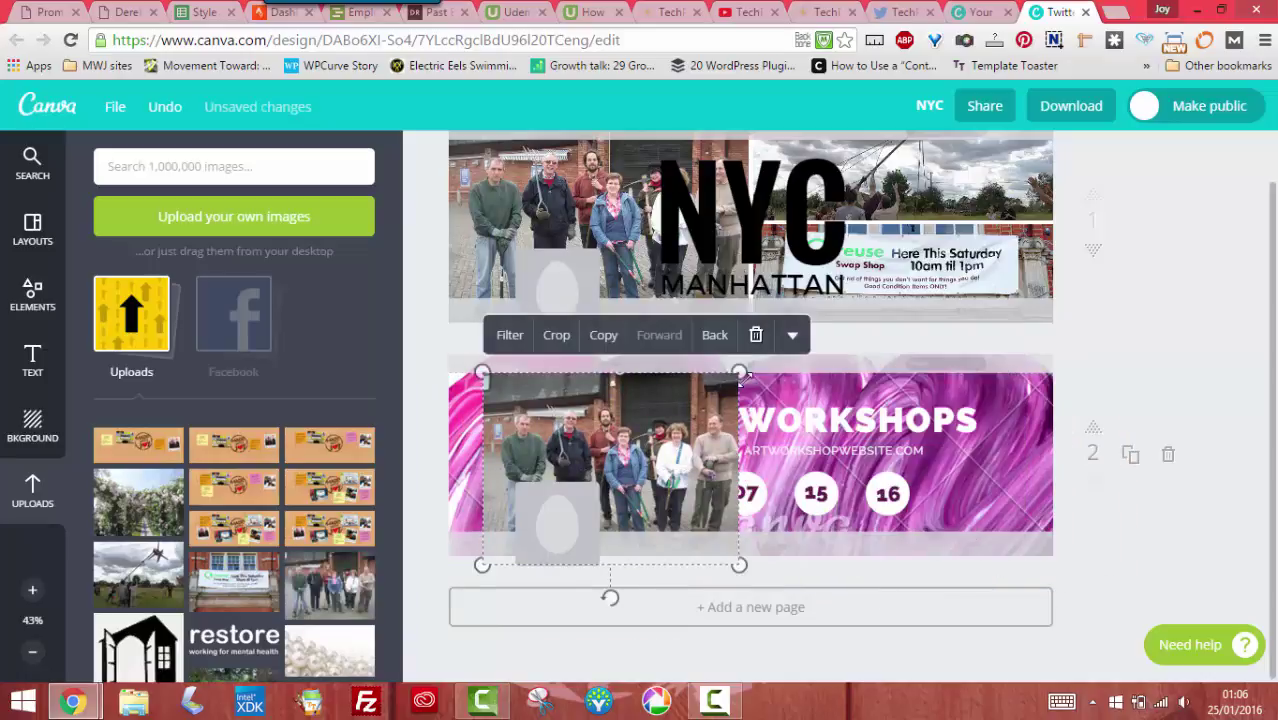
pyautogui.click(757, 334)
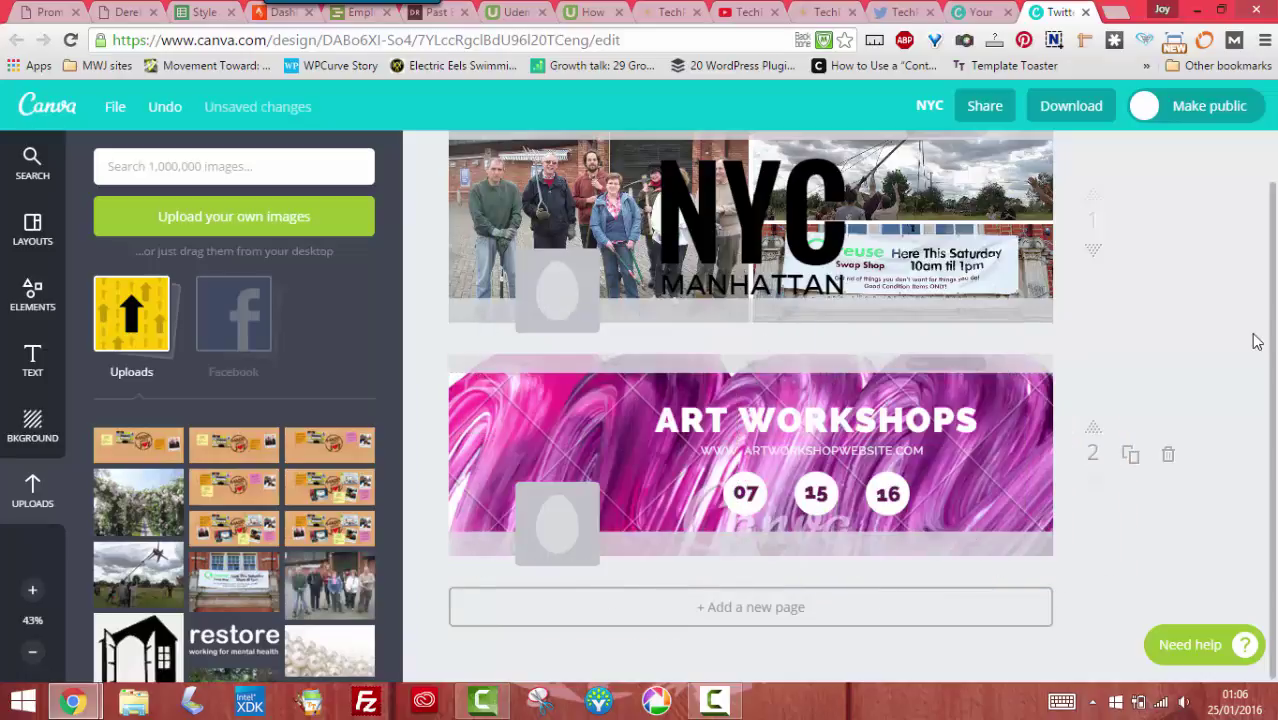
pyautogui.scroll(1, 1230, 351)
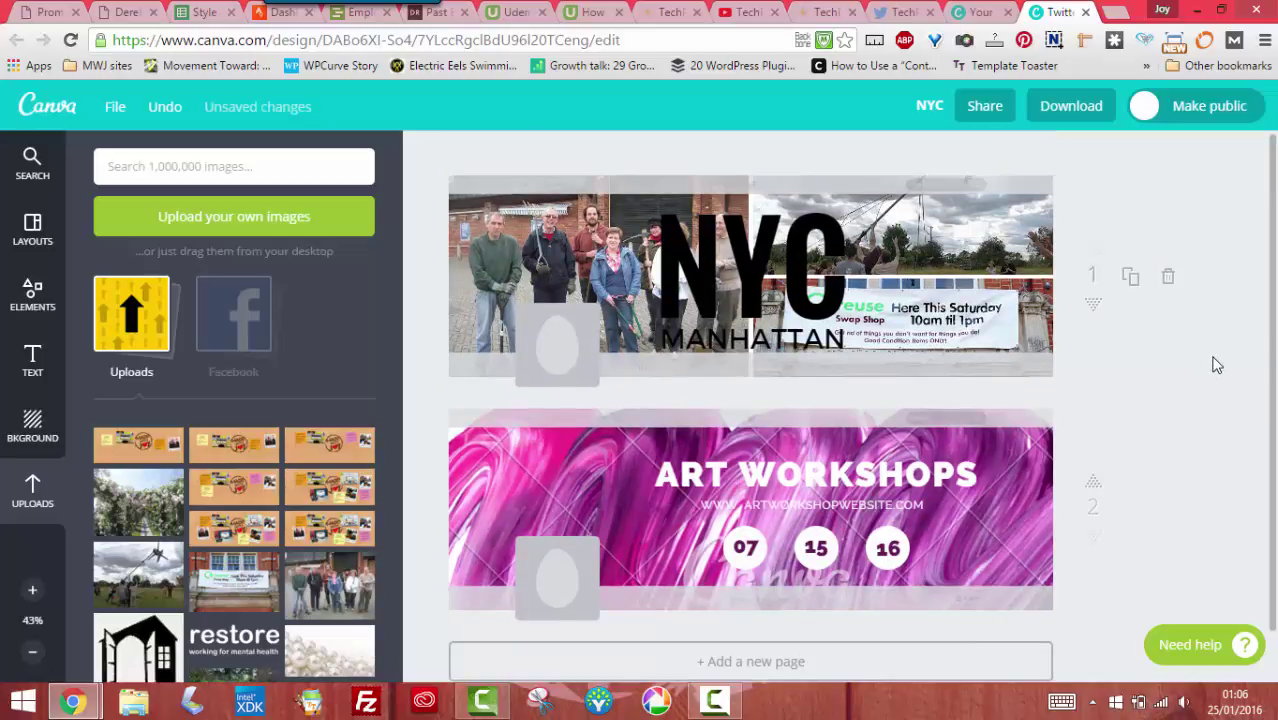
pyautogui.click(994, 117)
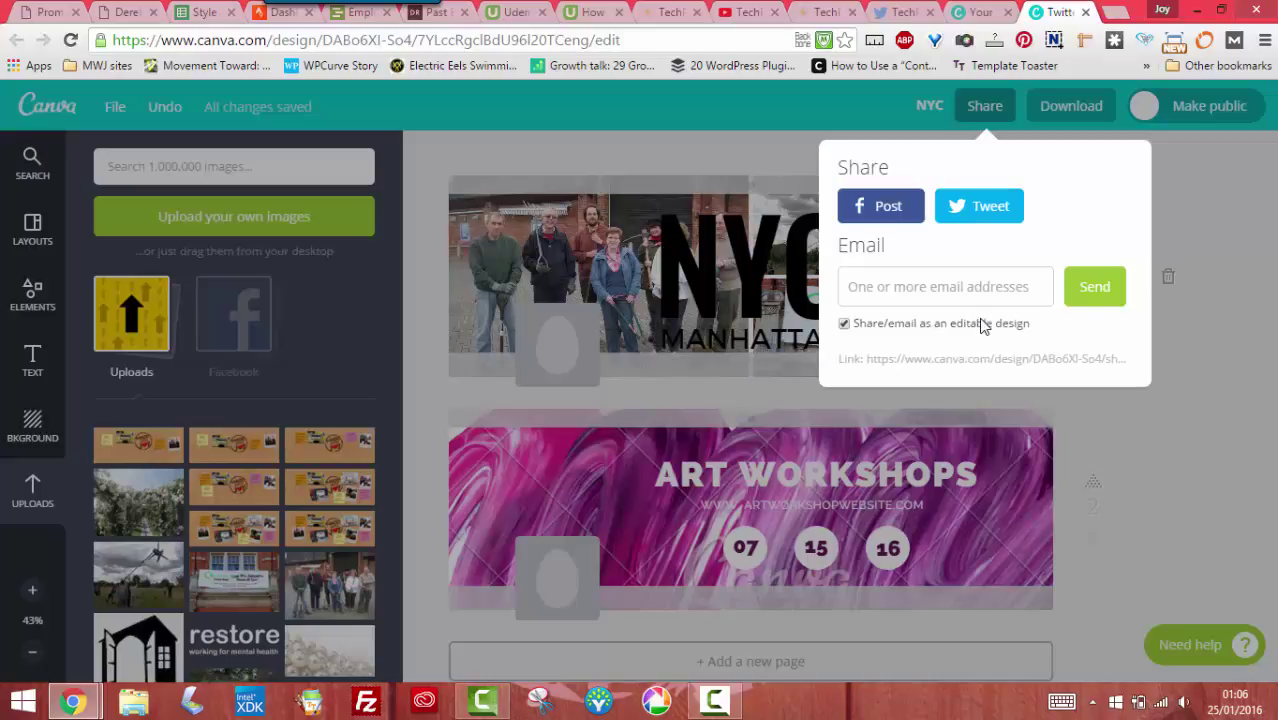
# Email the design as editable to your own address, then dismiss the tip and confirmation
pyautogui.click(995, 281)
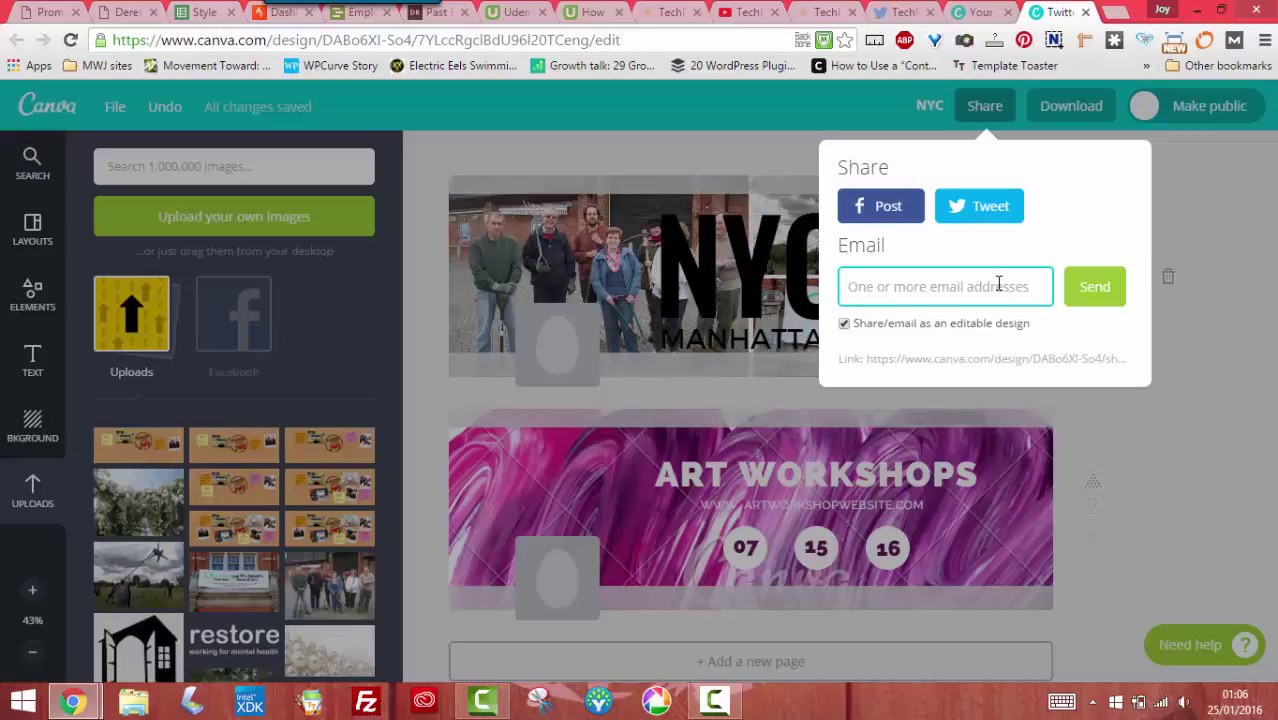
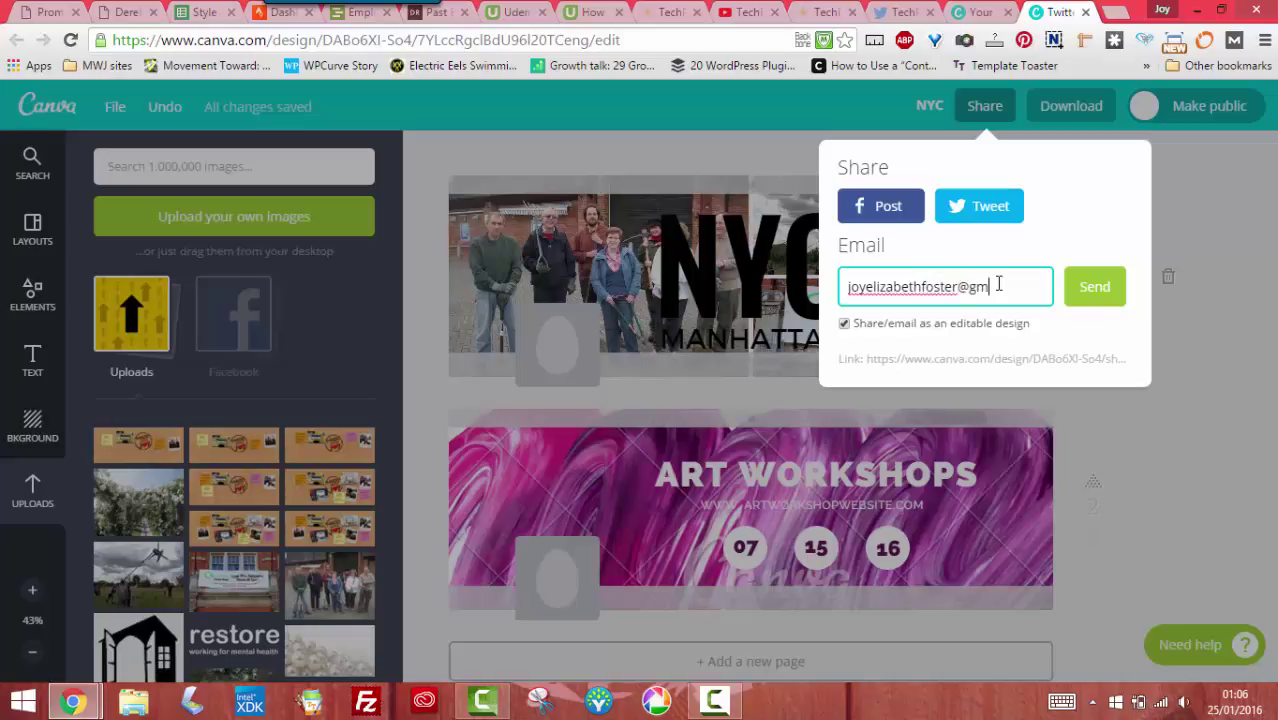
pyautogui.click(1092, 287)
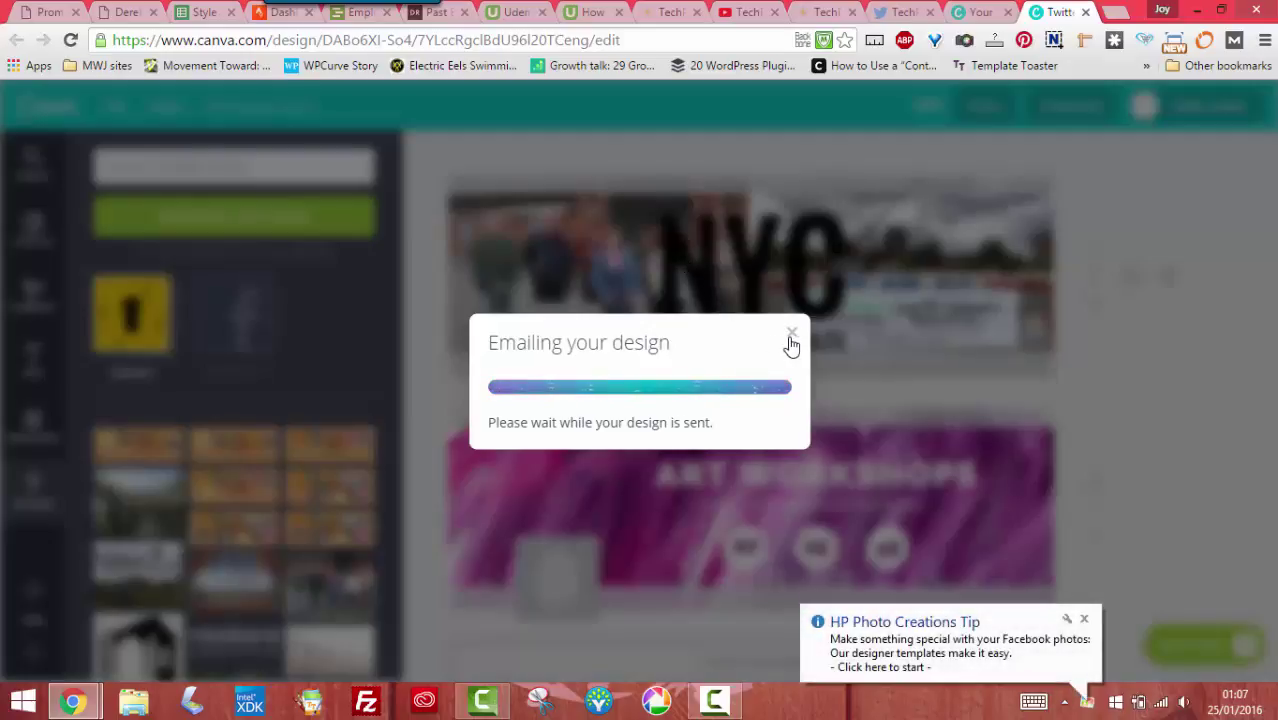
pyautogui.click(1080, 612)
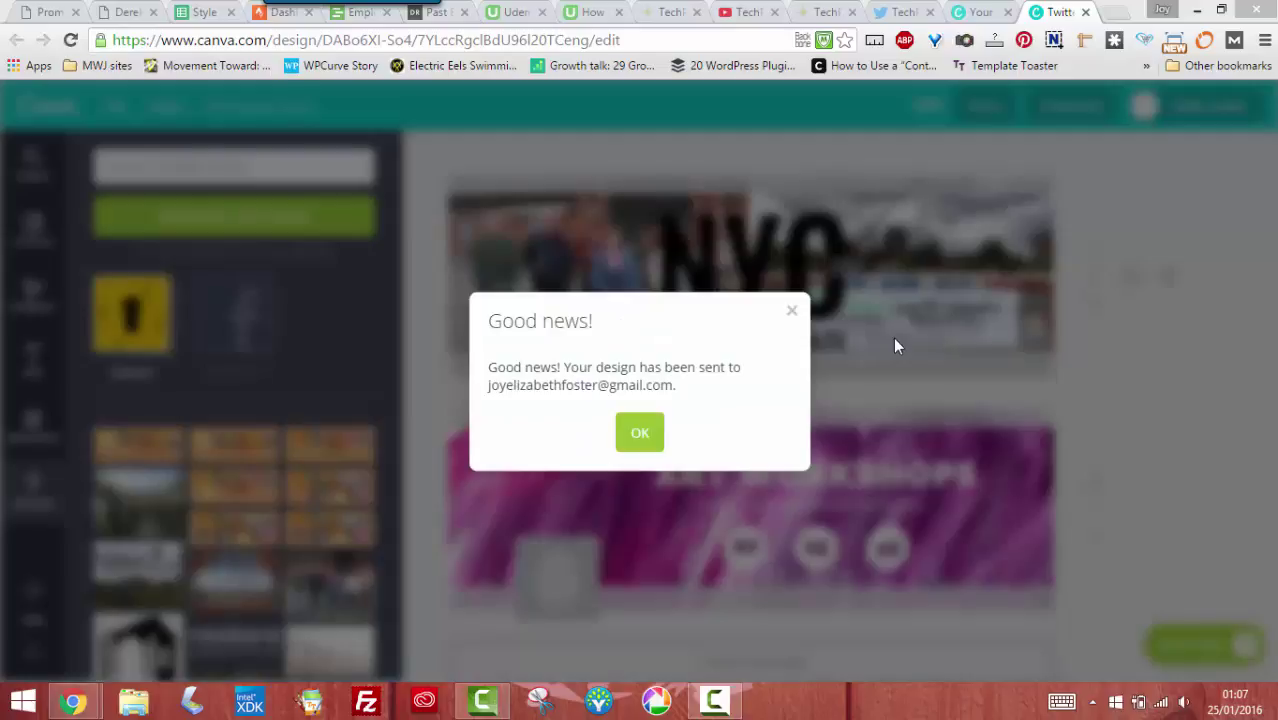
pyautogui.click(624, 433)
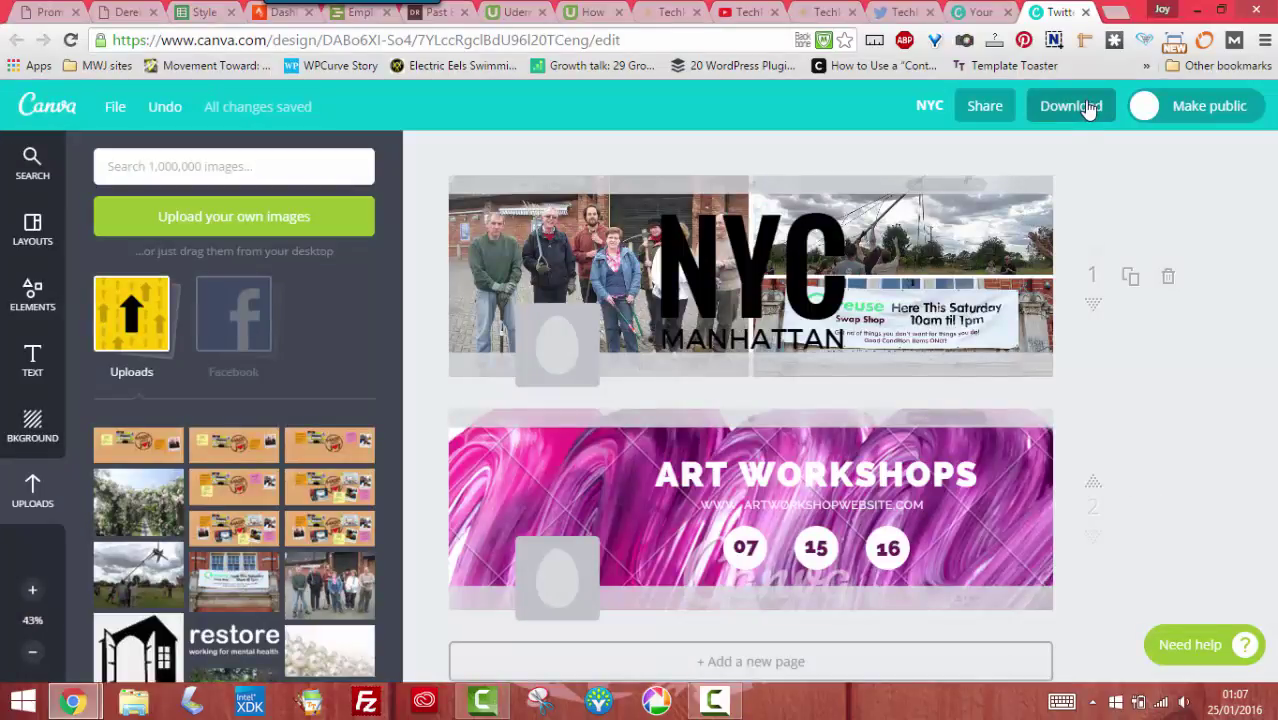
pyautogui.click(1070, 106)
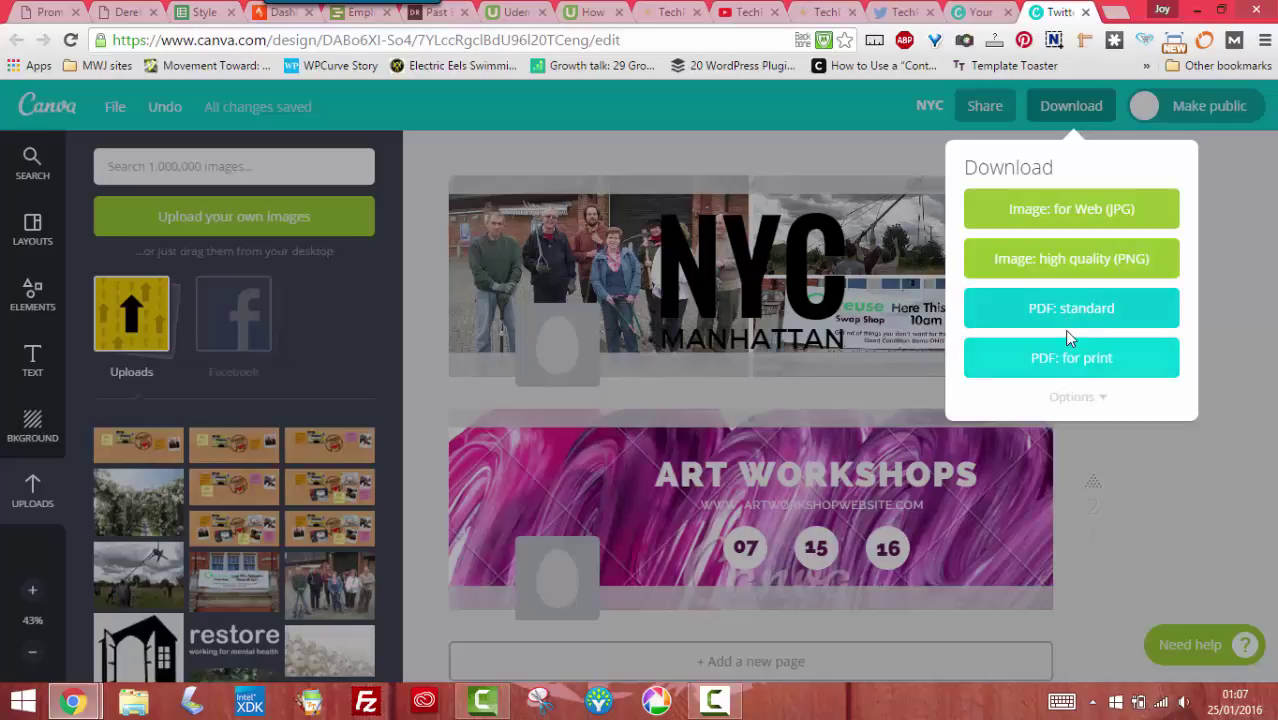
pyautogui.click(1089, 408)
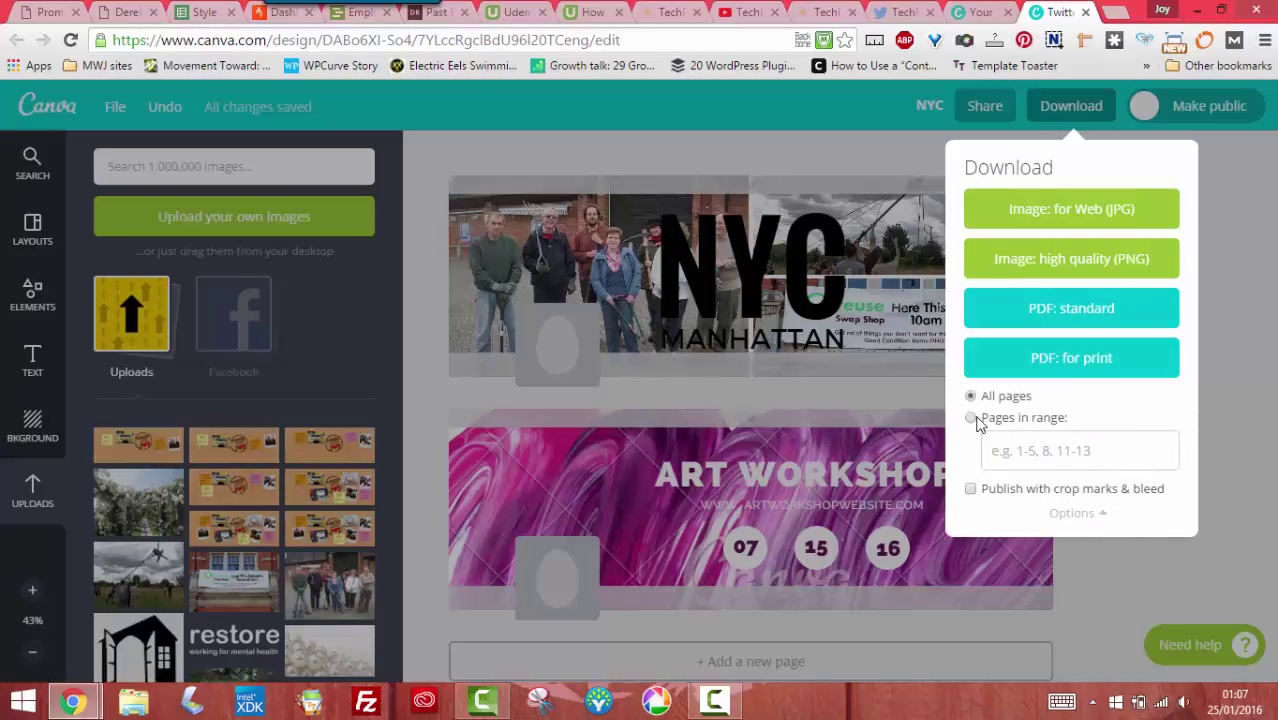
pyautogui.click(1265, 322)
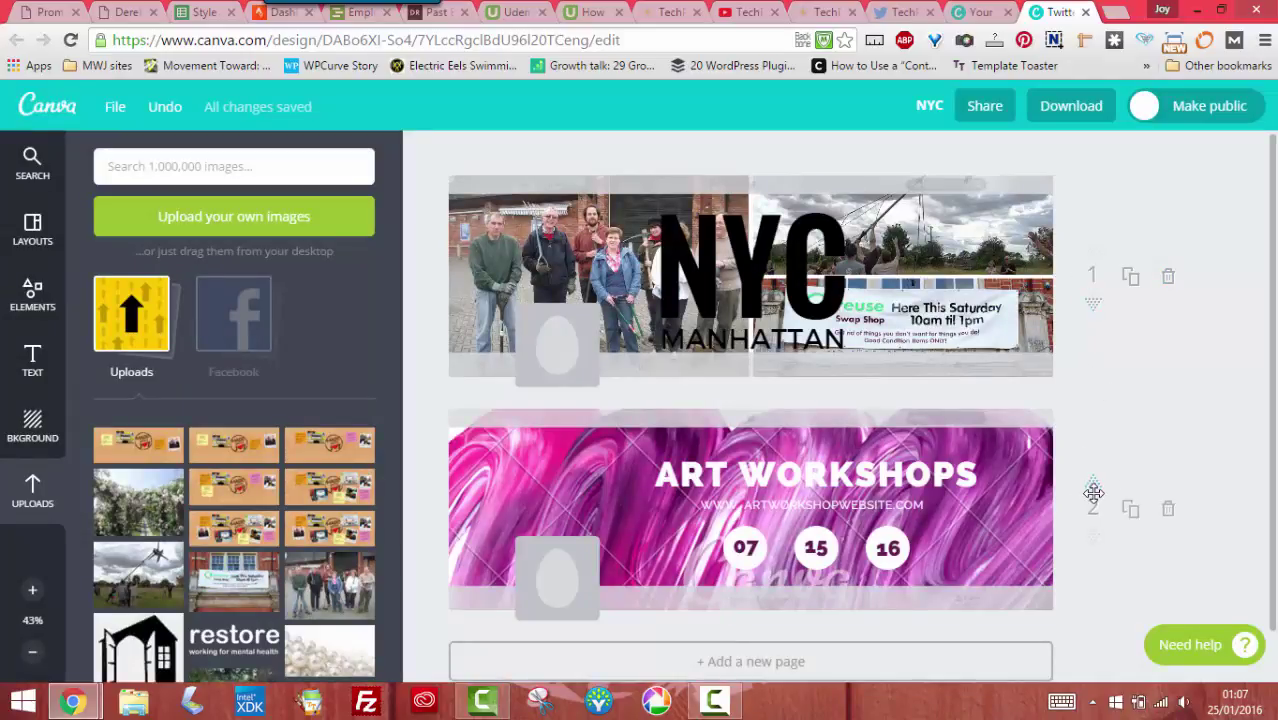
# Move the NYC page back to the top and duplicate it
pyautogui.click(1093, 305)
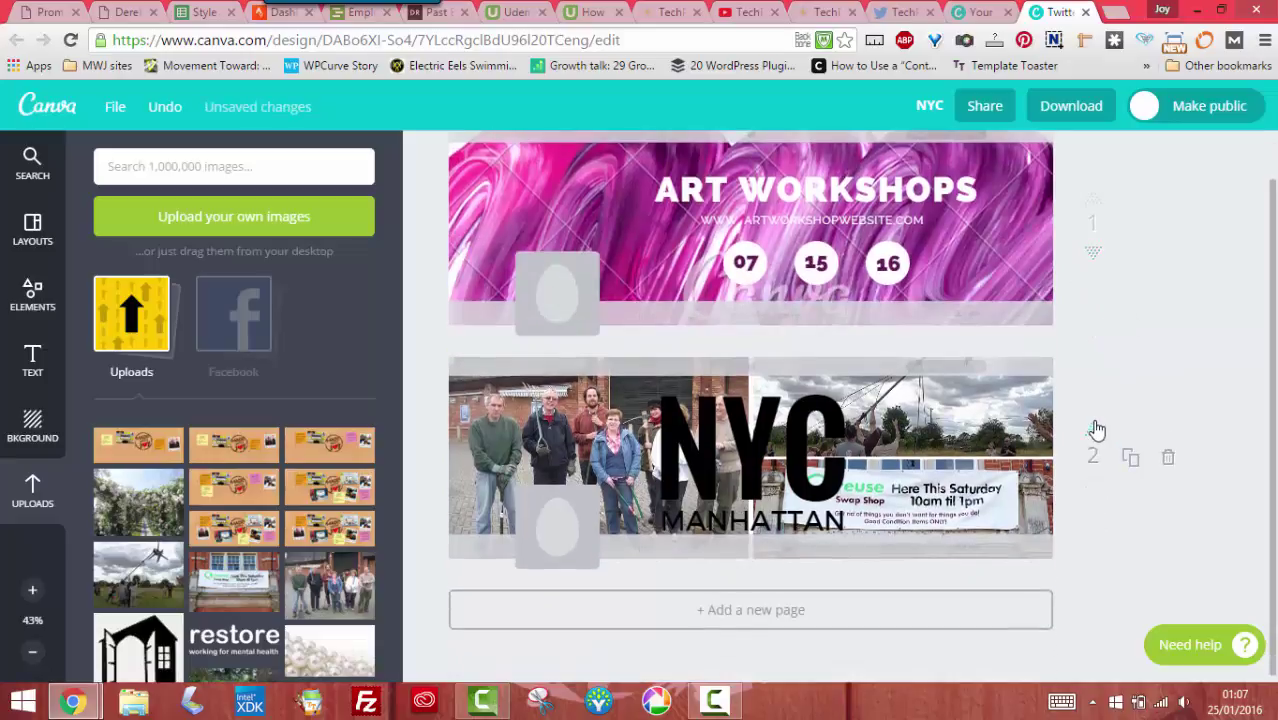
pyautogui.scroll(1, 1080, 366)
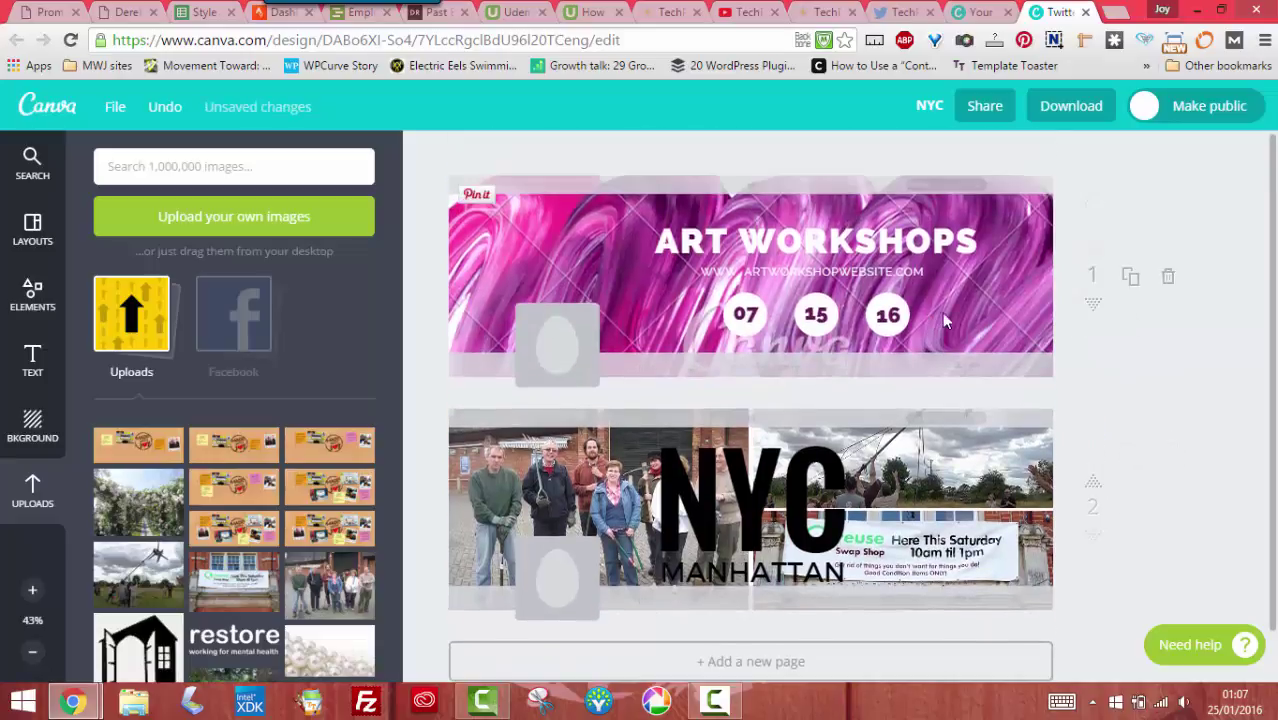
pyautogui.click(1094, 486)
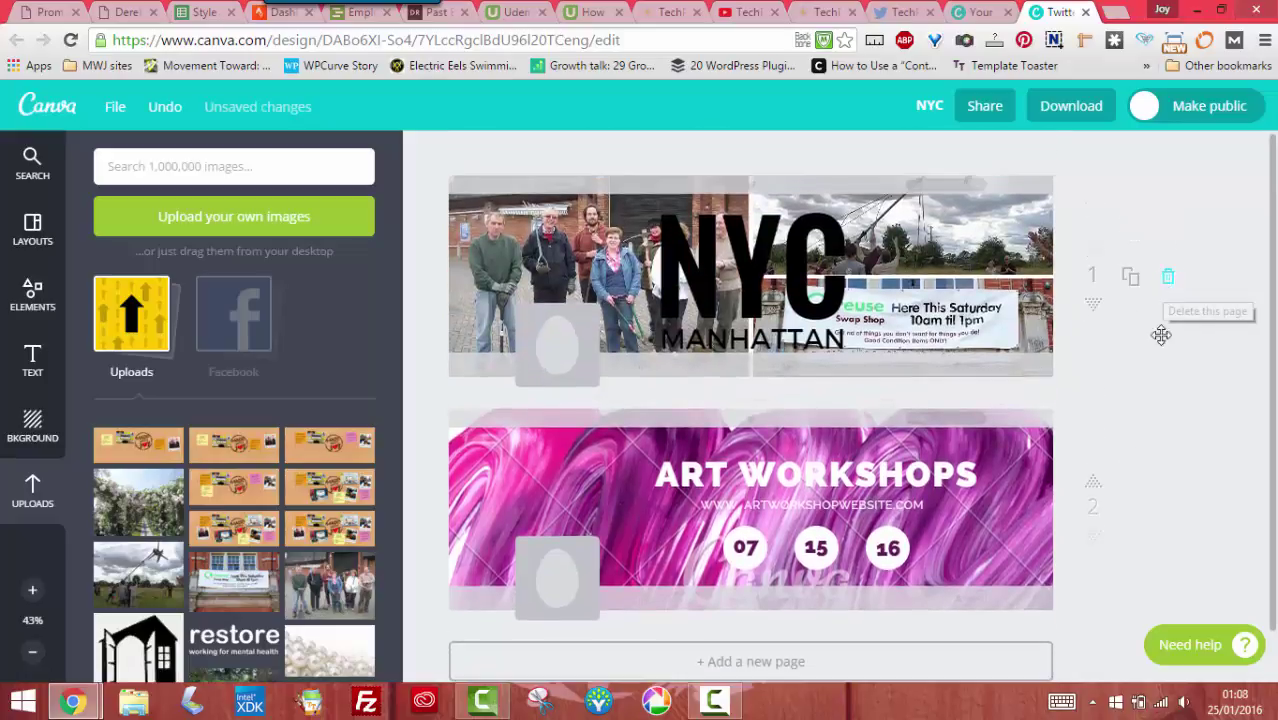
pyautogui.click(1130, 277)
# Download only page 2 as a high-quality PNG image
pyautogui.click(1078, 116)
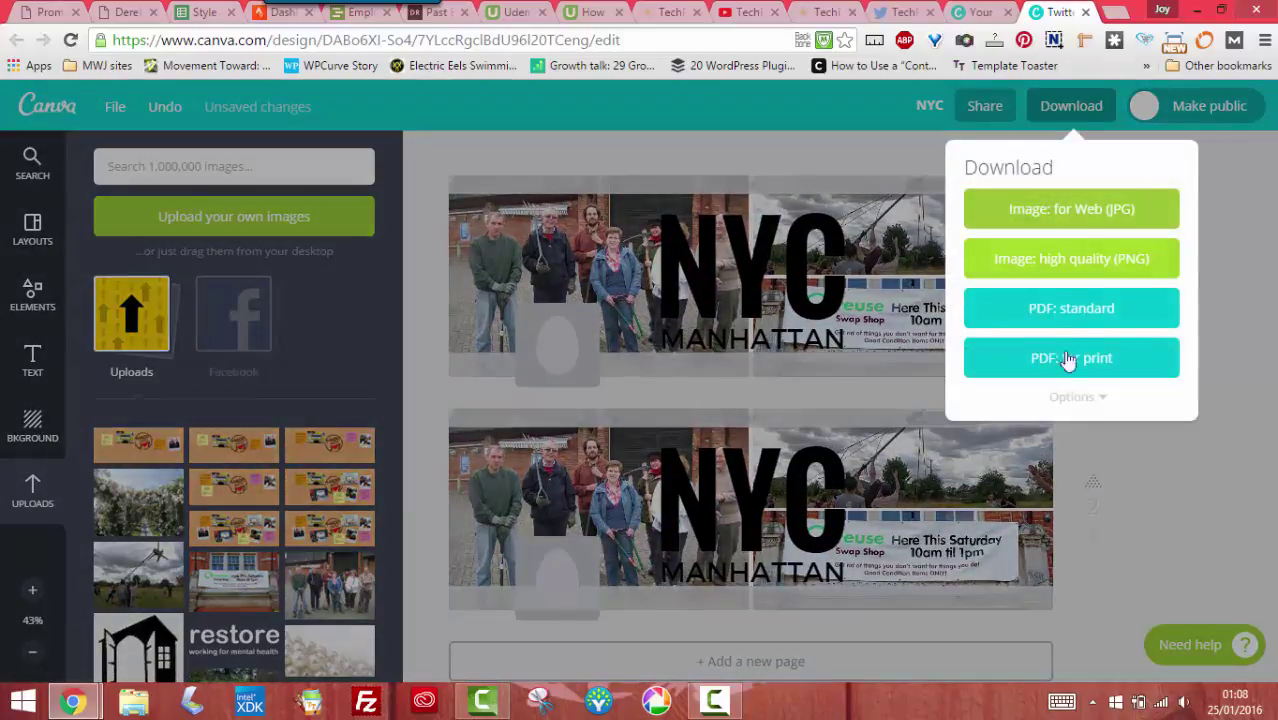
pyautogui.click(1076, 400)
pyautogui.click(1065, 455)
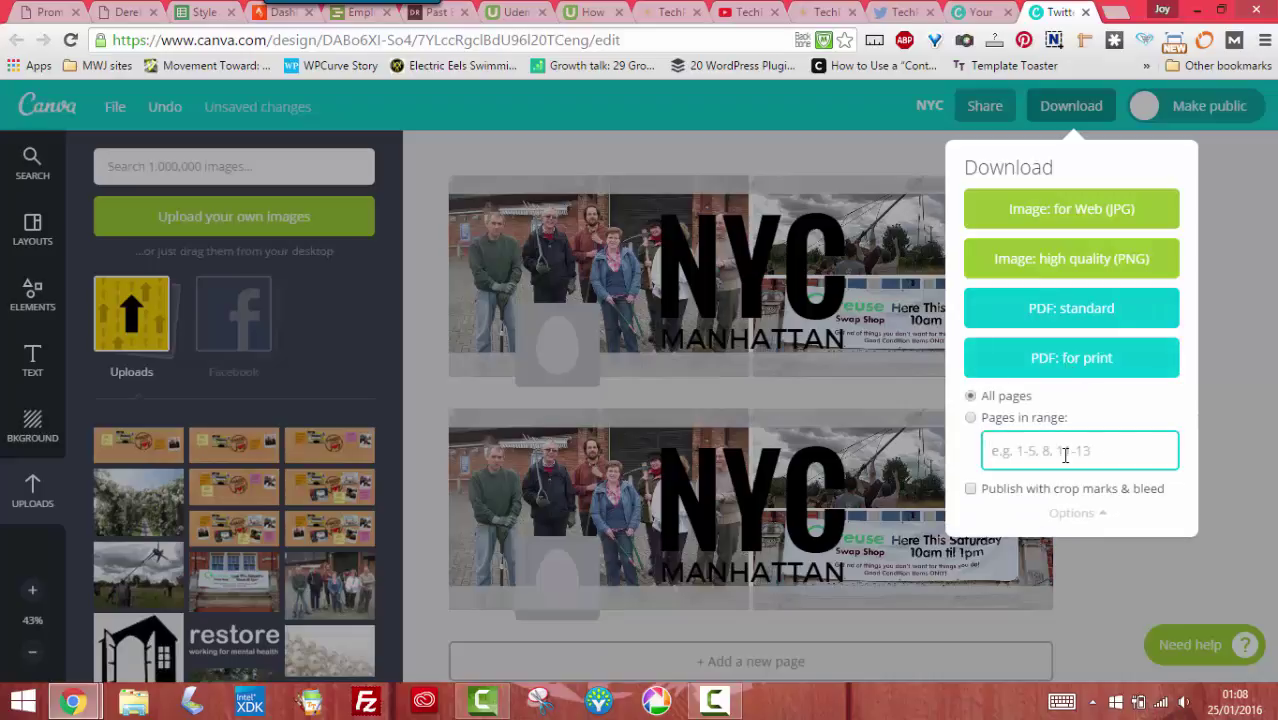
pyautogui.write('2')
pyautogui.click(1080, 272)
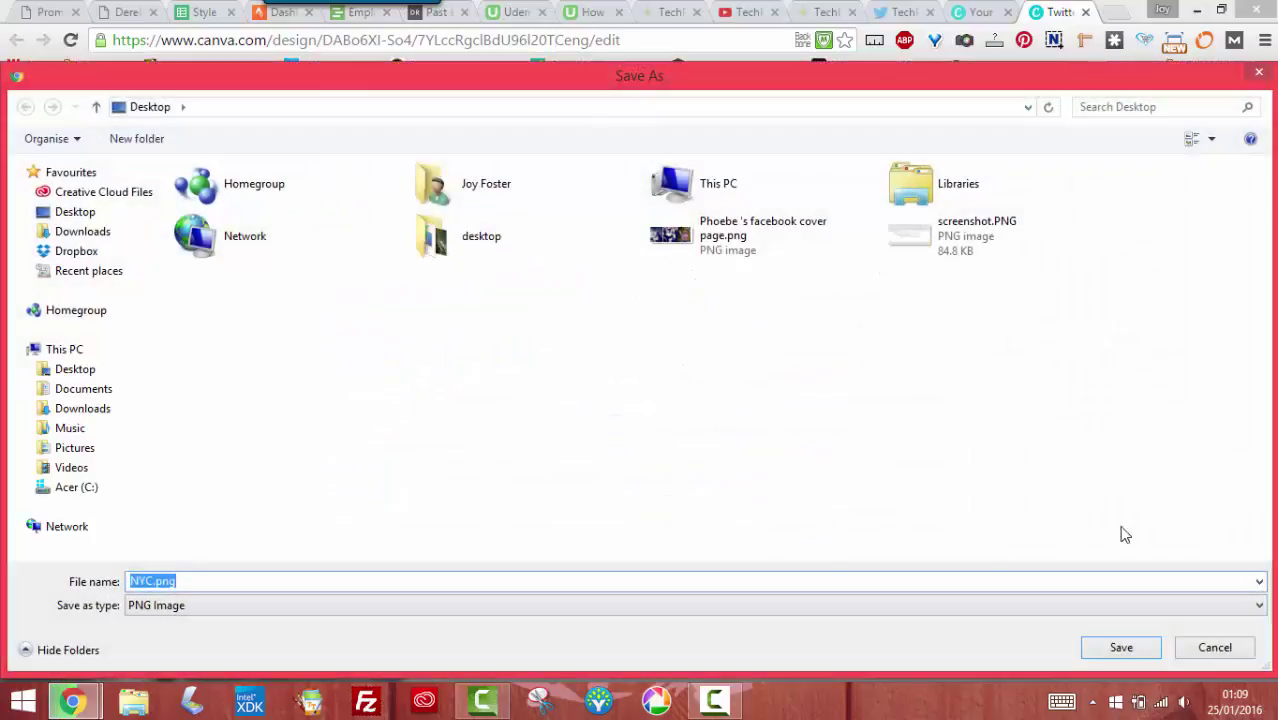
# Save NYC.png to the Desktop, dismiss the design-ready message, and open a new browser tab
pyautogui.click(1100, 650)
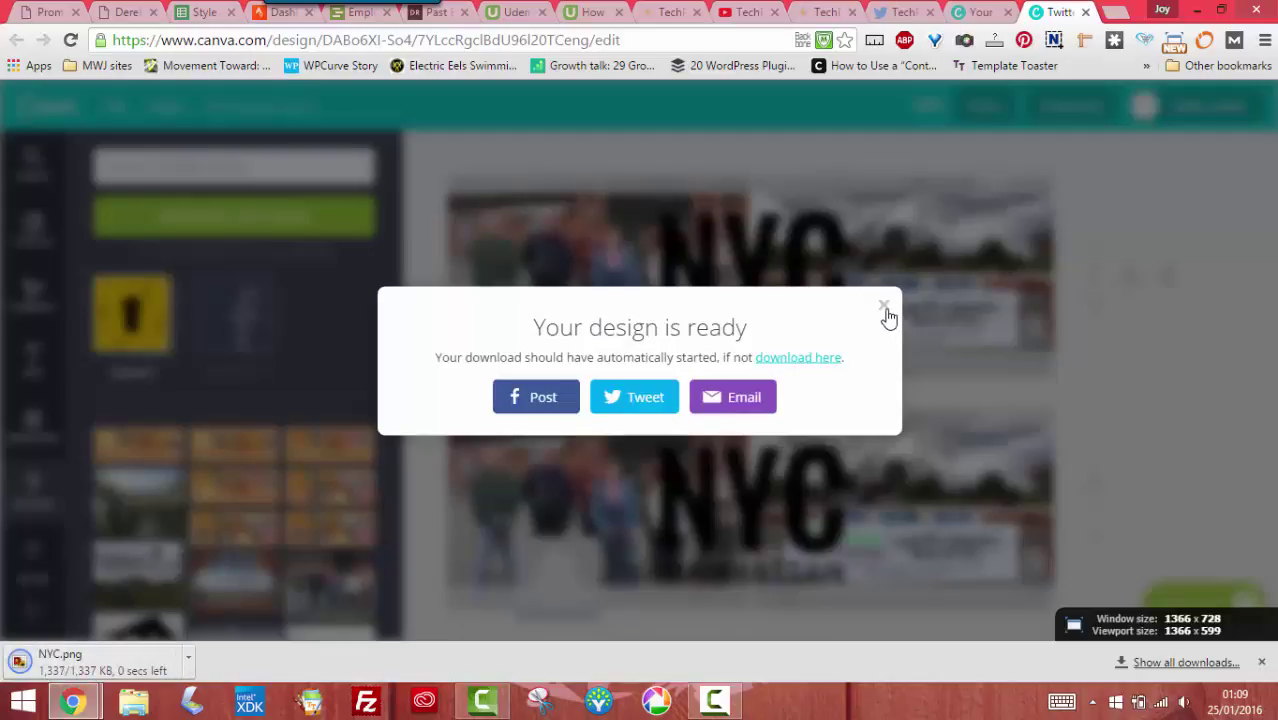
pyautogui.click(885, 308)
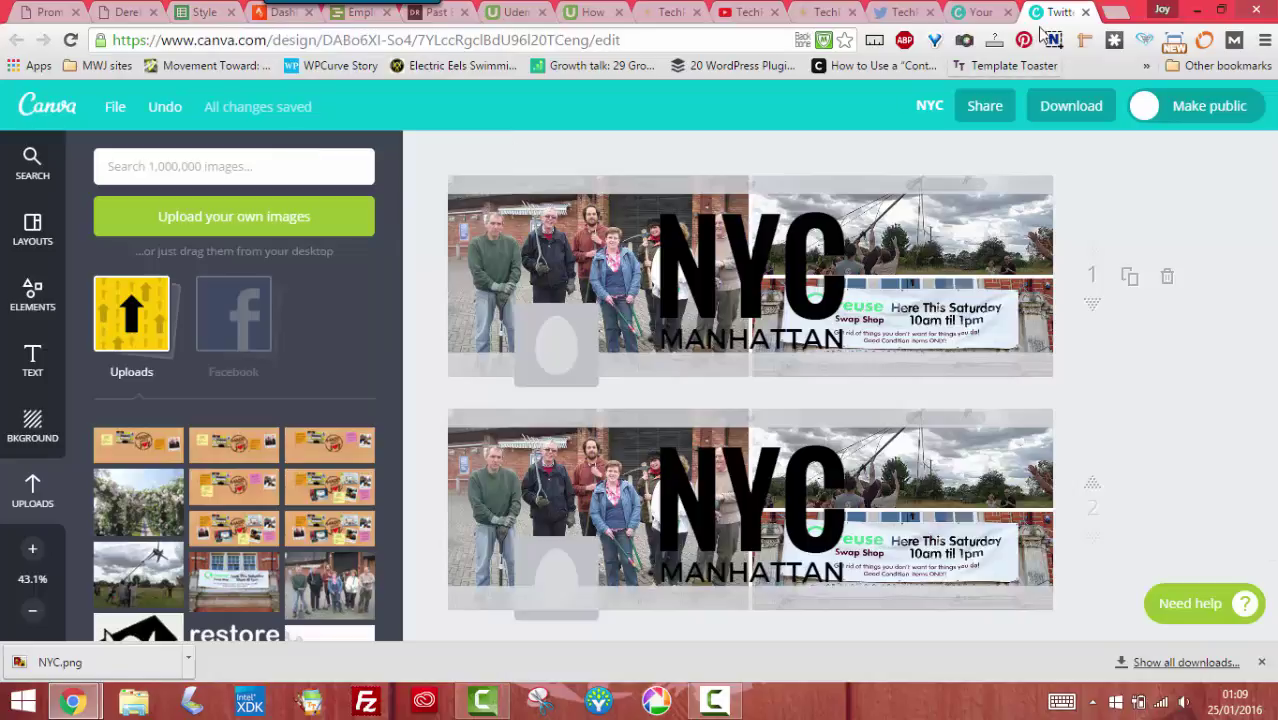
pyautogui.click(1116, 12)
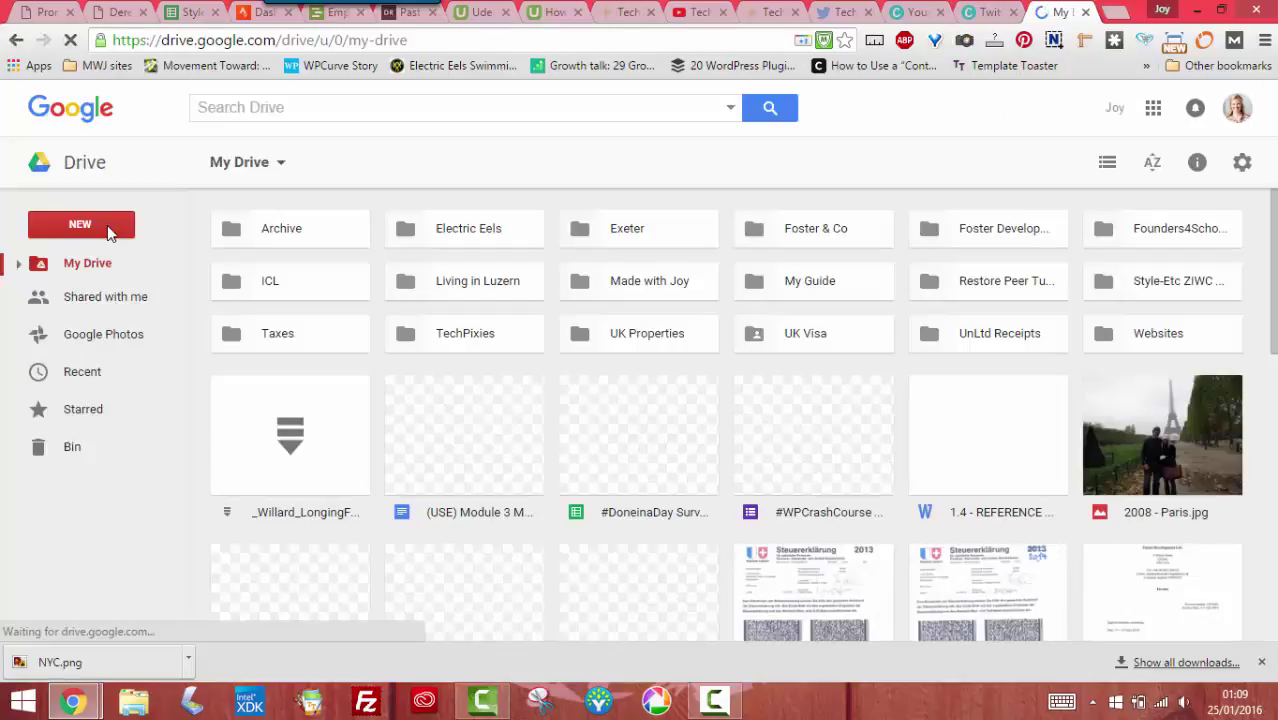
# Create a new Google Slides presentation from Google Drive's New menu
pyautogui.click(107, 225)
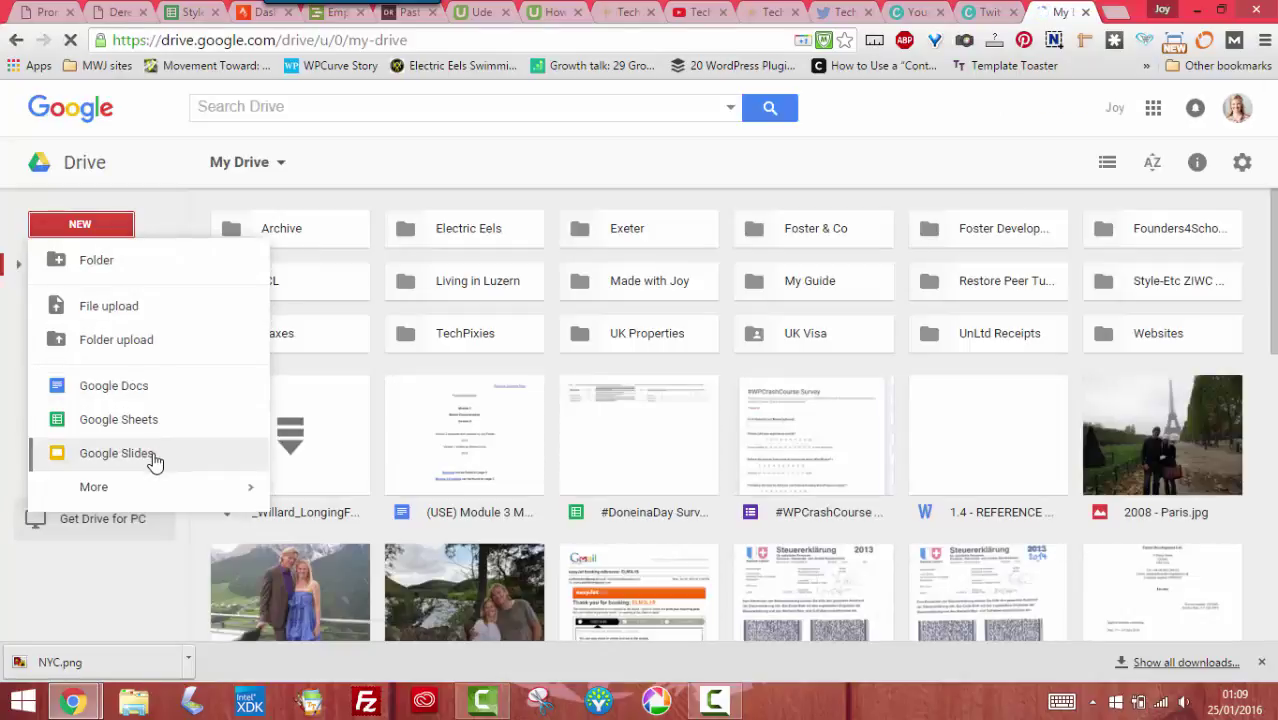
pyautogui.click(155, 455)
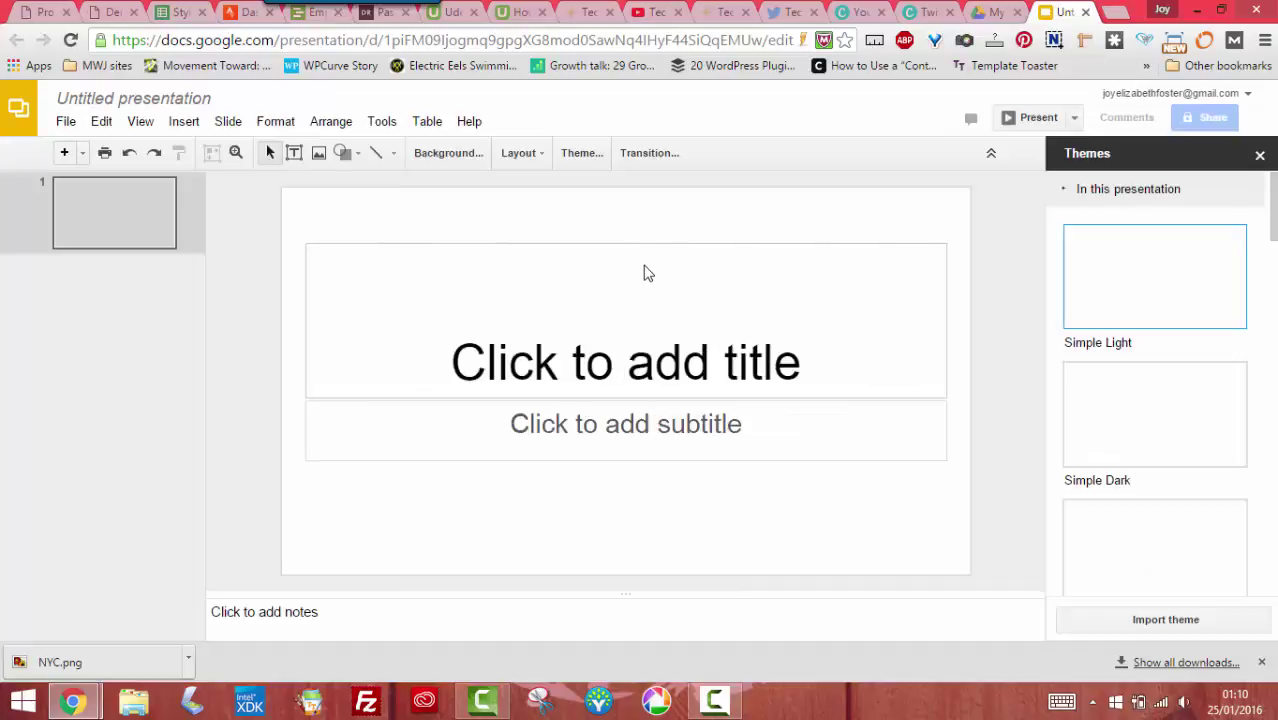
# Delete the title and subtitle placeholders and drop NYC.png onto the blank slide
pyautogui.click(622, 245)
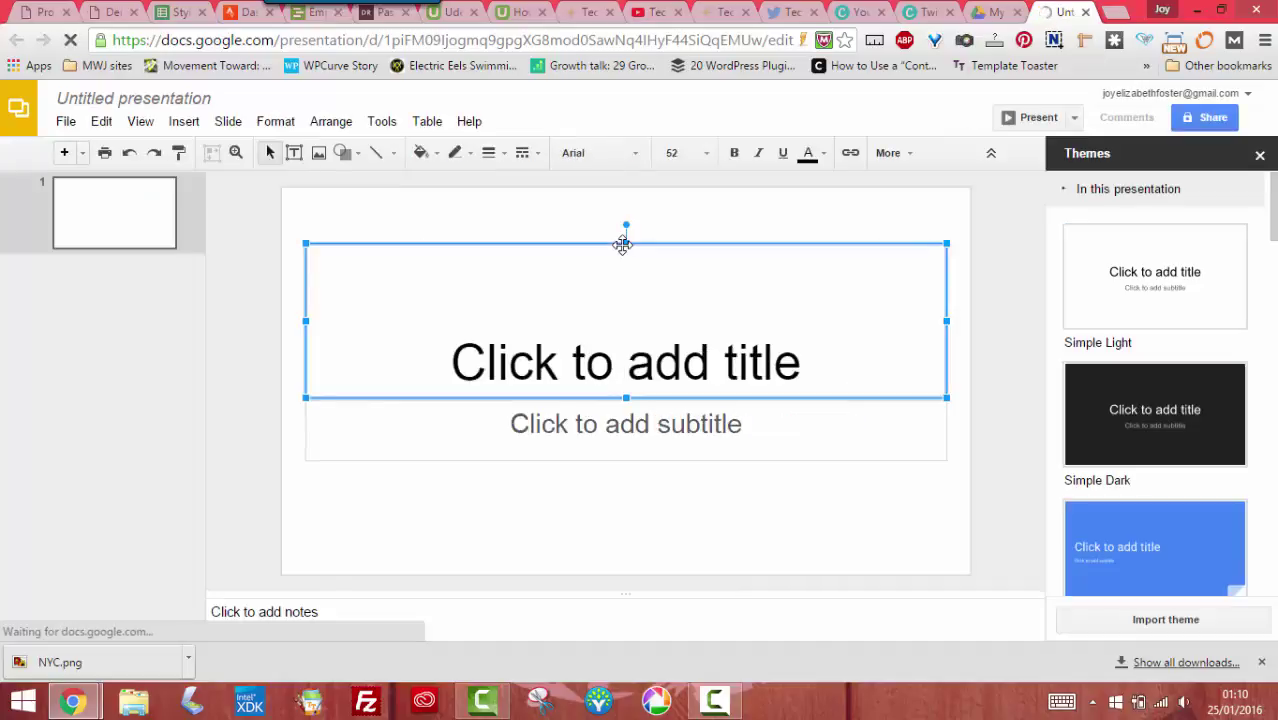
pyautogui.press('Delete')
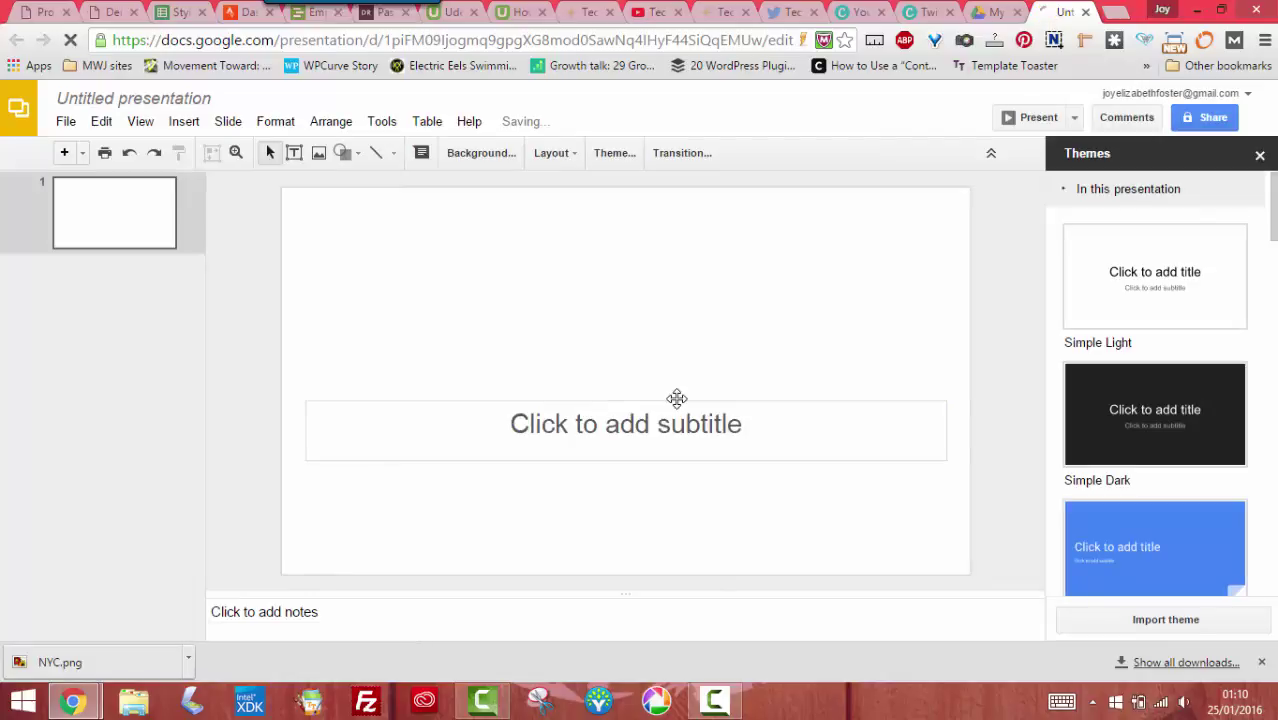
pyautogui.click(676, 396)
pyautogui.press('Delete')
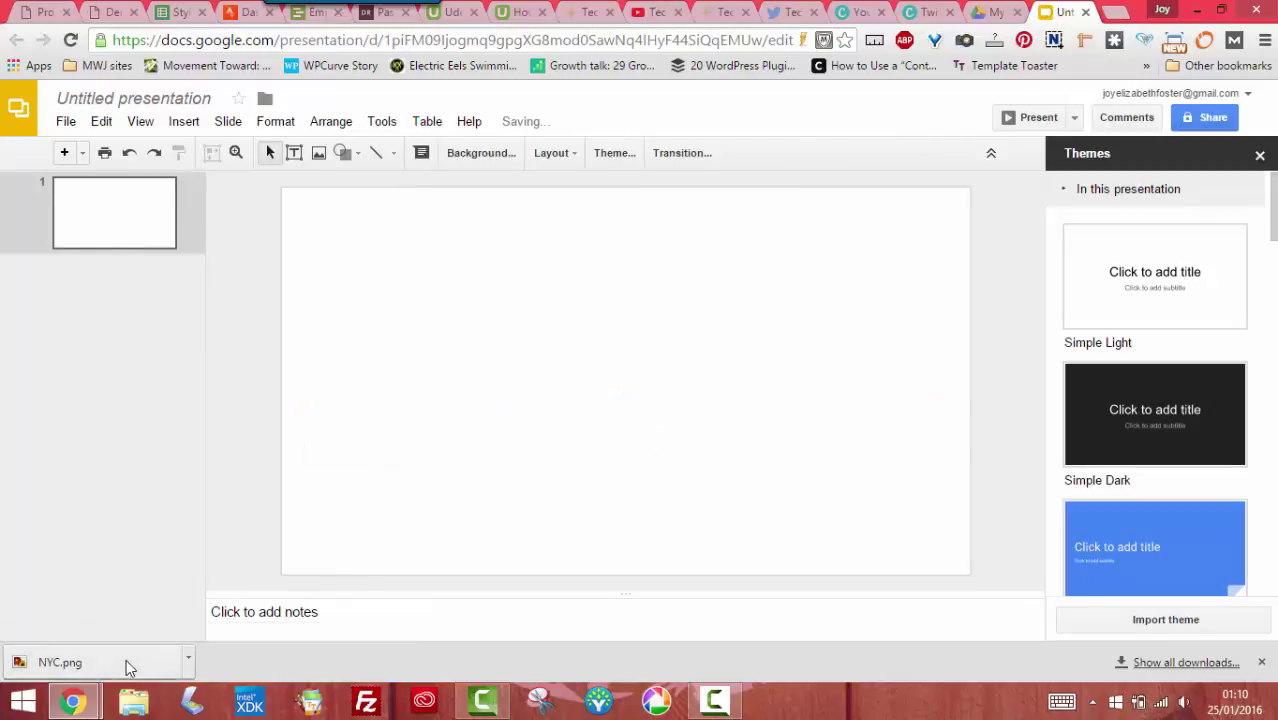
pyautogui.moveTo(125, 662); pyautogui.dragTo(370, 413)
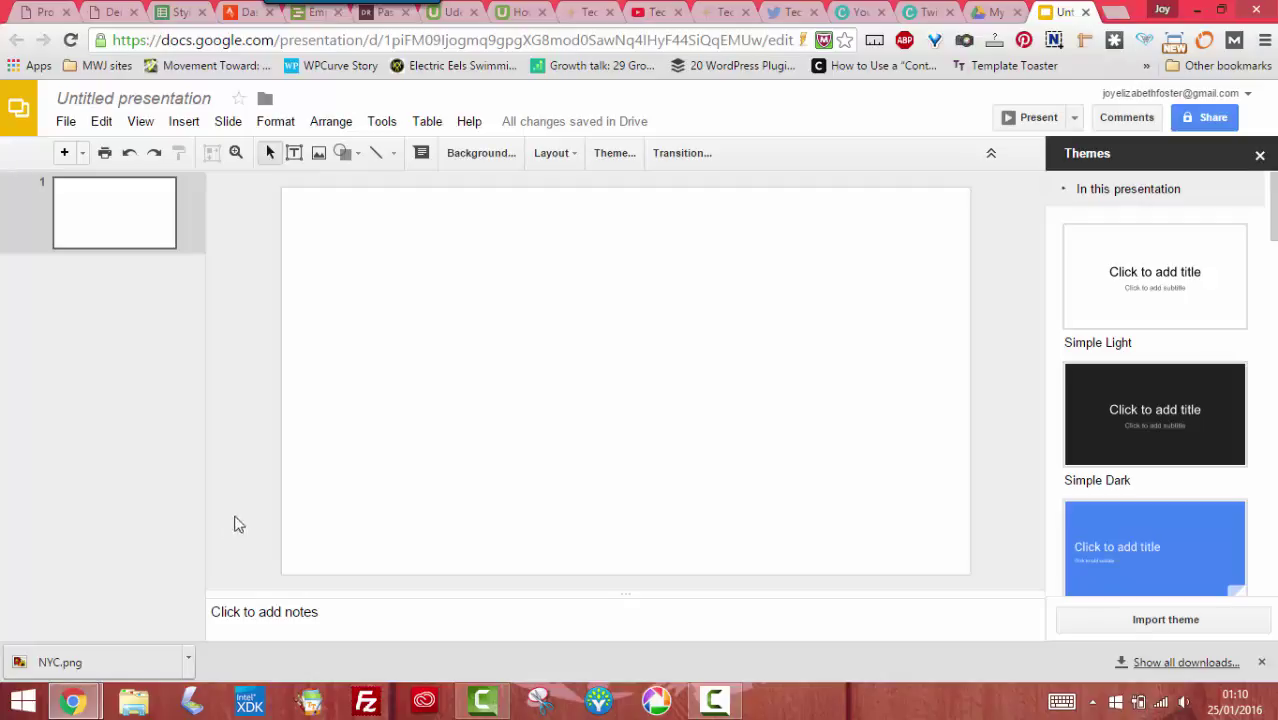
pyautogui.moveTo(148, 662); pyautogui.dragTo(365, 425)
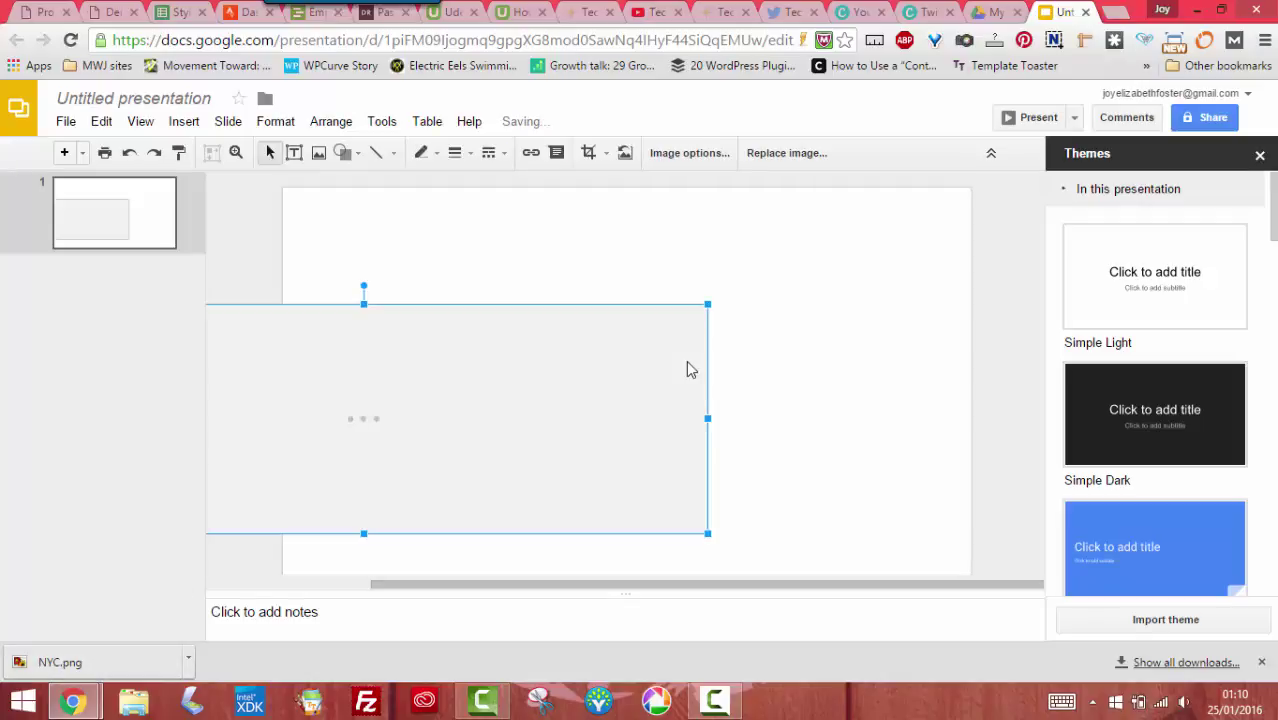
# Position the NYC image near the slide's top left, enlarge it slightly, and return to Canva
pyautogui.moveTo(585, 373); pyautogui.dragTo(794, 336)
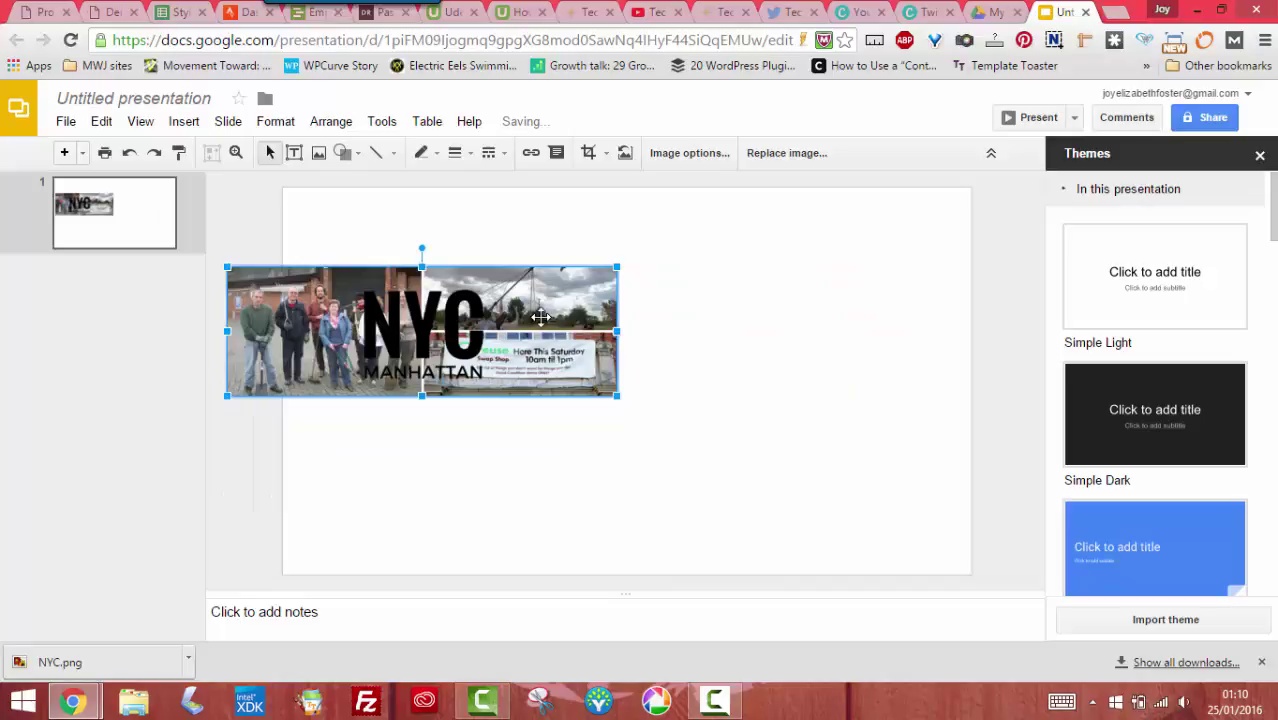
pyautogui.moveTo(540, 317); pyautogui.dragTo(873, 259)
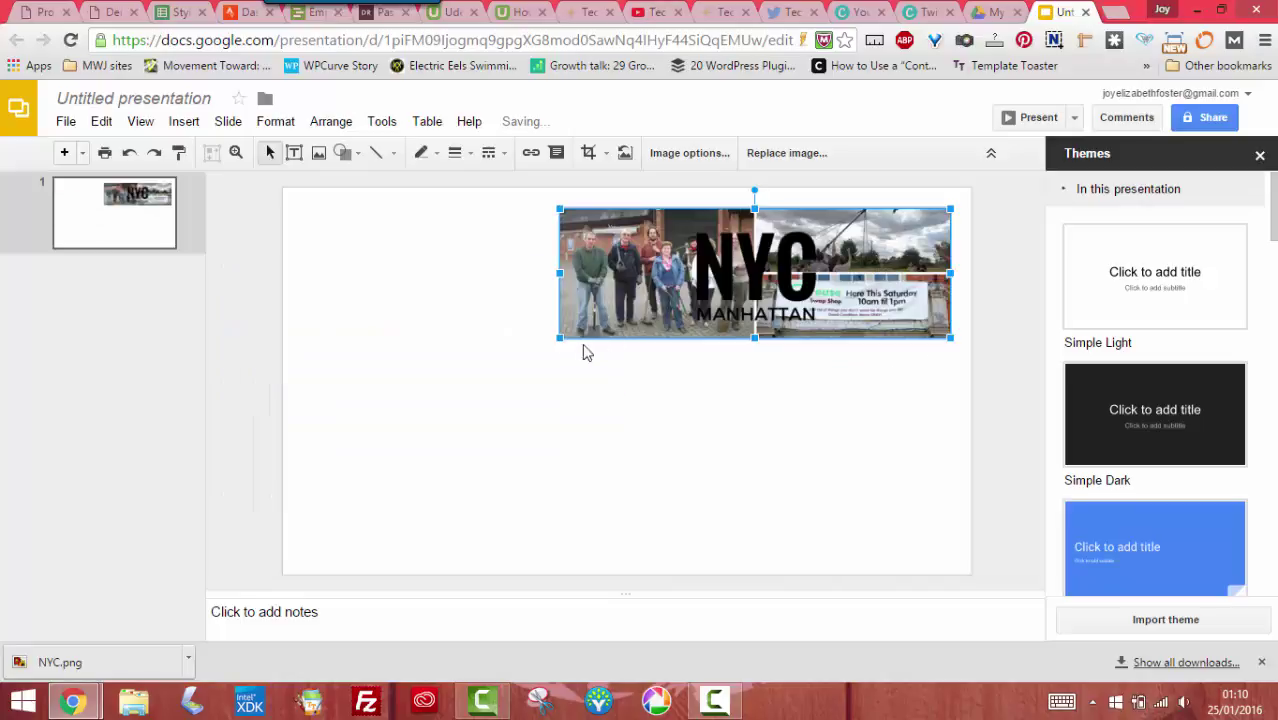
pyautogui.moveTo(558, 340); pyautogui.dragTo(635, 313)
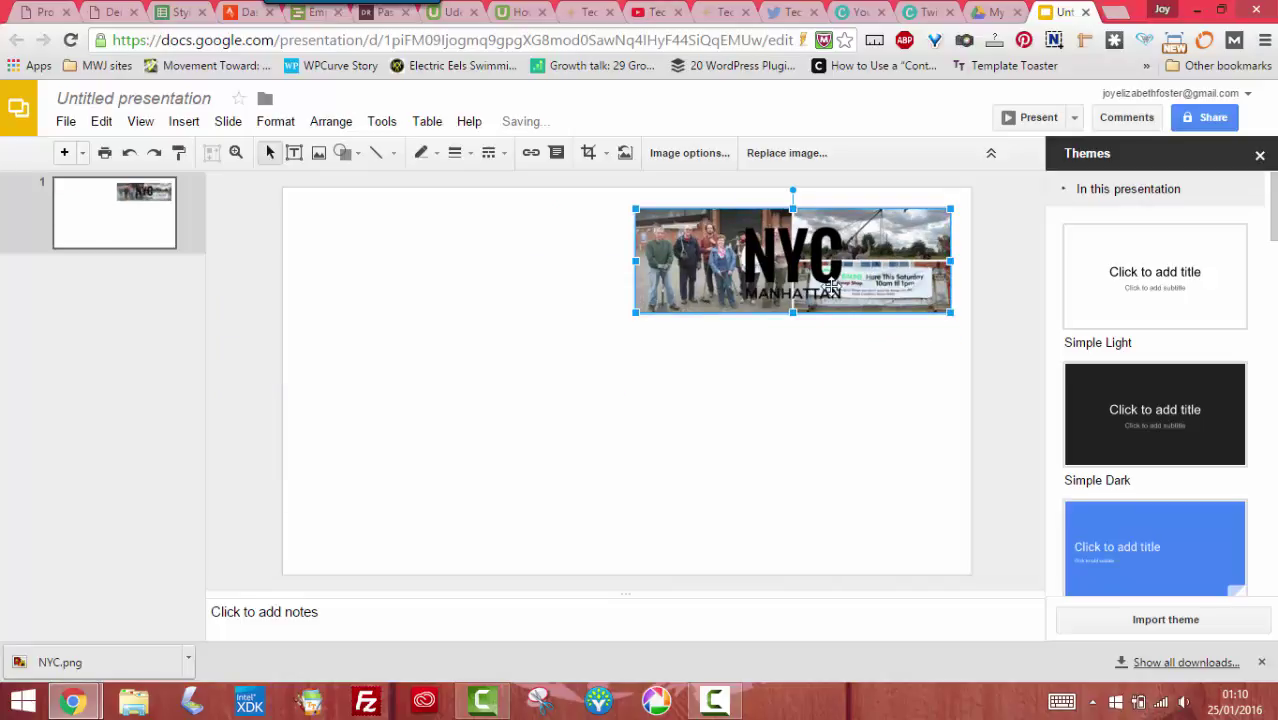
pyautogui.click(710, 374)
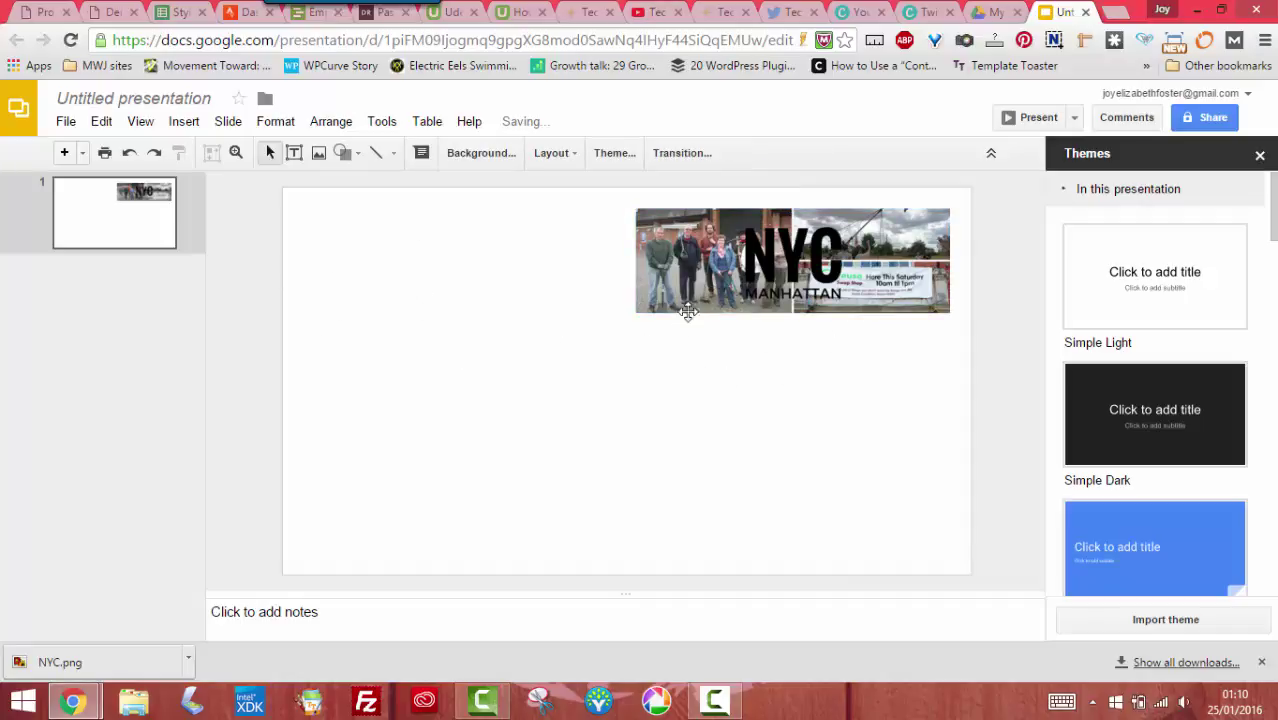
pyautogui.moveTo(688, 312); pyautogui.dragTo(356, 277)
pyautogui.moveTo(617, 313); pyautogui.dragTo(677, 333)
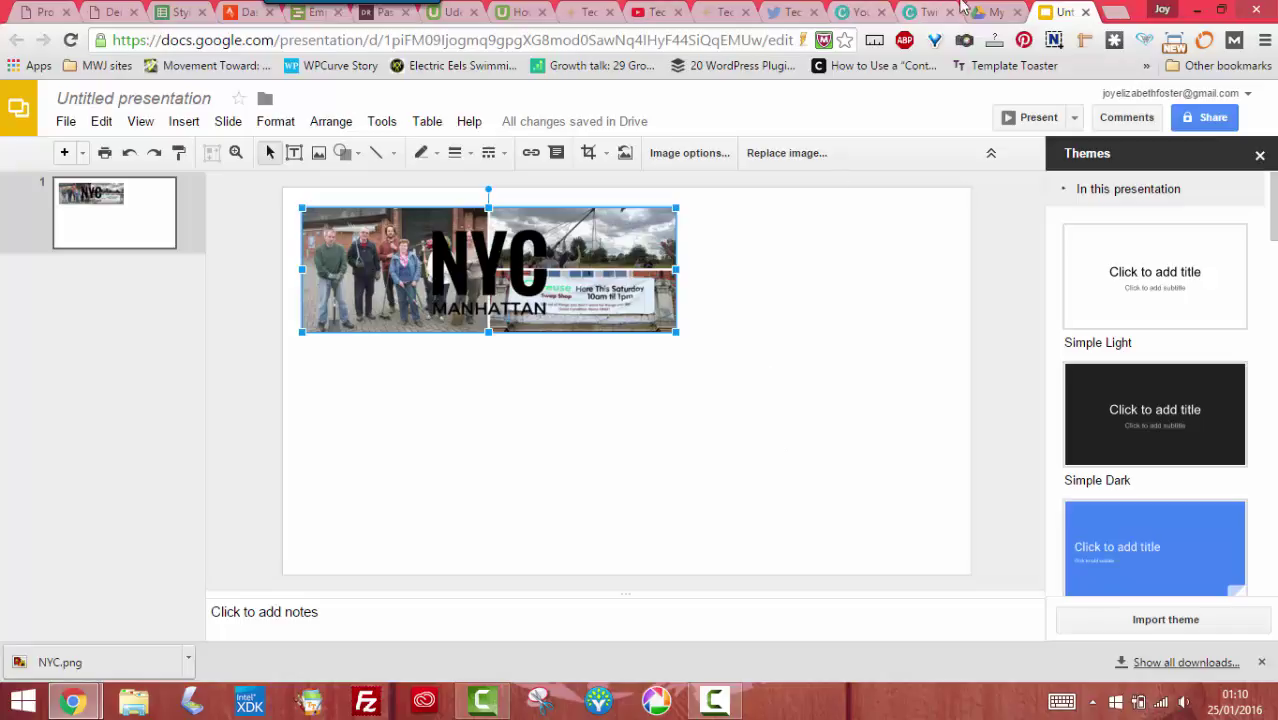
pyautogui.click(925, 14)
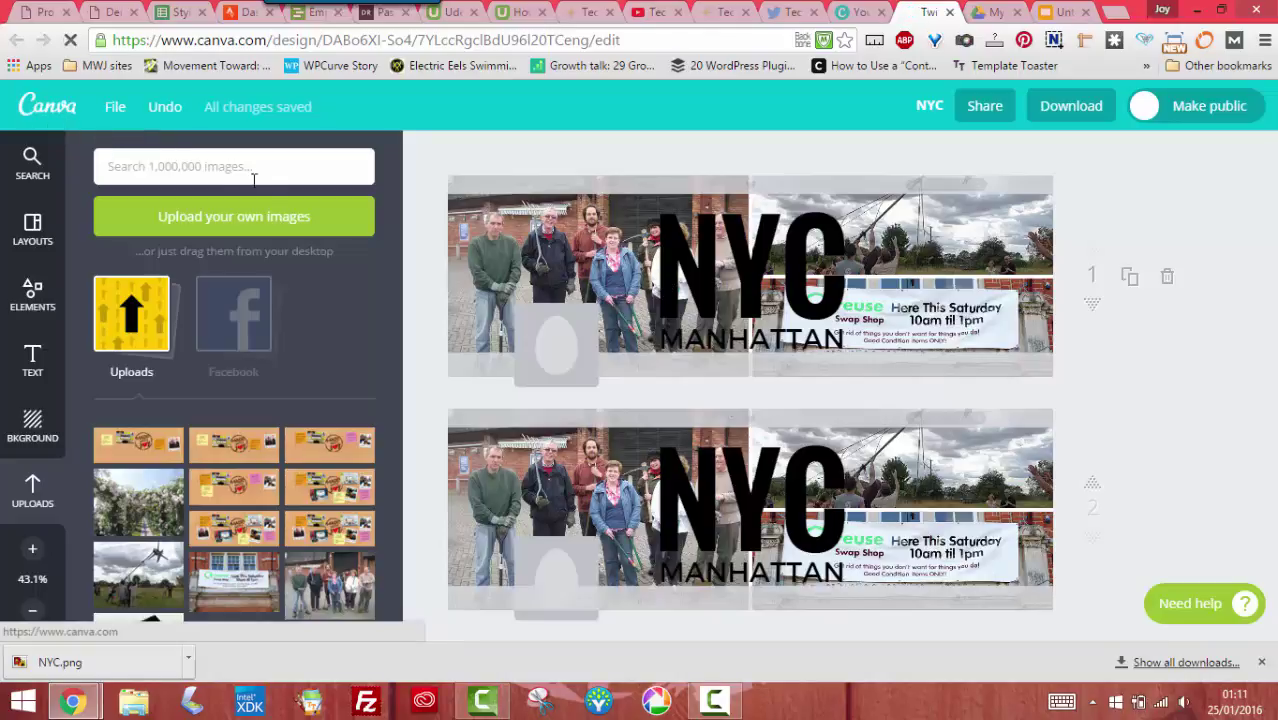
# Start a blank Facebook Post design from the Canva home page and browse its layout templates
pyautogui.click(56, 112)
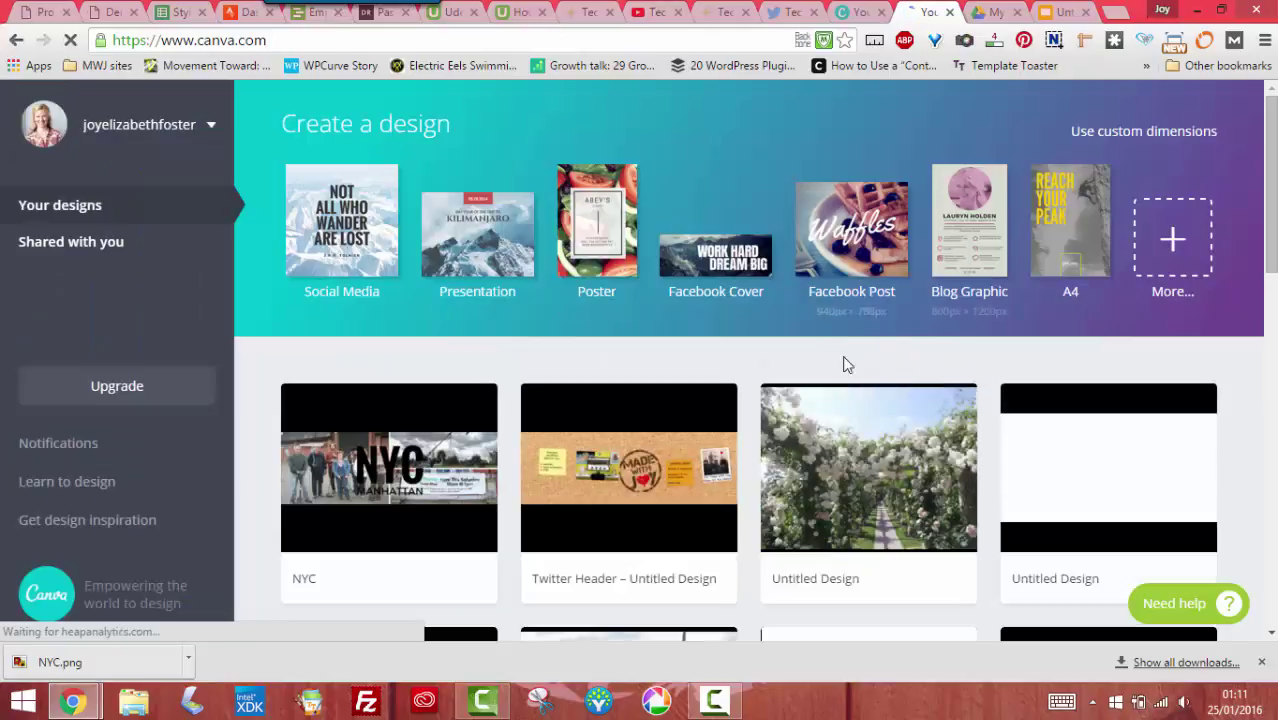
pyautogui.click(838, 247)
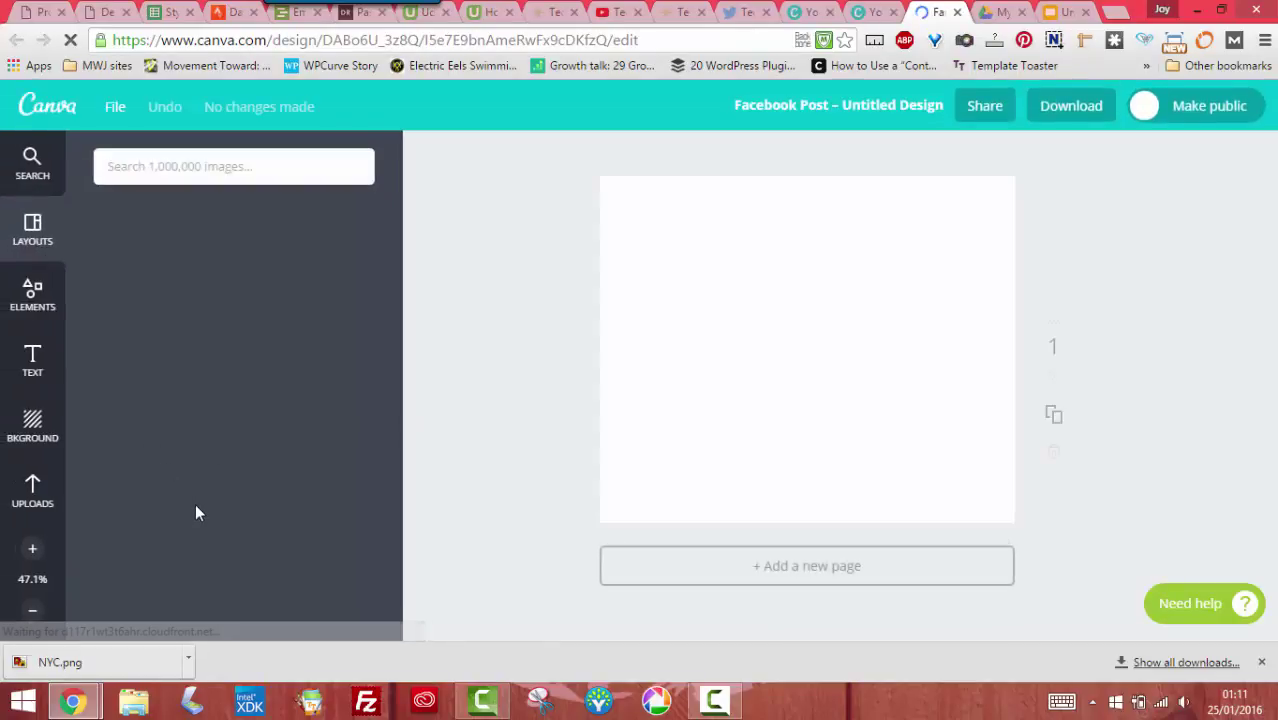
pyautogui.scroll(-15, 365, 458)
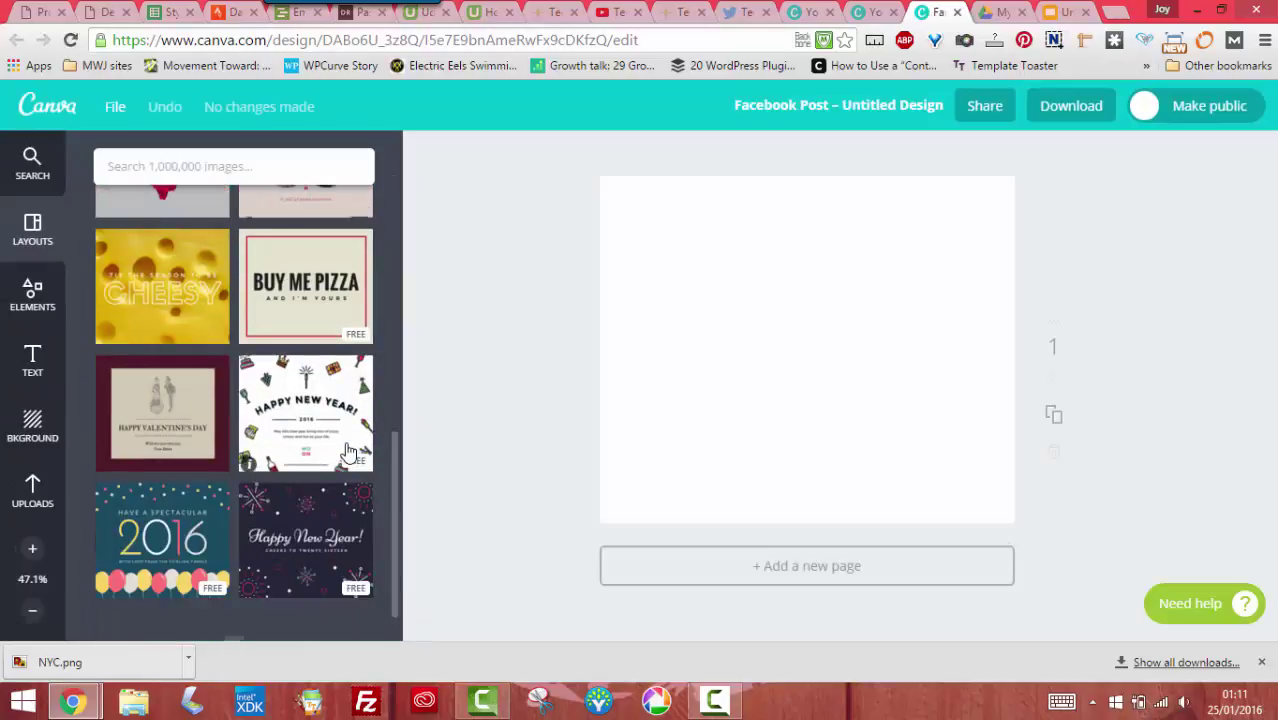
pyautogui.scroll(-8, 348, 453)
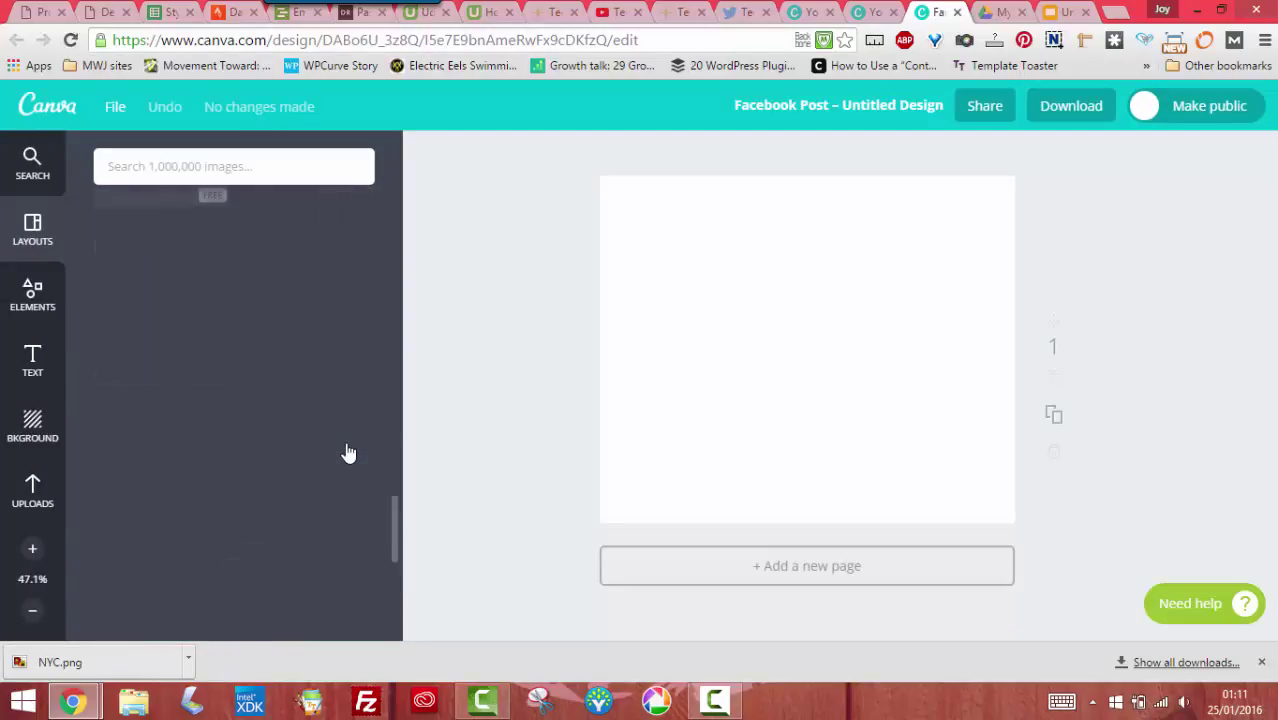
pyautogui.scroll(-5, 348, 453)
pyautogui.scroll(-6, 348, 453)
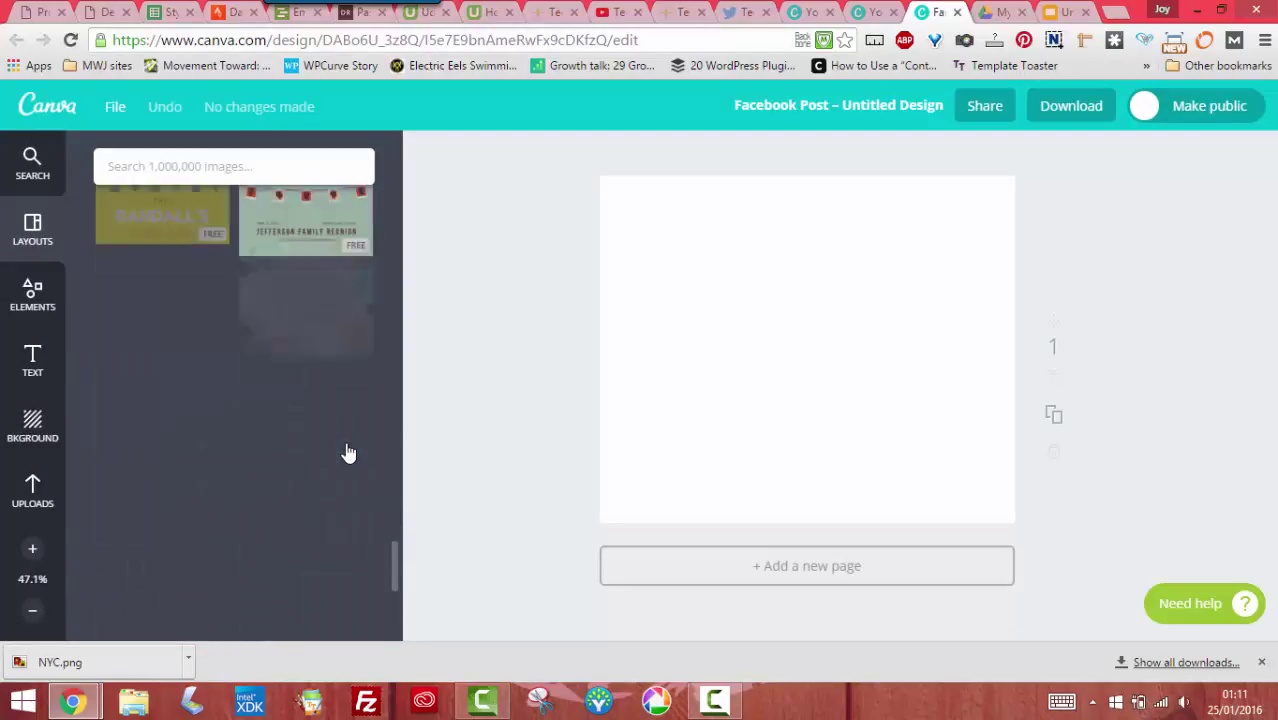
pyautogui.scroll(-6, 348, 453)
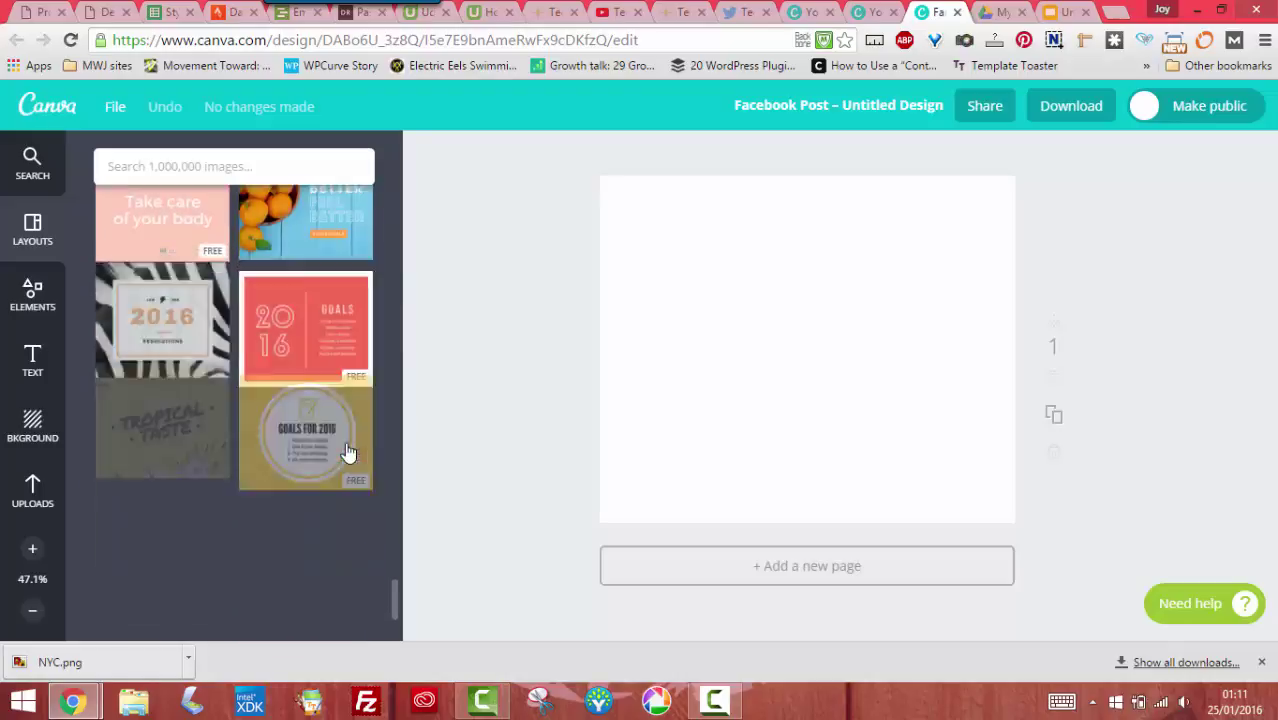
pyautogui.scroll(-8, 341, 445)
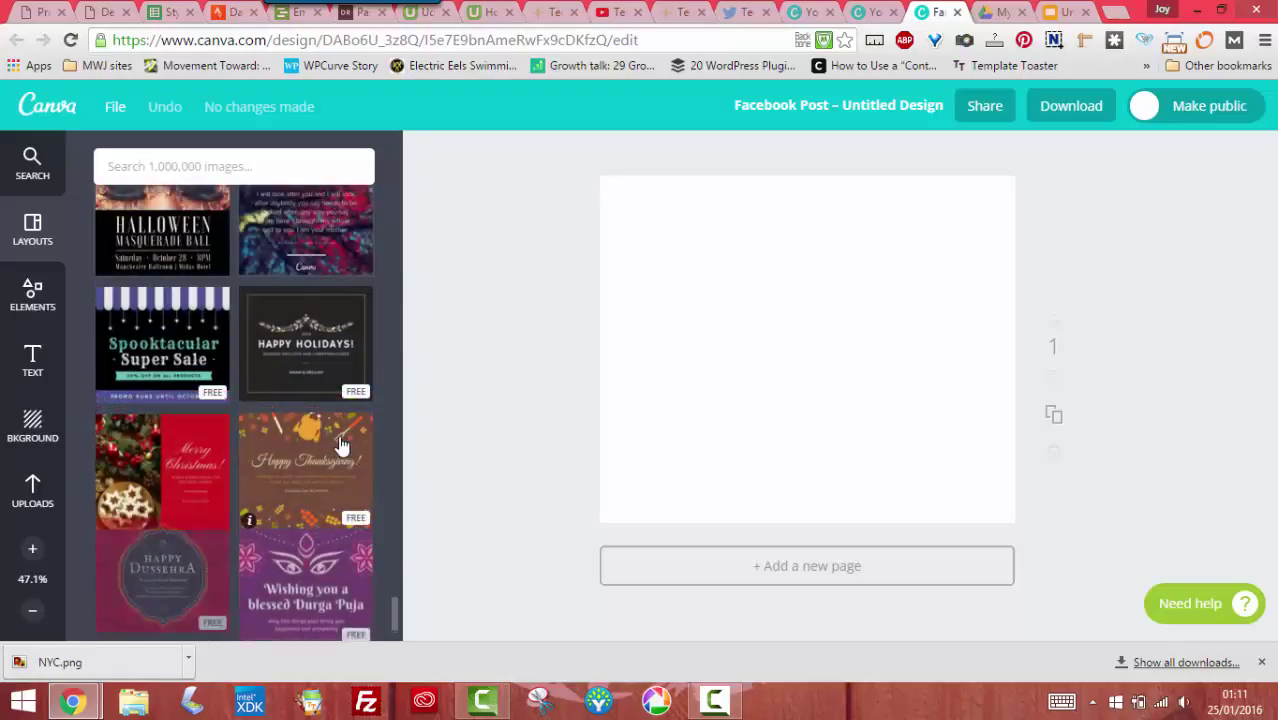
pyautogui.scroll(-8, 315, 420)
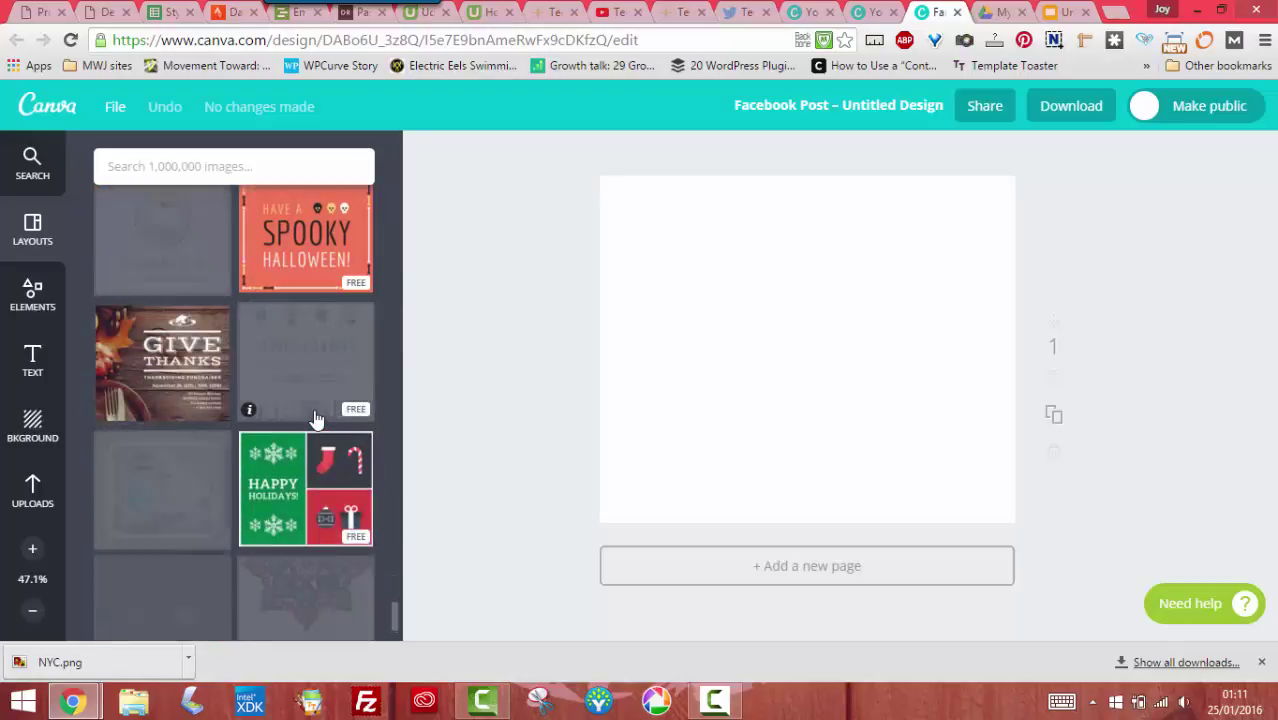
pyautogui.scroll(-8, 315, 420)
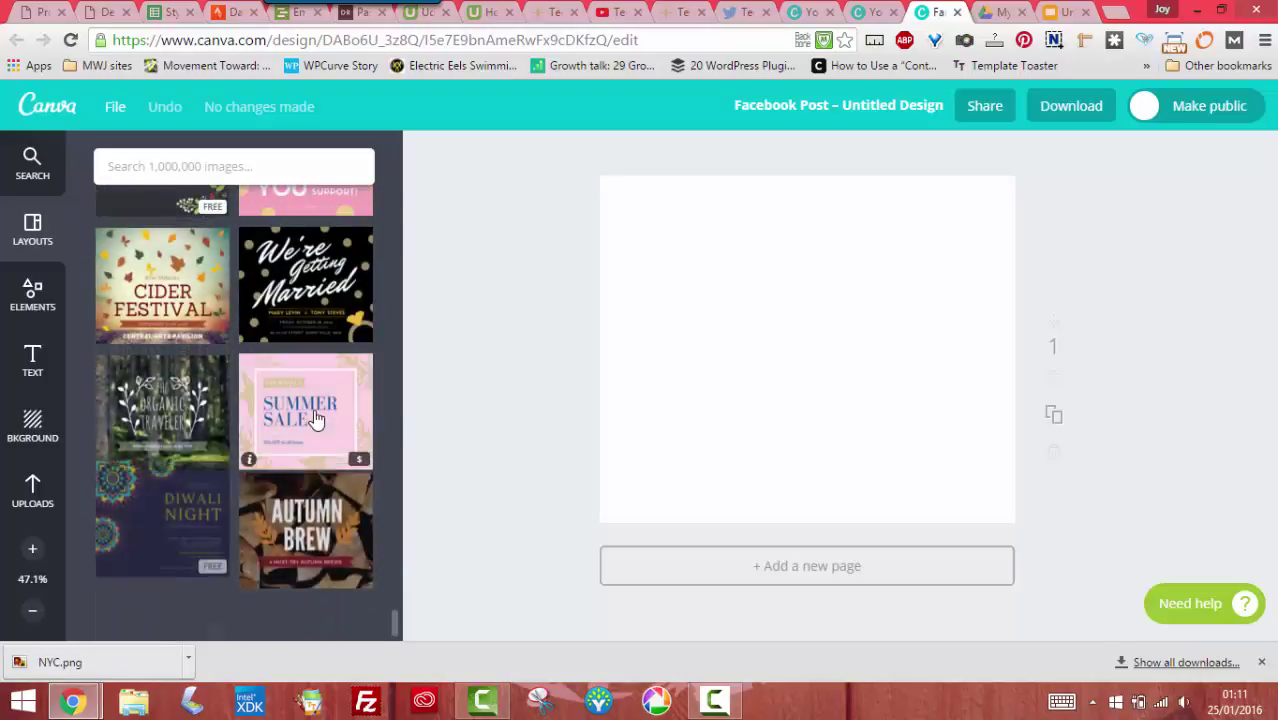
pyautogui.scroll(-8, 313, 417)
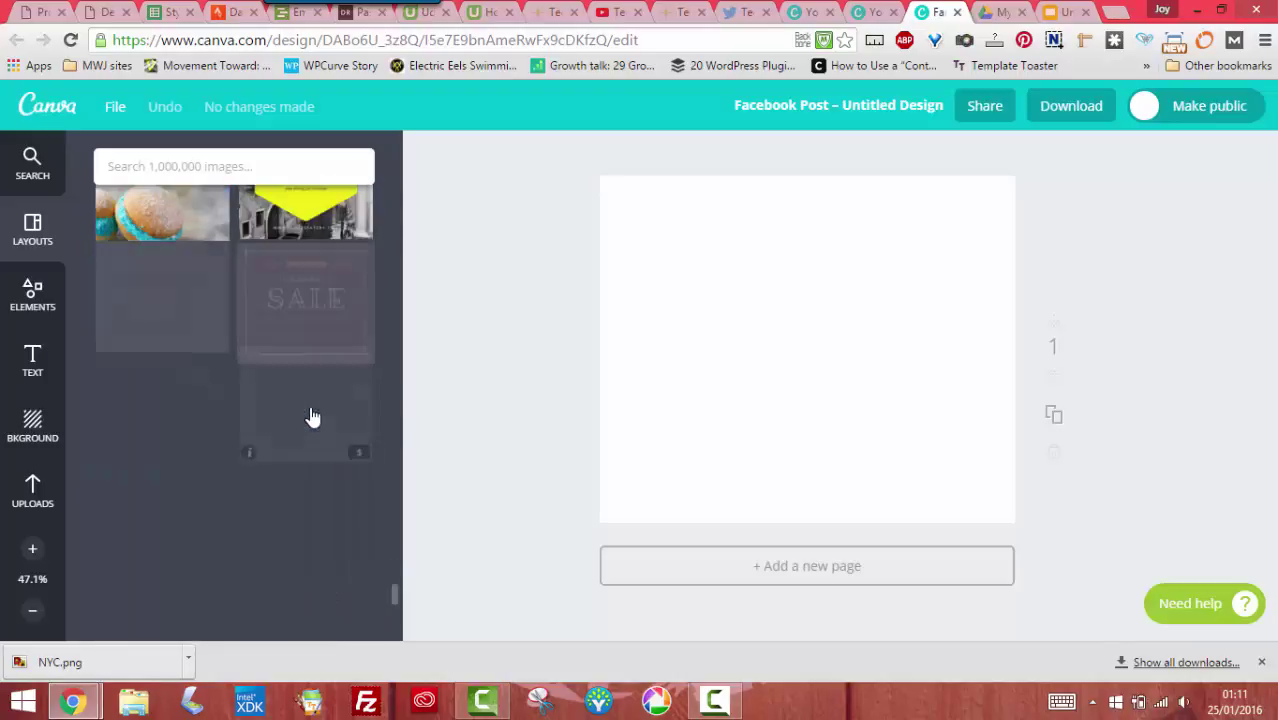
pyautogui.scroll(-8, 313, 417)
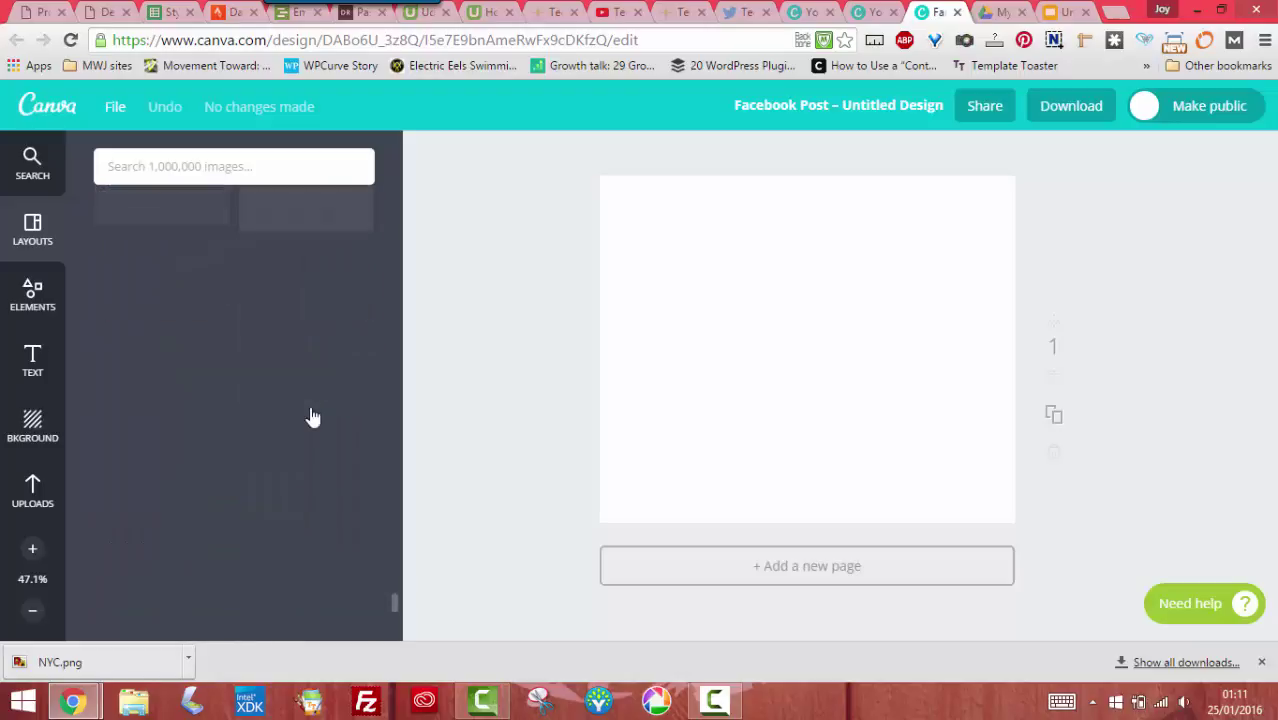
pyautogui.scroll(-8, 313, 412)
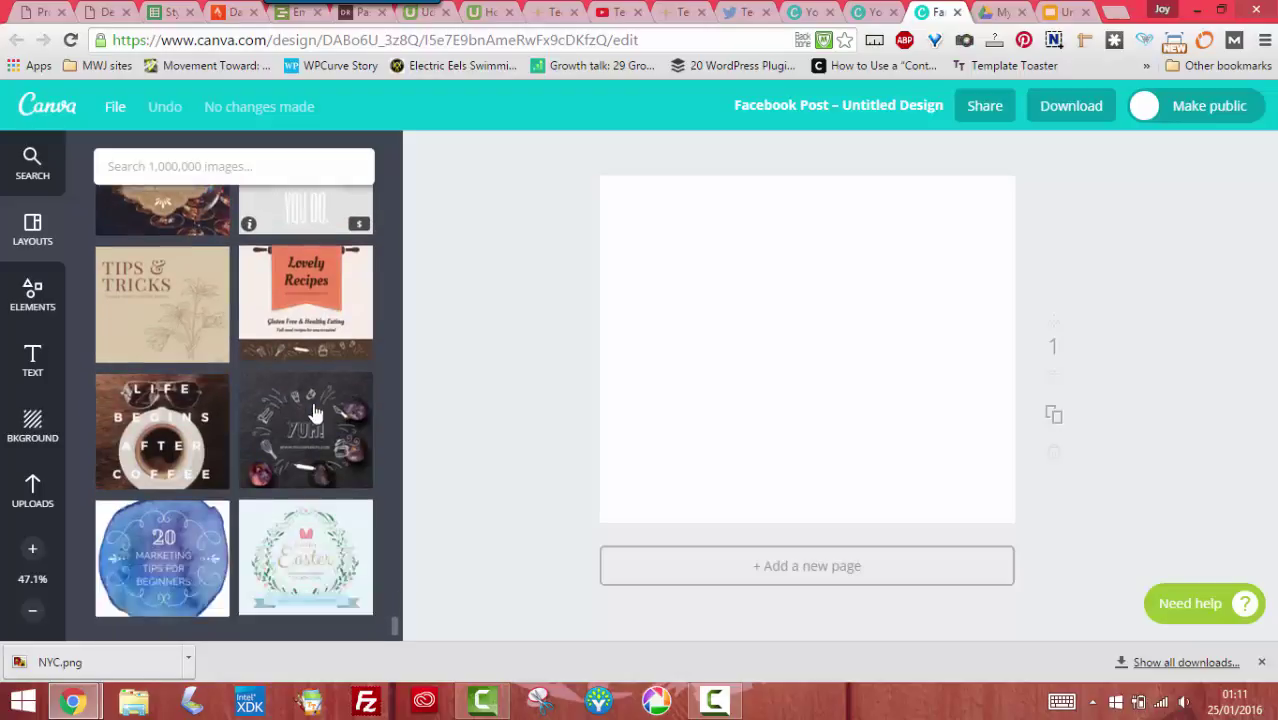
pyautogui.scroll(-8, 313, 412)
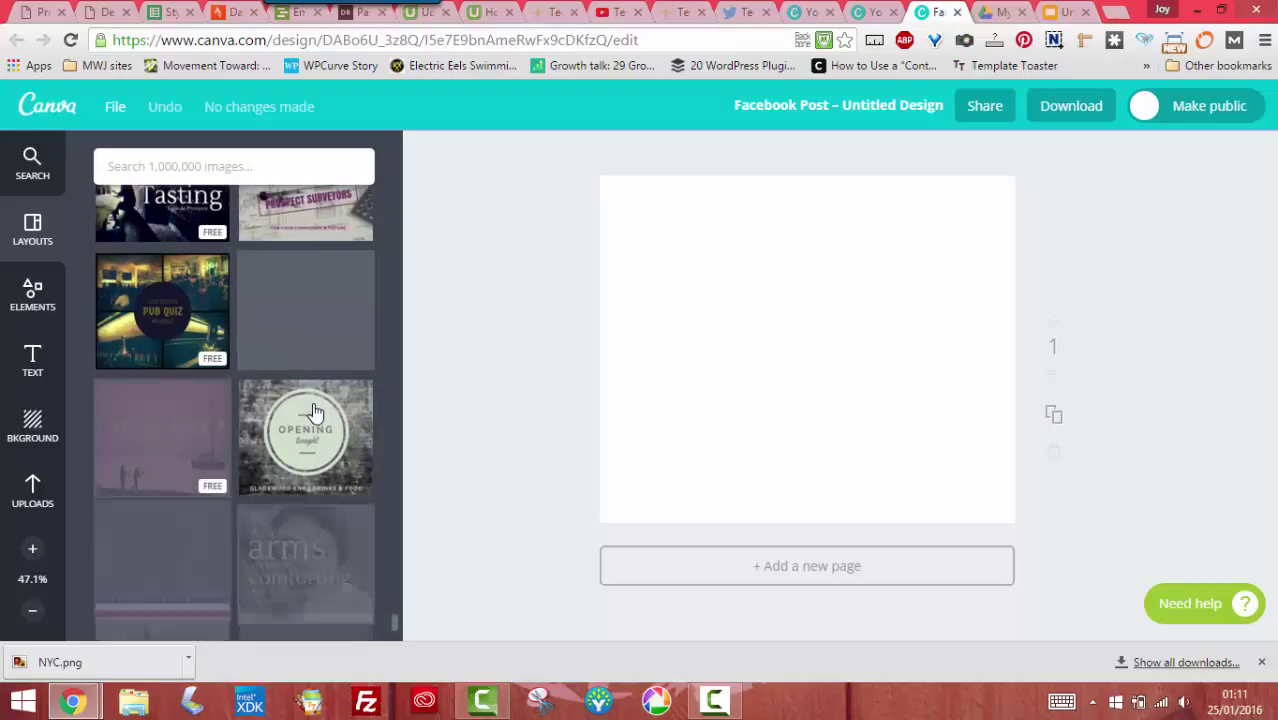
pyautogui.scroll(-5, 313, 412)
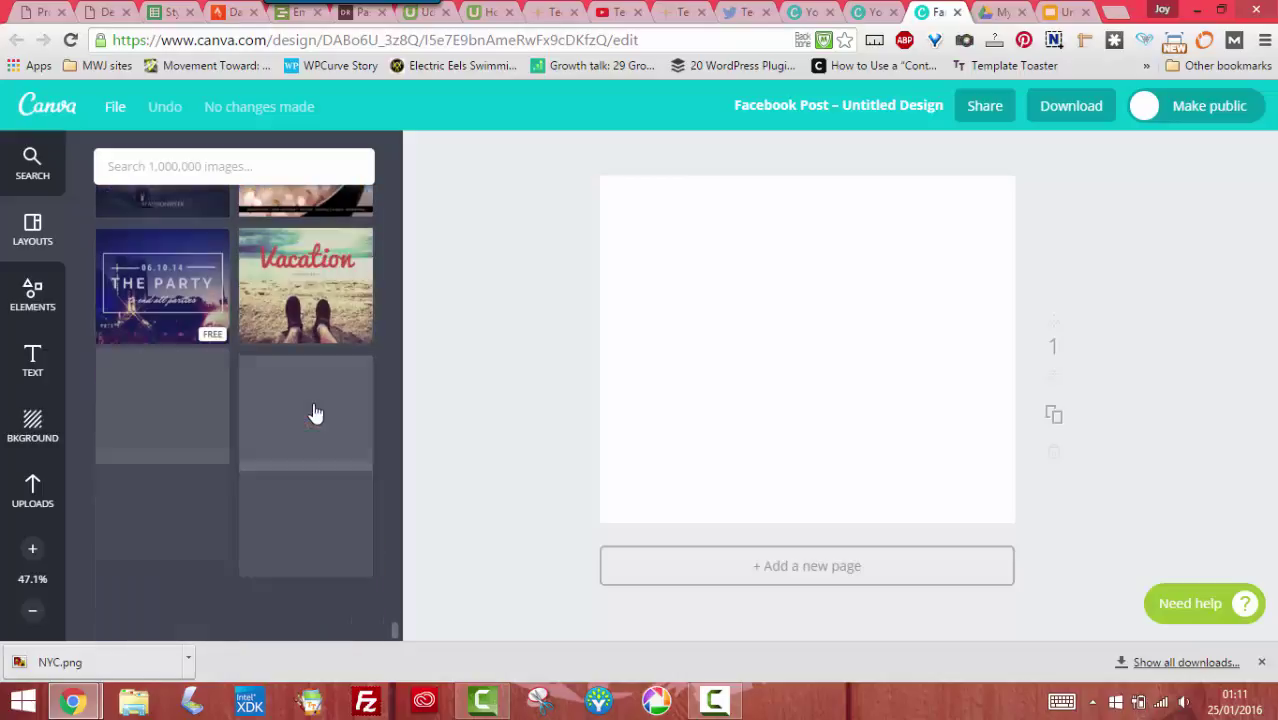
pyautogui.scroll(-6, 313, 412)
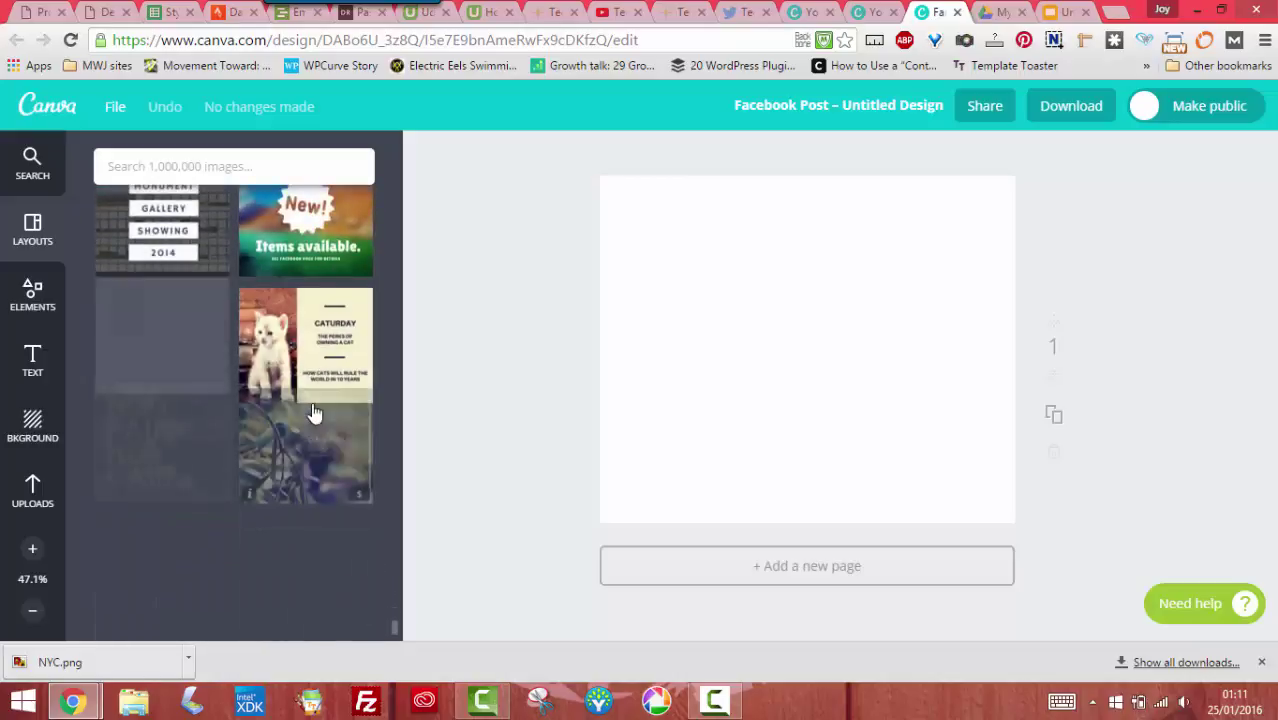
pyautogui.scroll(-6, 313, 412)
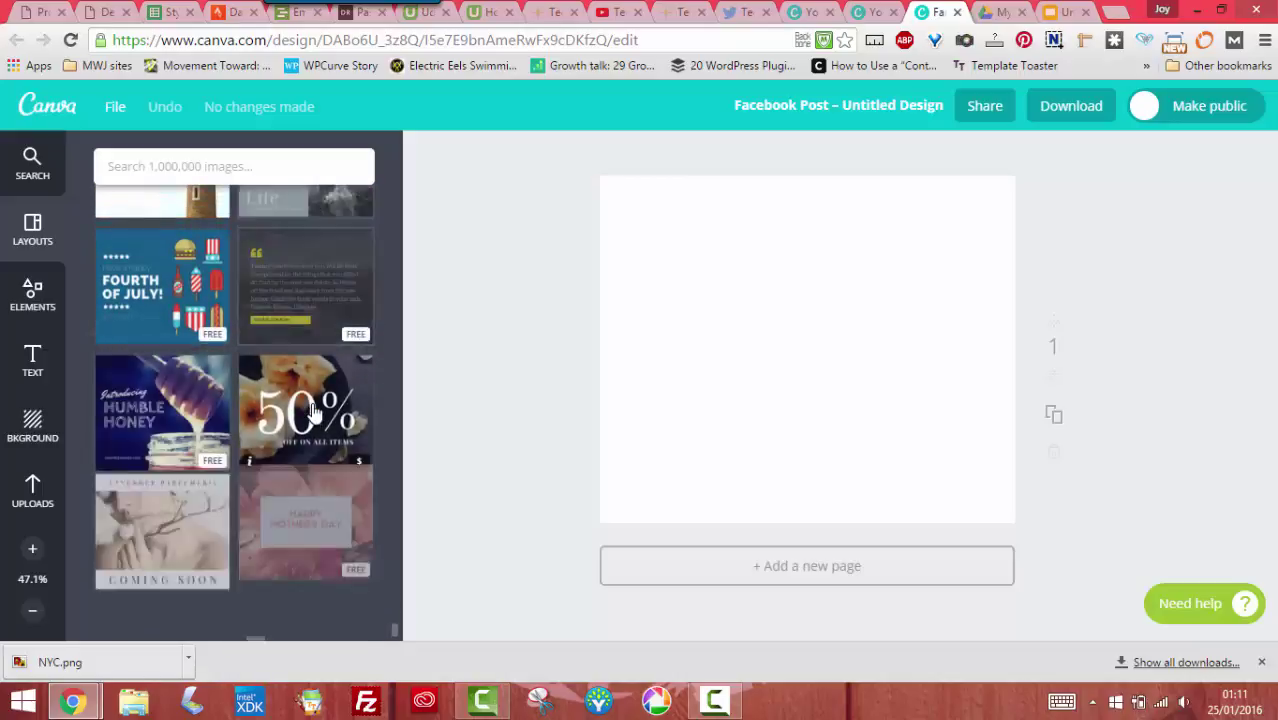
pyautogui.scroll(-6, 313, 412)
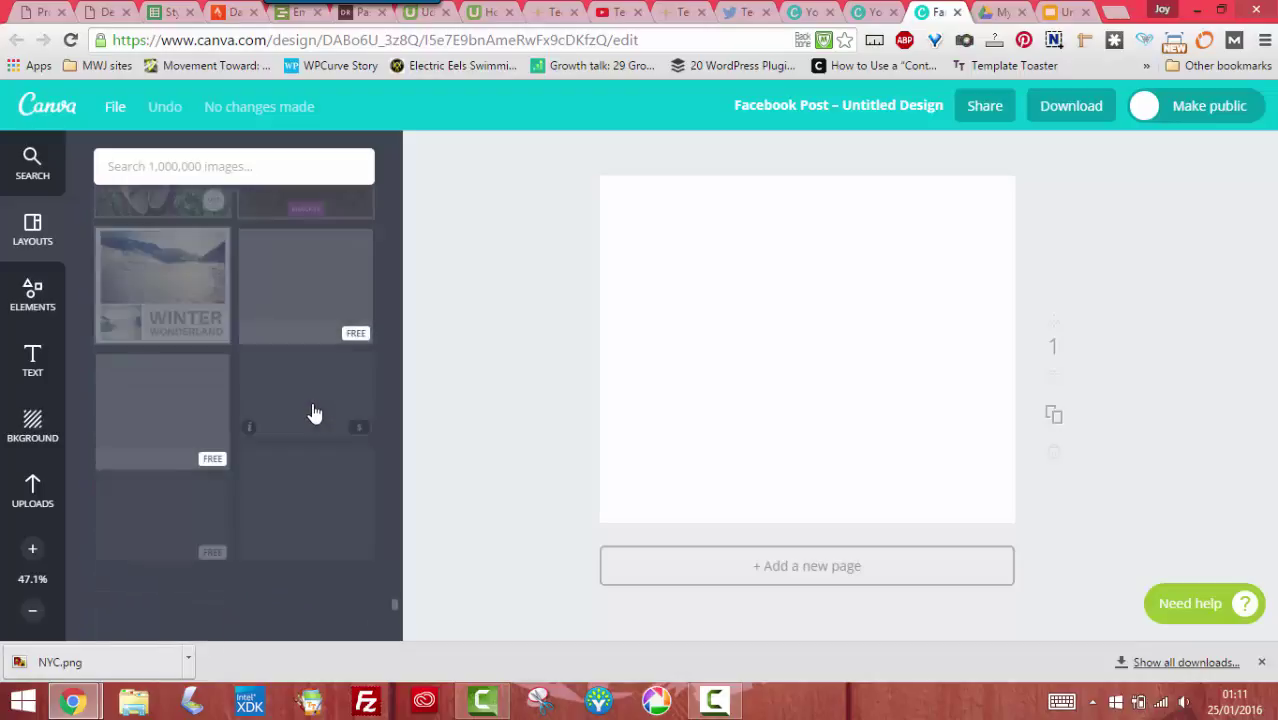
pyautogui.scroll(-6, 313, 412)
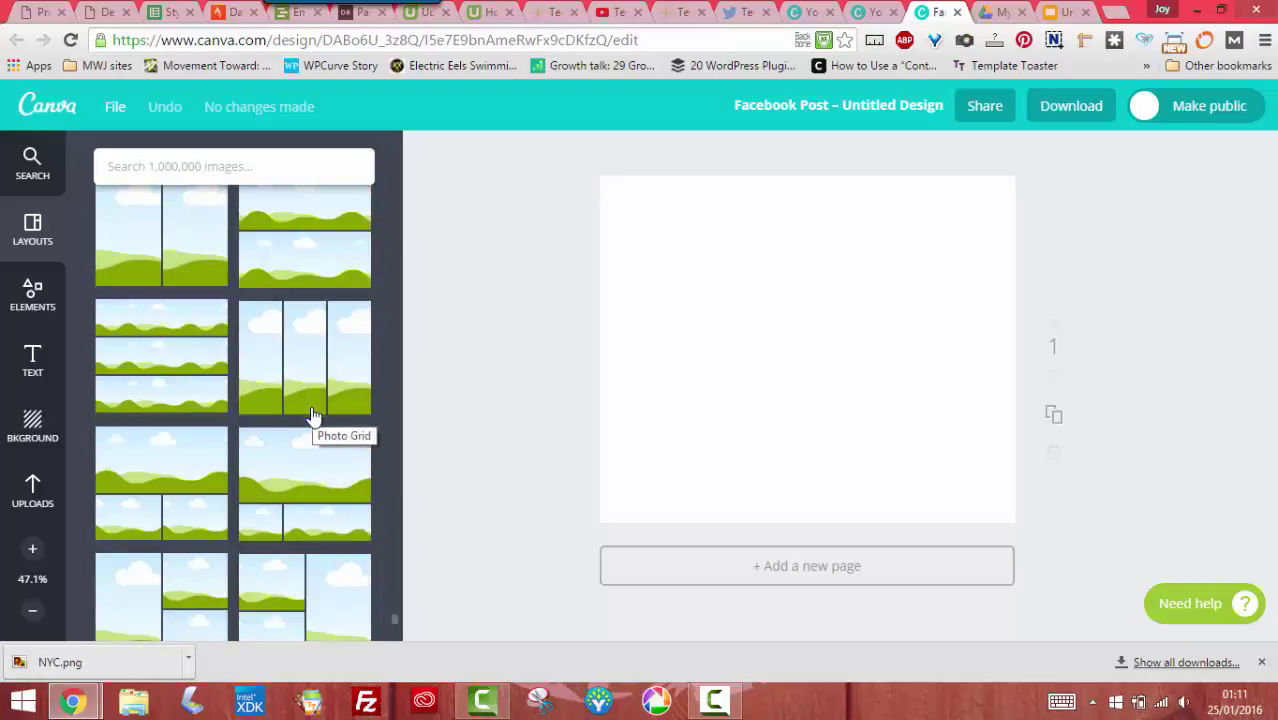
# Apply a three-photo grid filled with the group photo, Here This Saturday banner and turbine photo
pyautogui.click(166, 475)
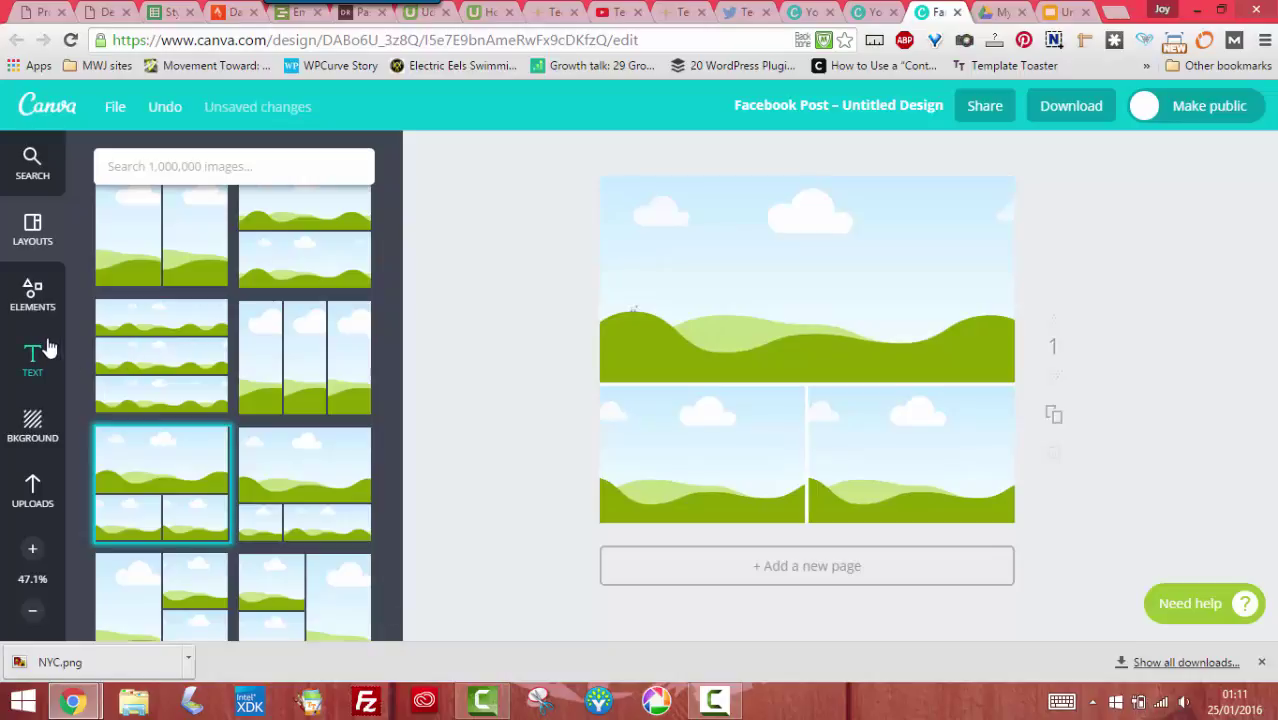
pyautogui.click(38, 498)
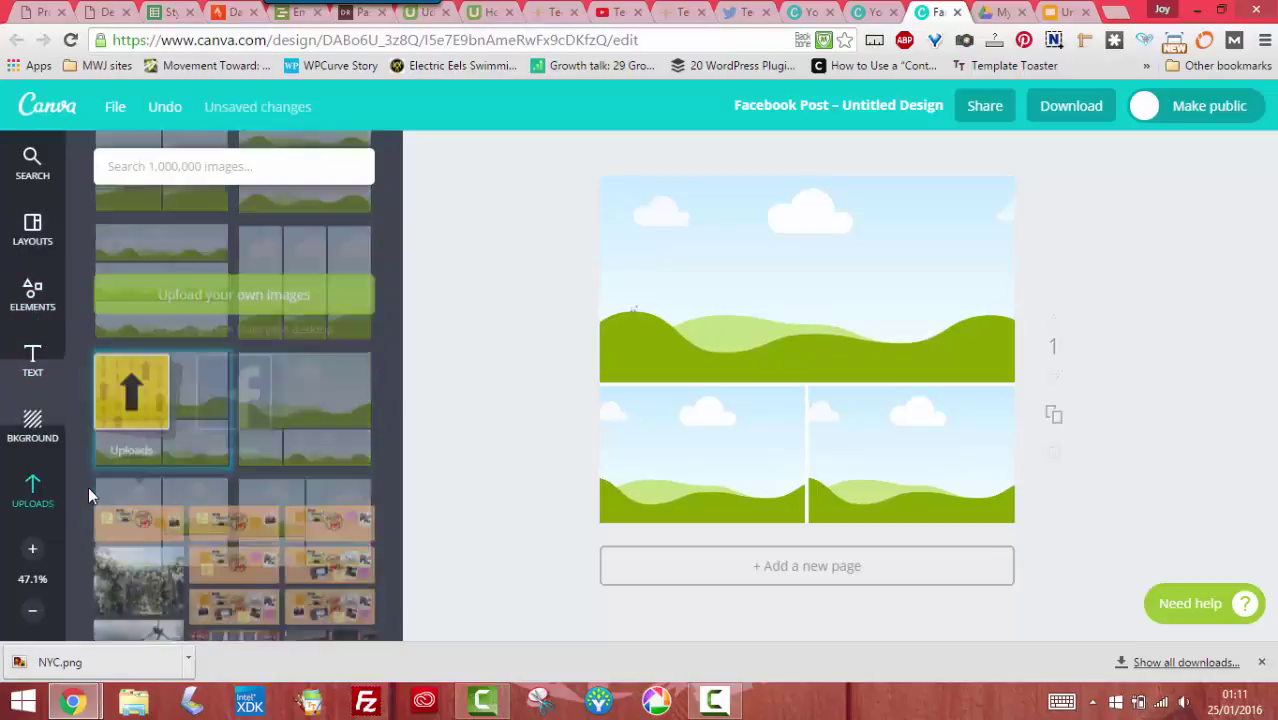
pyautogui.scroll(-1, 162, 492)
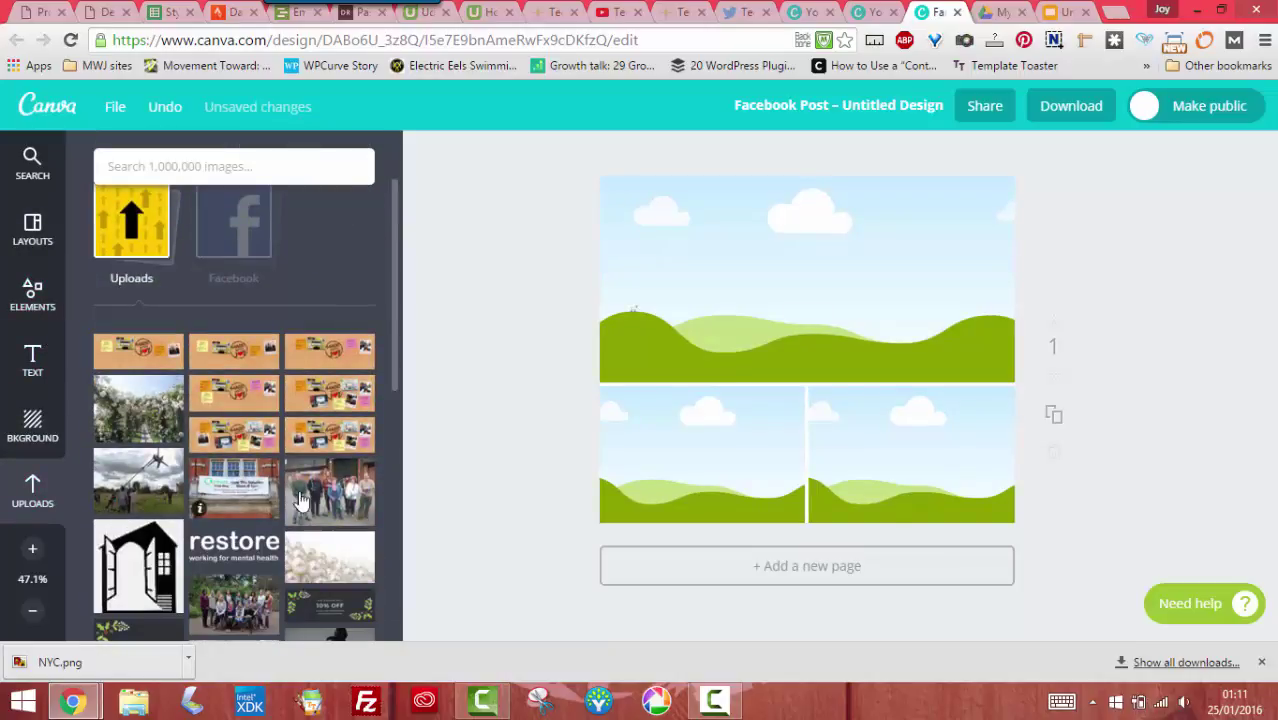
pyautogui.moveTo(305, 500); pyautogui.dragTo(760, 280)
pyautogui.moveTo(232, 488); pyautogui.dragTo(762, 451)
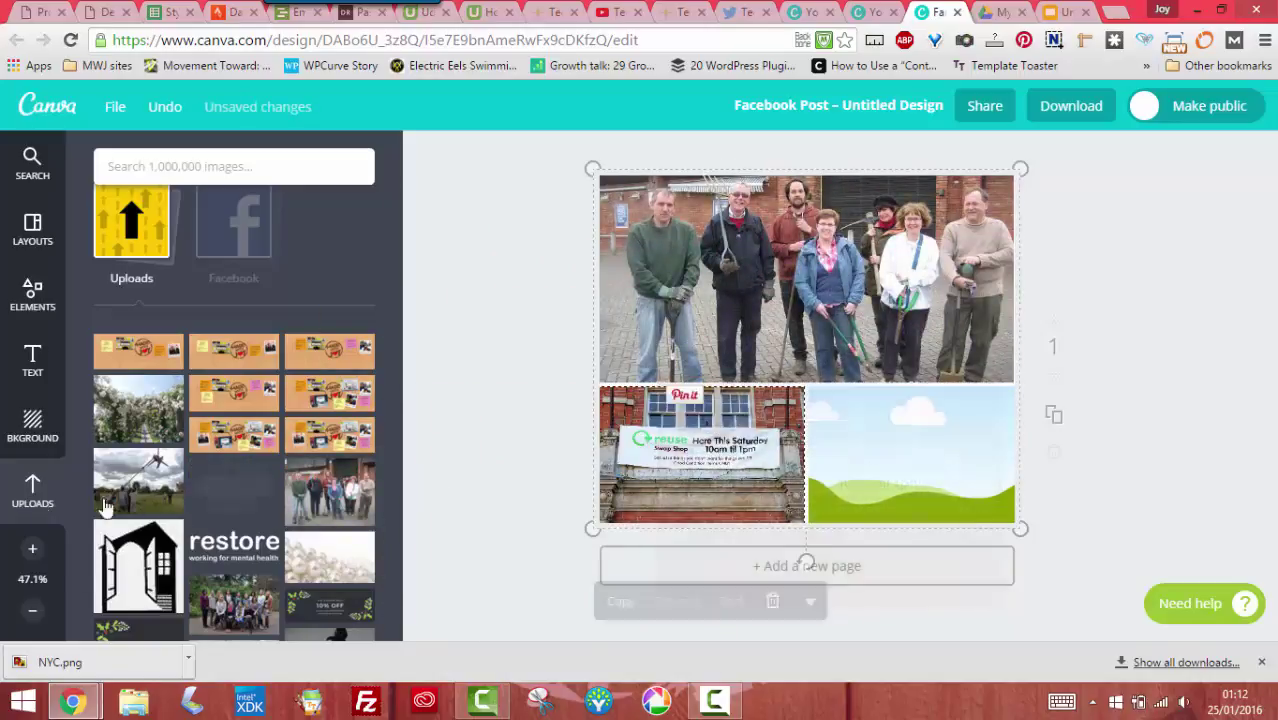
pyautogui.moveTo(138, 480); pyautogui.dragTo(861, 443)
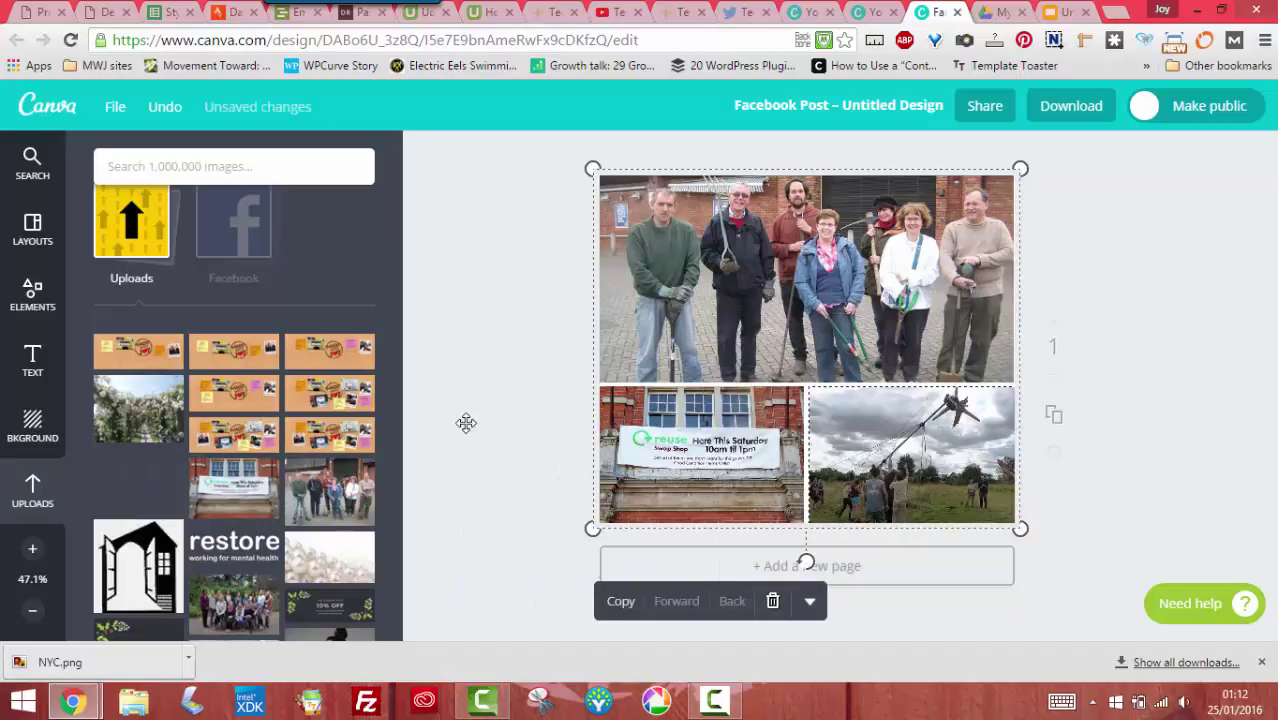
# Move through the Elements and Layouts panels to bring up the Text templates
pyautogui.click(40, 300)
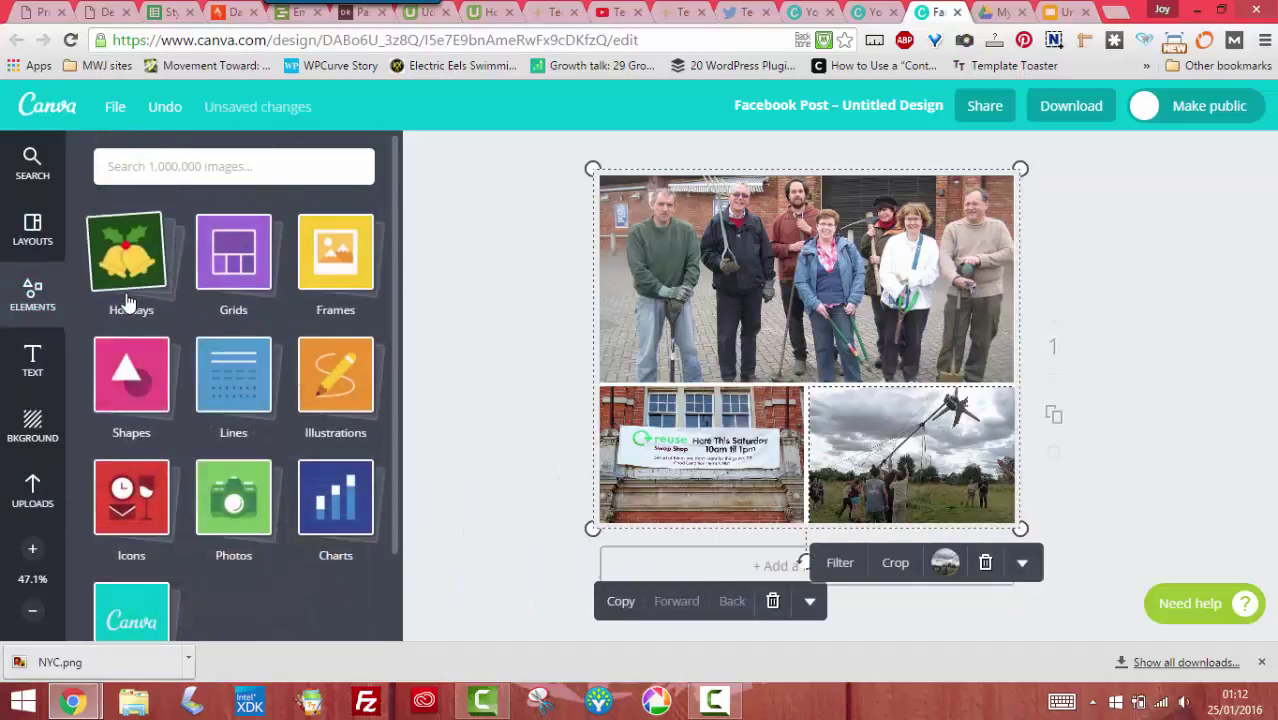
pyautogui.click(36, 247)
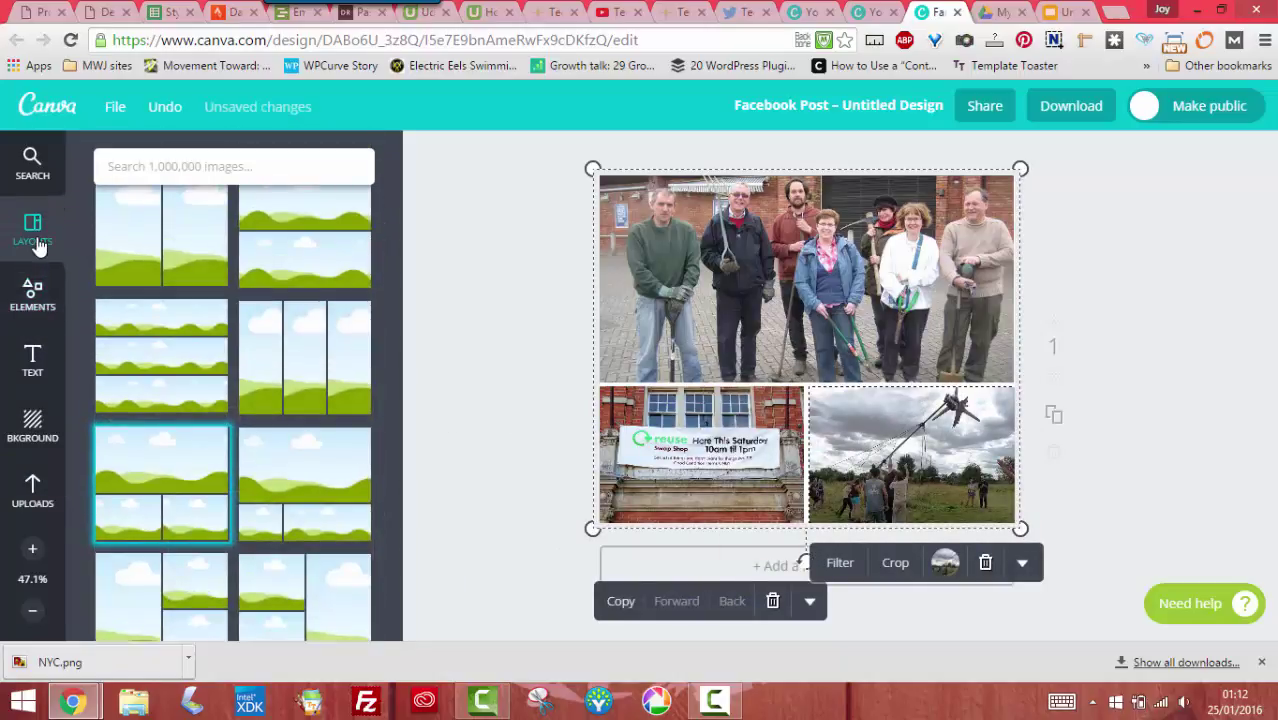
pyautogui.click(32, 360)
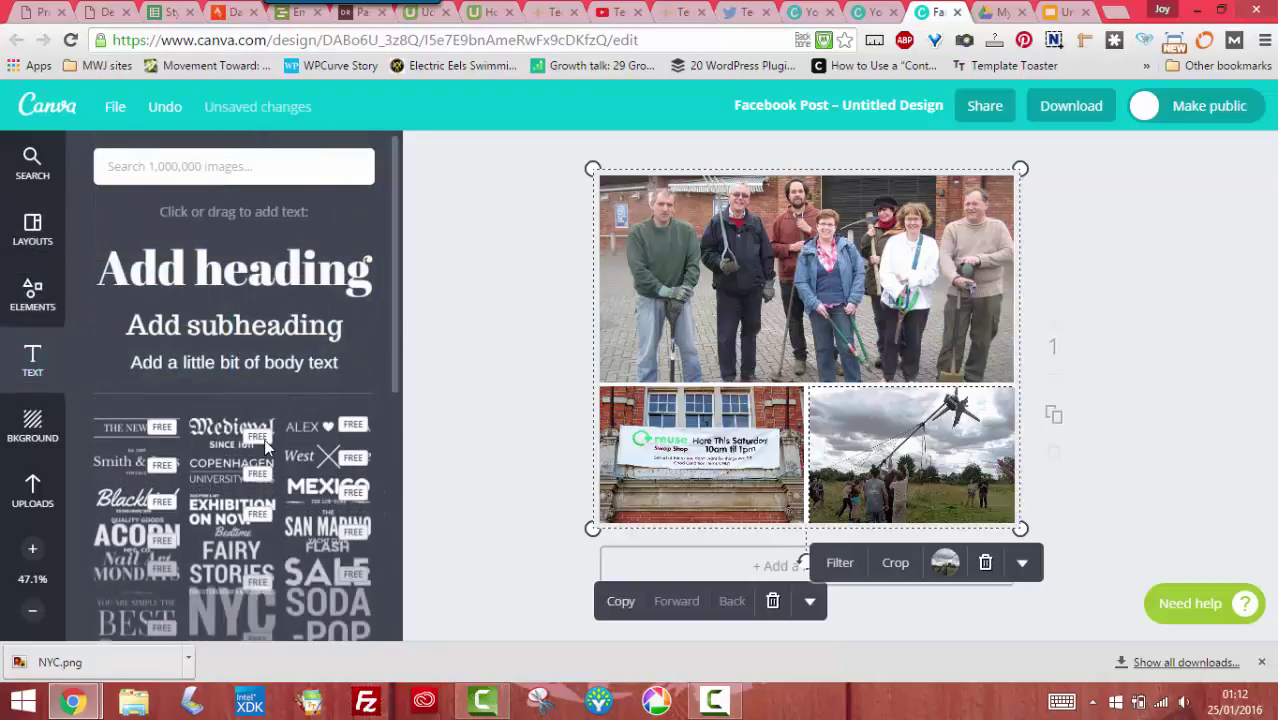
# Add the black NYC Manhattan text template across the photo grid, then open Download options
pyautogui.scroll(-4, 275, 460)
pyautogui.click(281, 467)
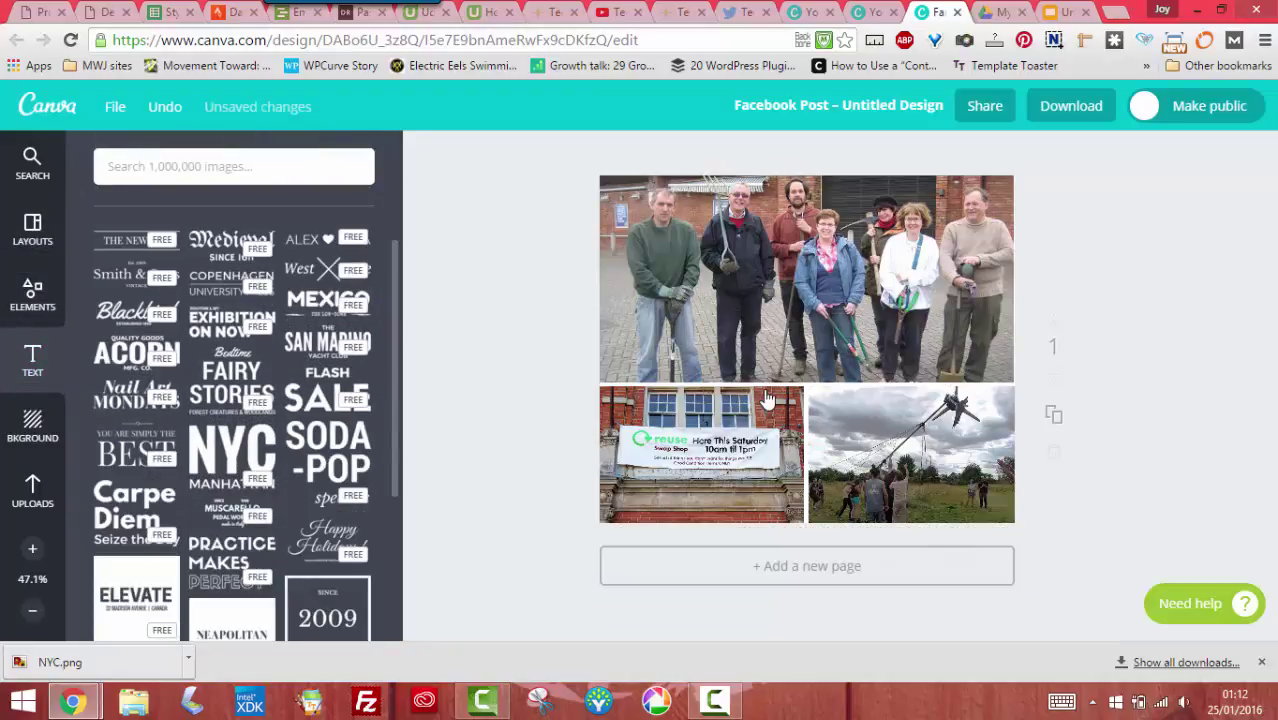
pyautogui.click(1214, 380)
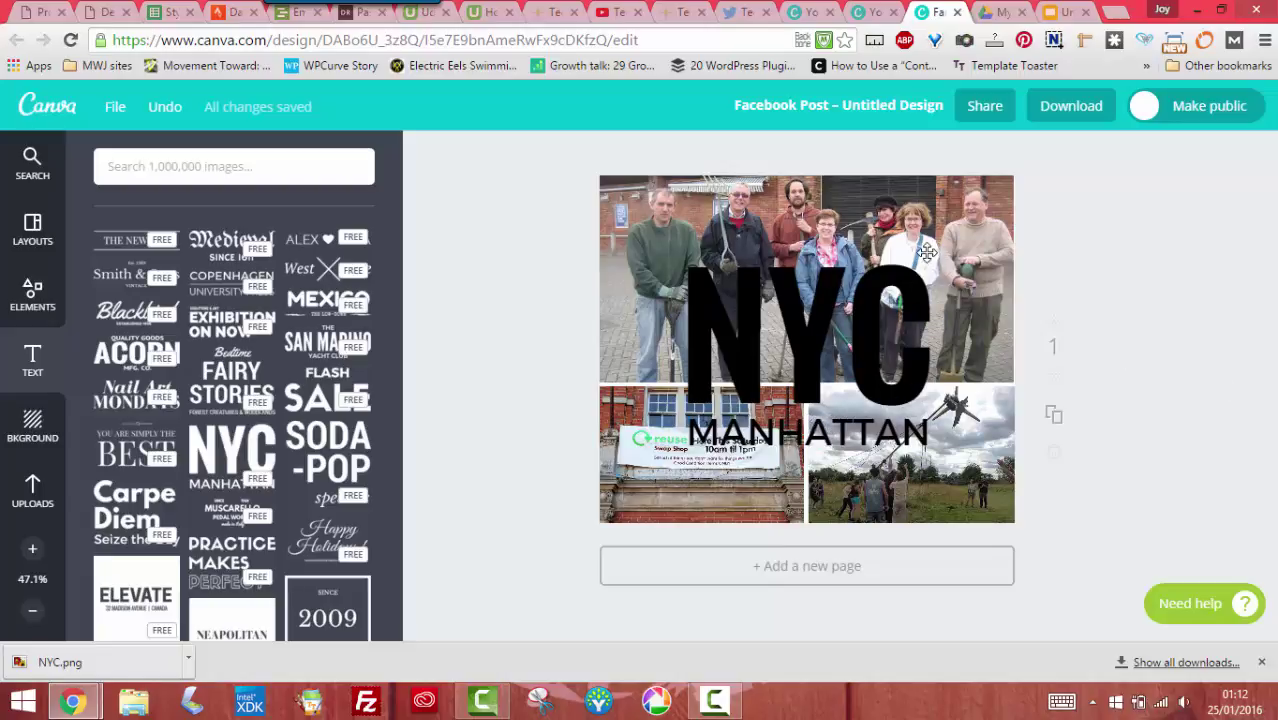
pyautogui.click(1075, 118)
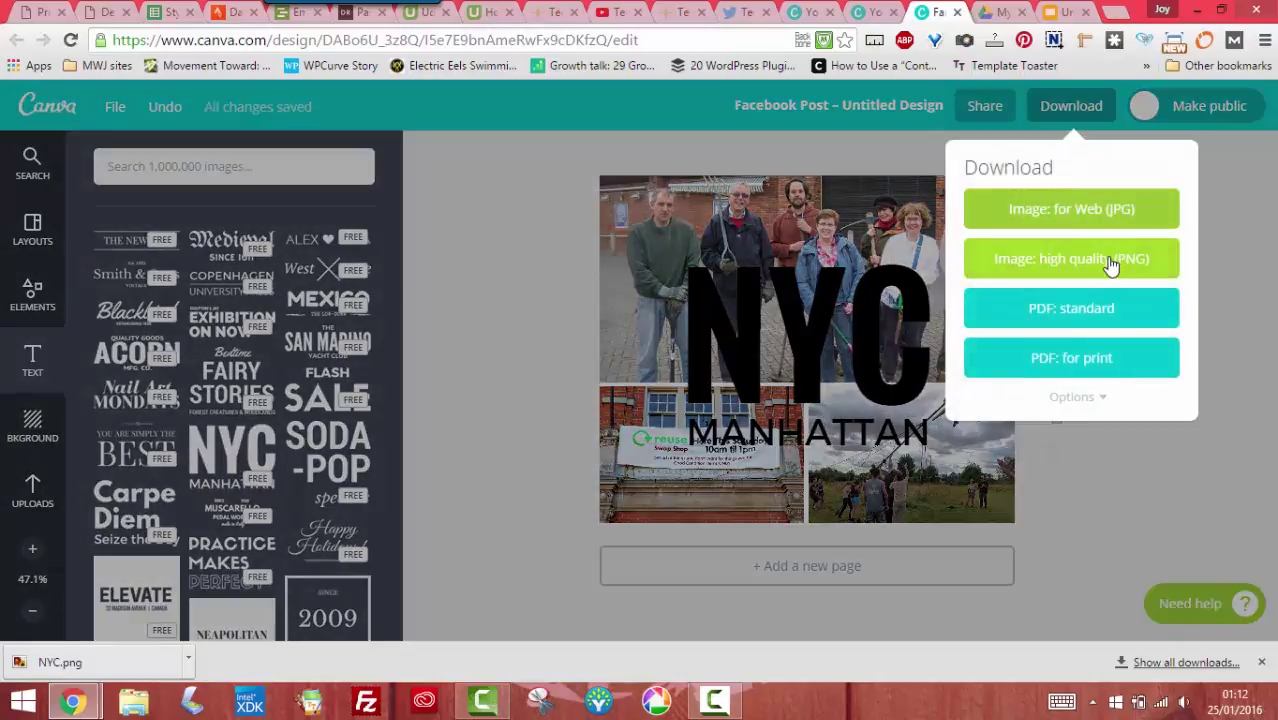
# Download the Facebook Post as a high-quality PNG saved as NYC2.png
pyautogui.click(1114, 263)
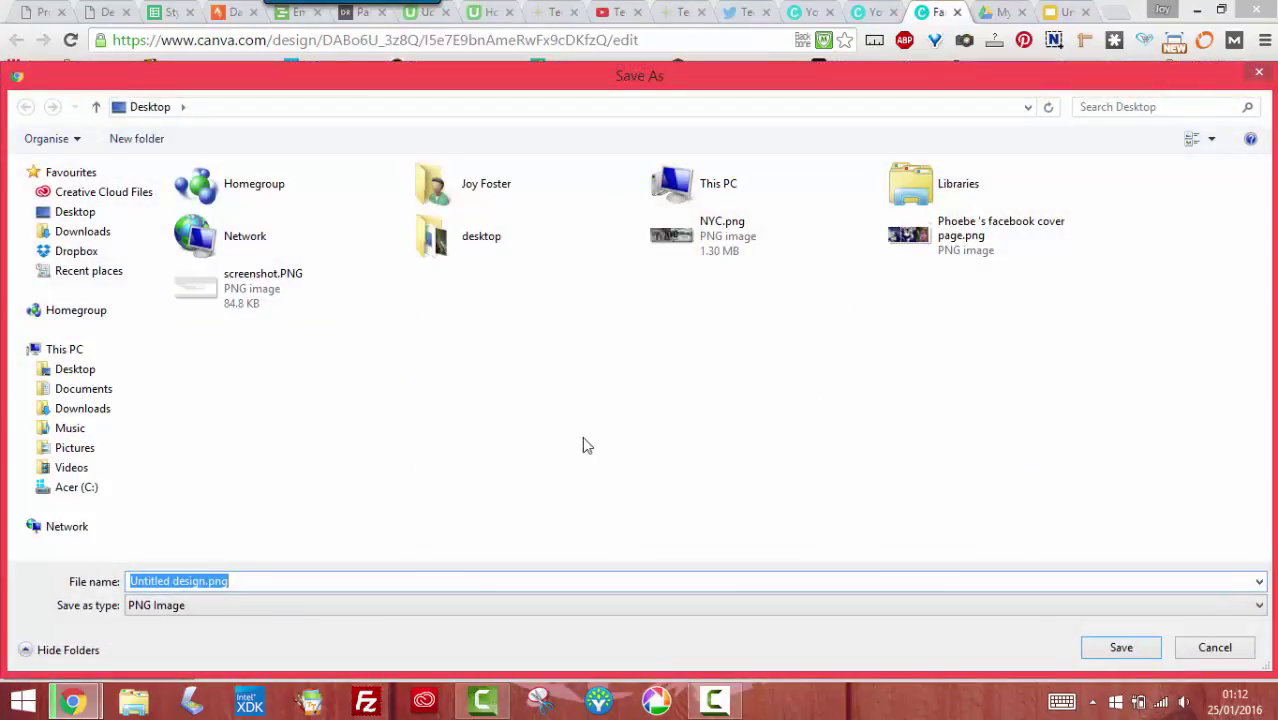
pyautogui.click(738, 236)
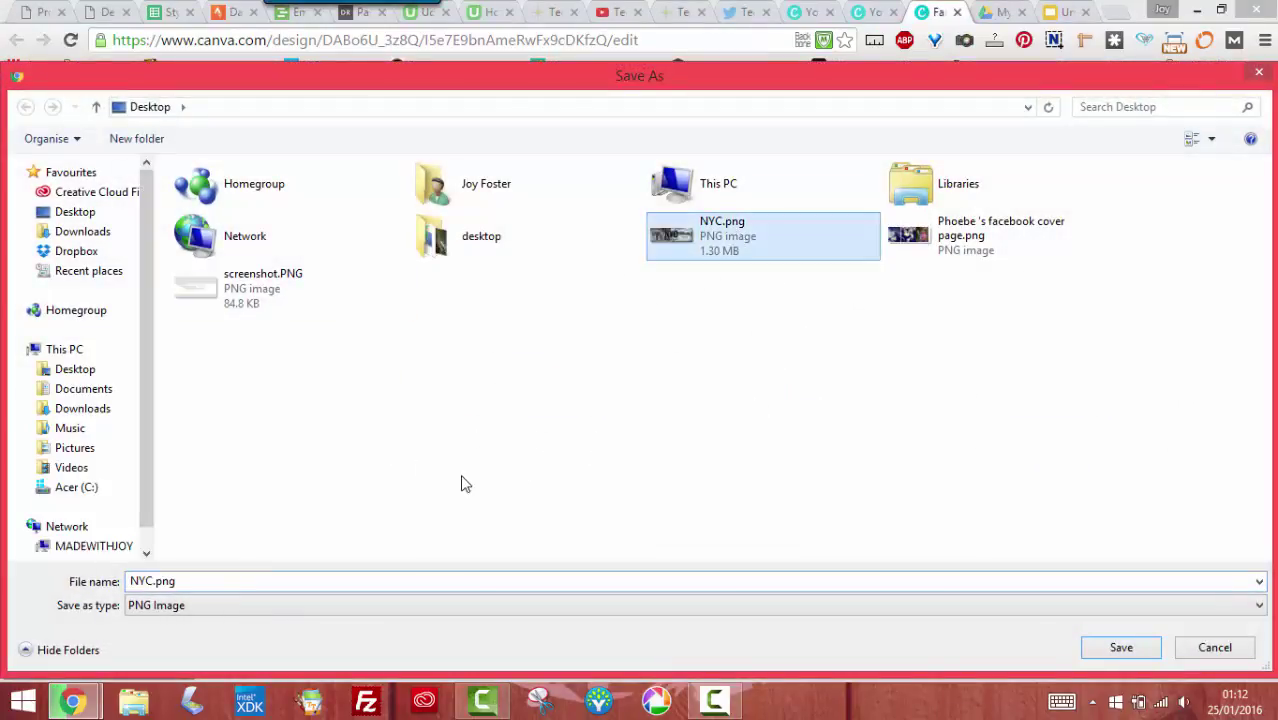
pyautogui.doubleClick(153, 582)
pyautogui.click(153, 582)
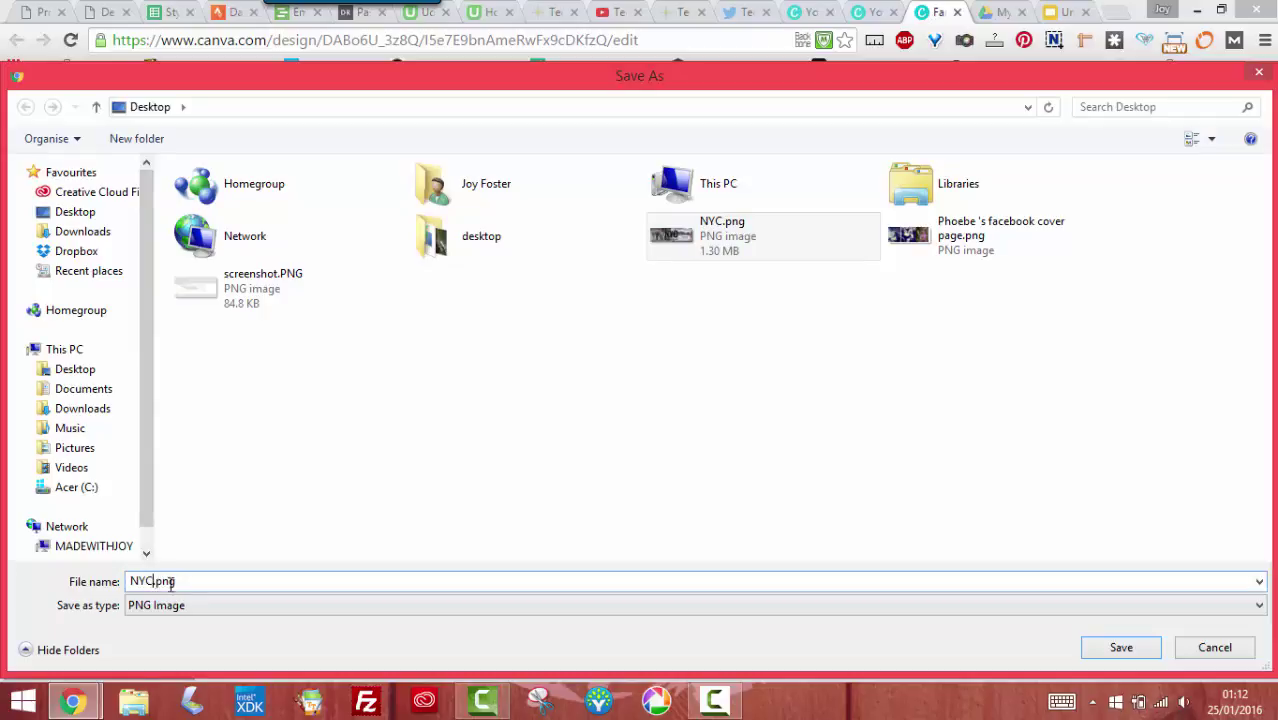
pyautogui.write('2')
pyautogui.press('Return')
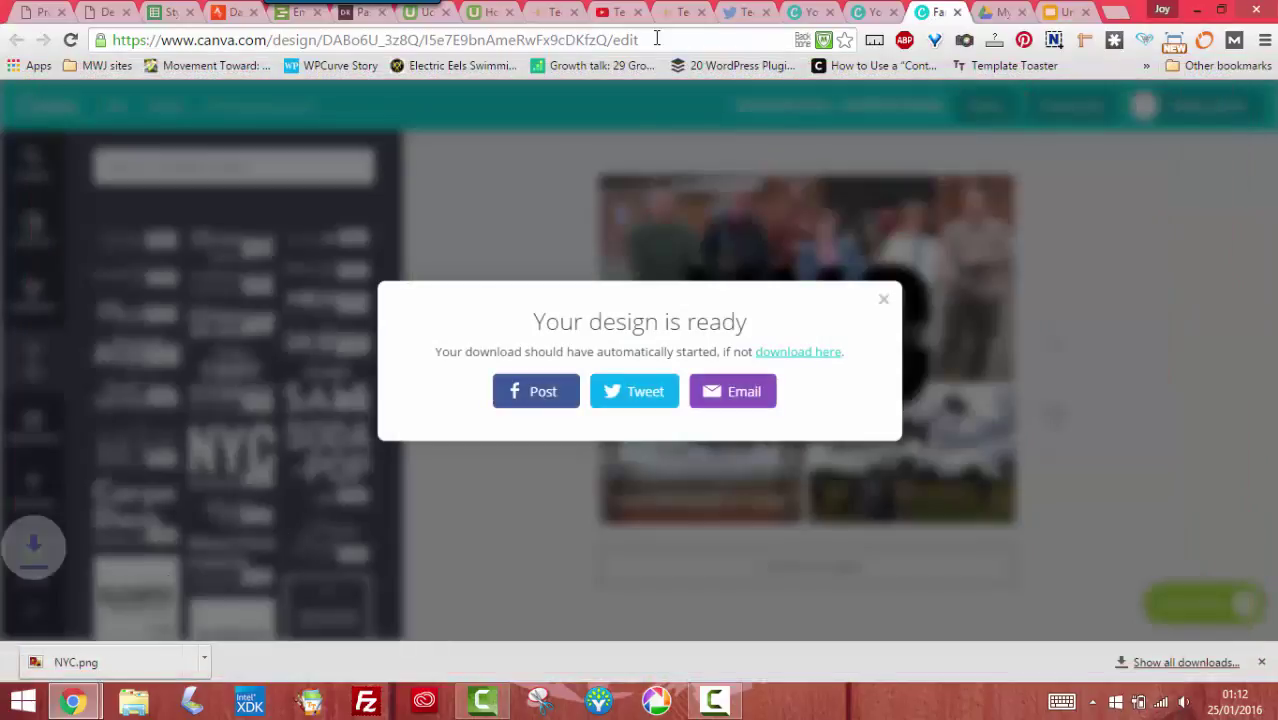
# Insert NYC2.png into the slide, shrink it, and place it at the lower right
pyautogui.click(1062, 12)
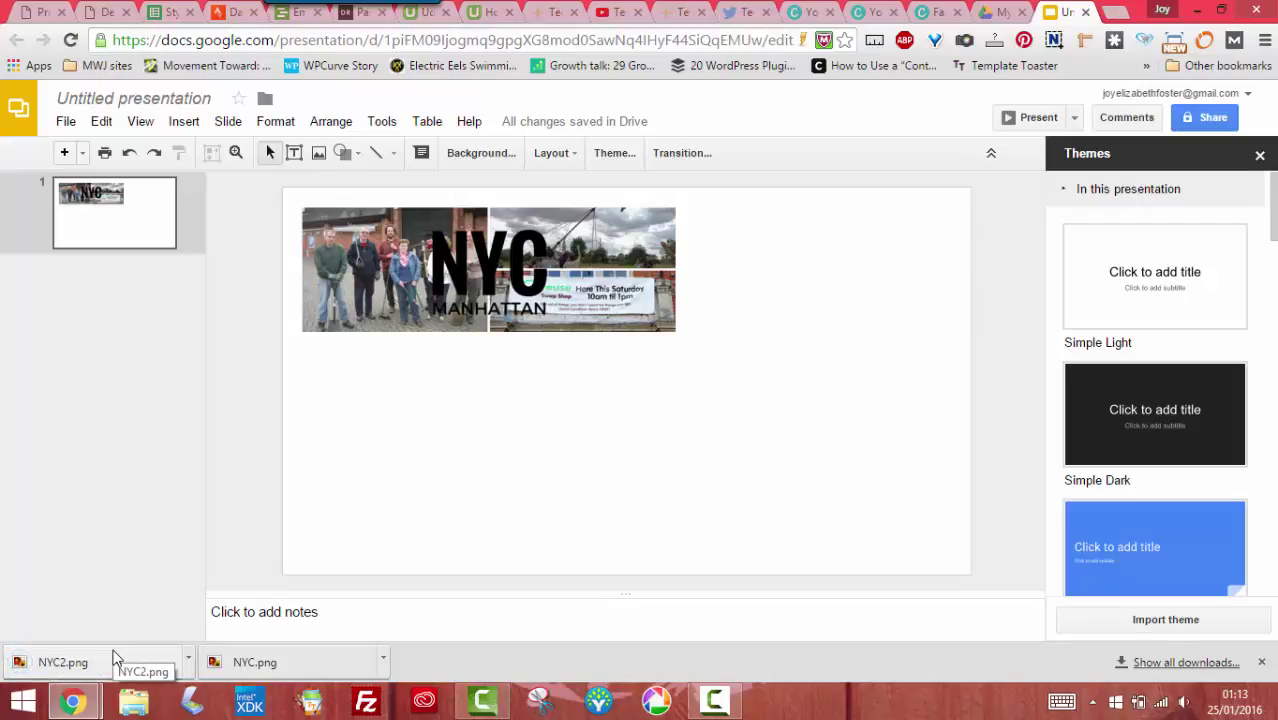
pyautogui.moveTo(113, 660); pyautogui.dragTo(385, 458)
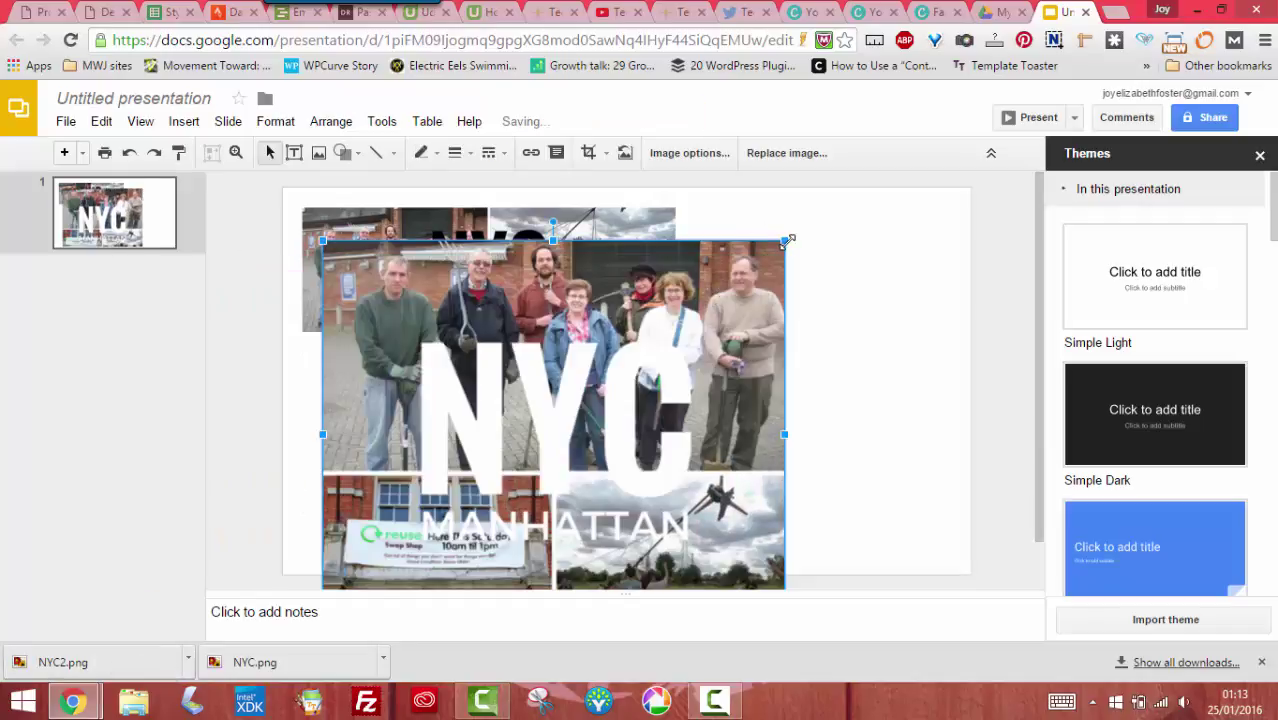
pyautogui.moveTo(786, 240); pyautogui.dragTo(617, 380)
pyautogui.moveTo(502, 459); pyautogui.dragTo(810, 382)
pyautogui.moveTo(925, 303); pyautogui.dragTo(864, 357)
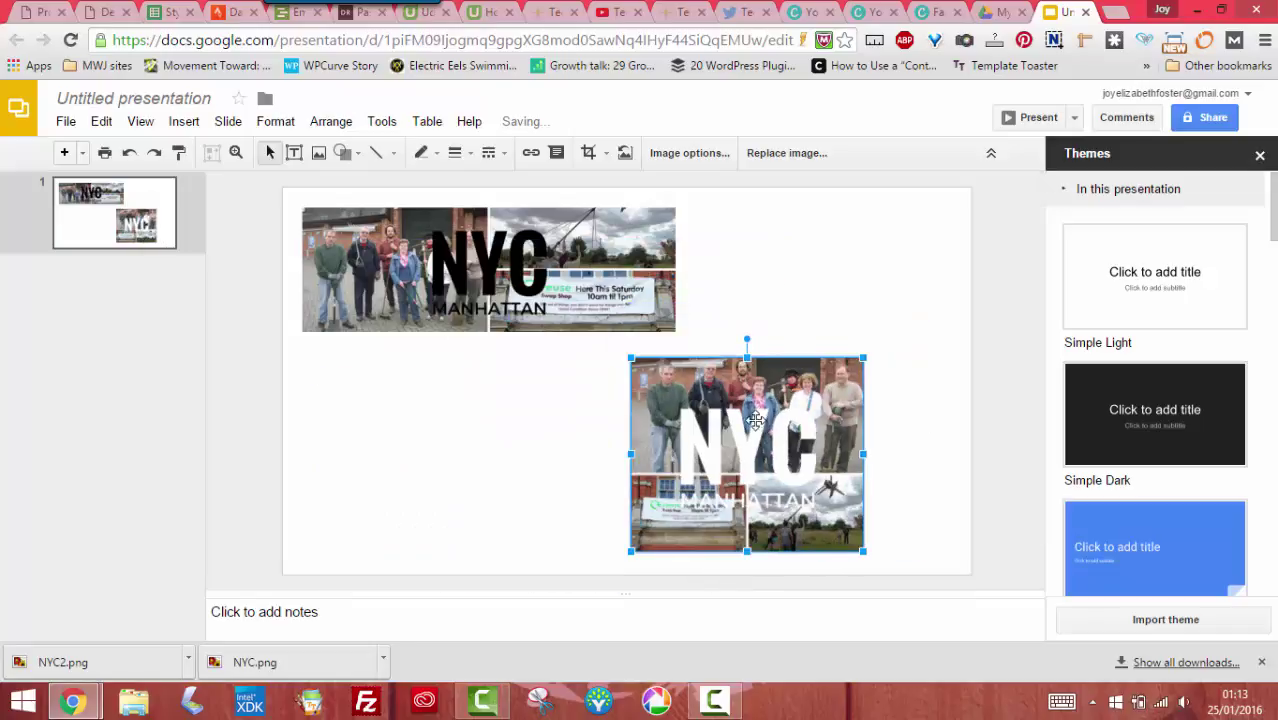
pyautogui.moveTo(755, 418); pyautogui.dragTo(813, 412)
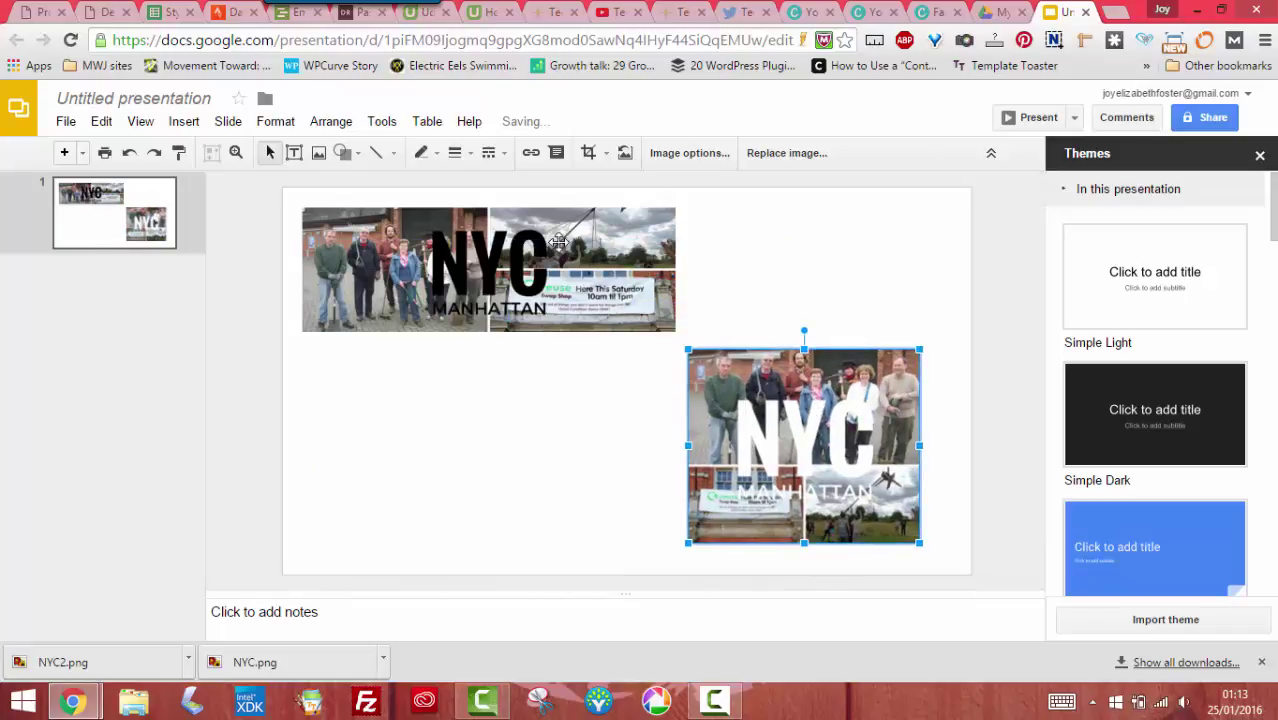
# Close Canva's design-ready message, then nudge the top NYC banner slightly in Slides
pyautogui.click(930, 12)
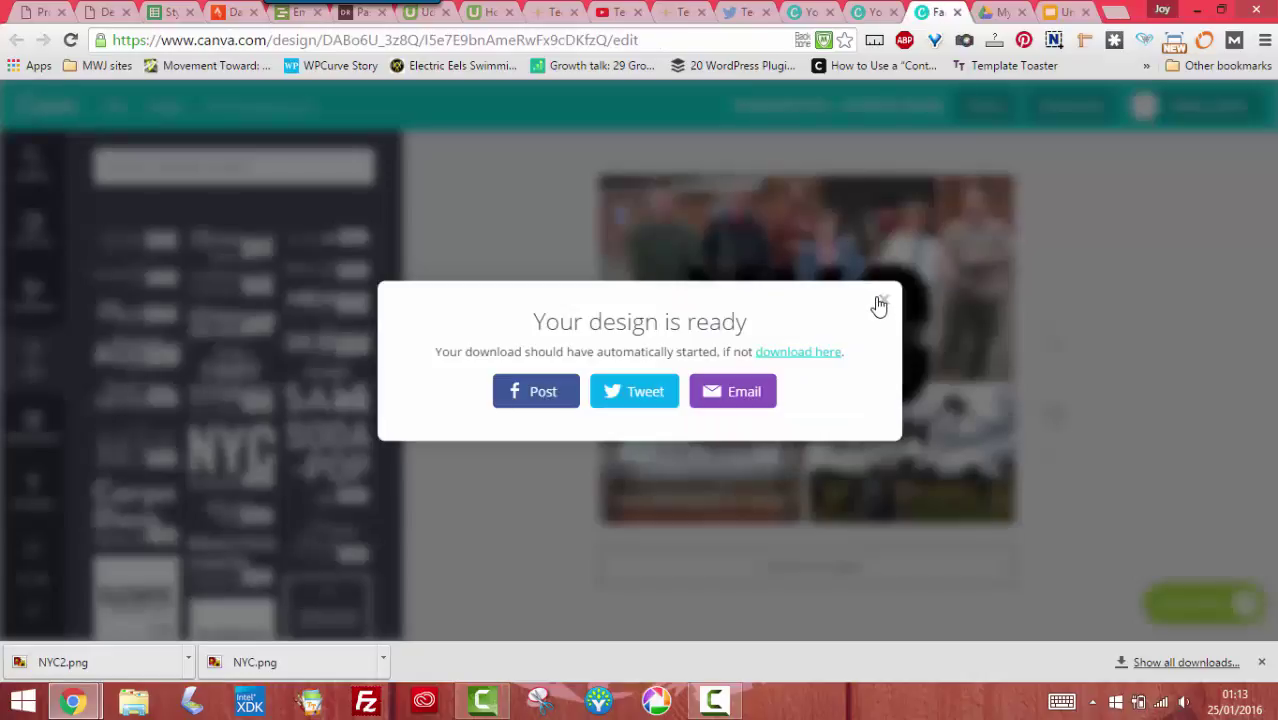
pyautogui.click(881, 303)
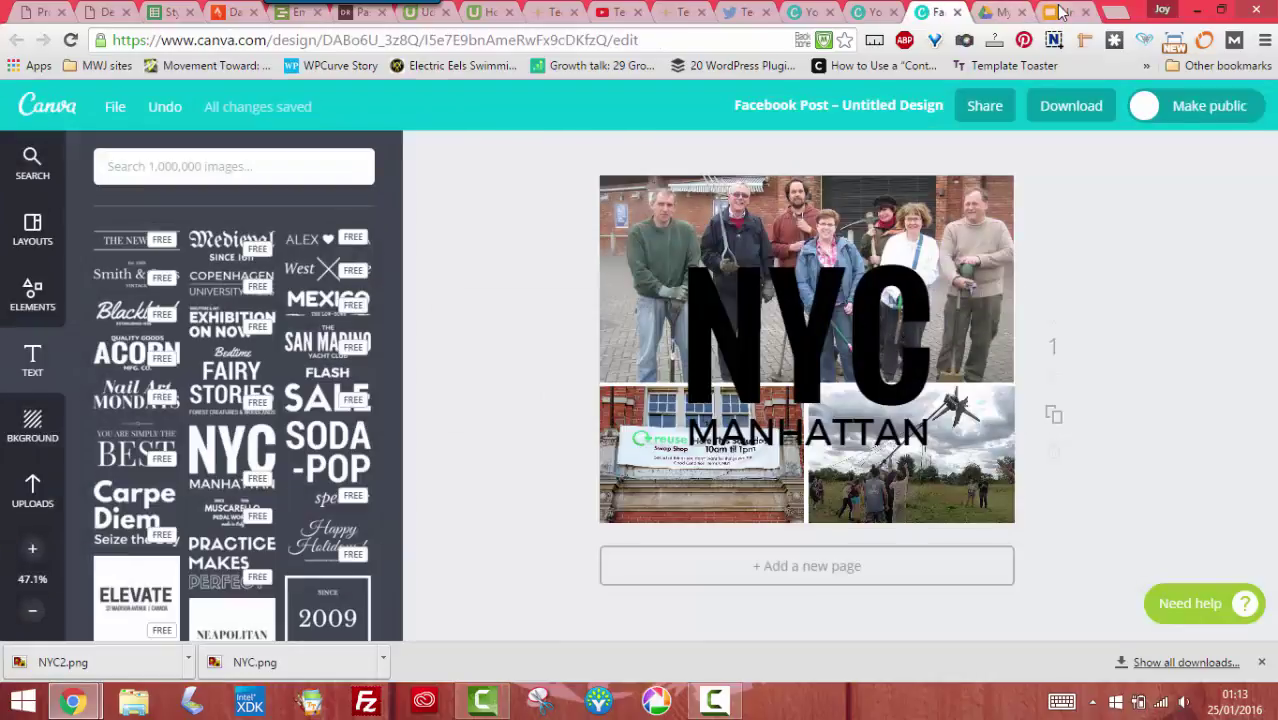
pyautogui.click(1062, 12)
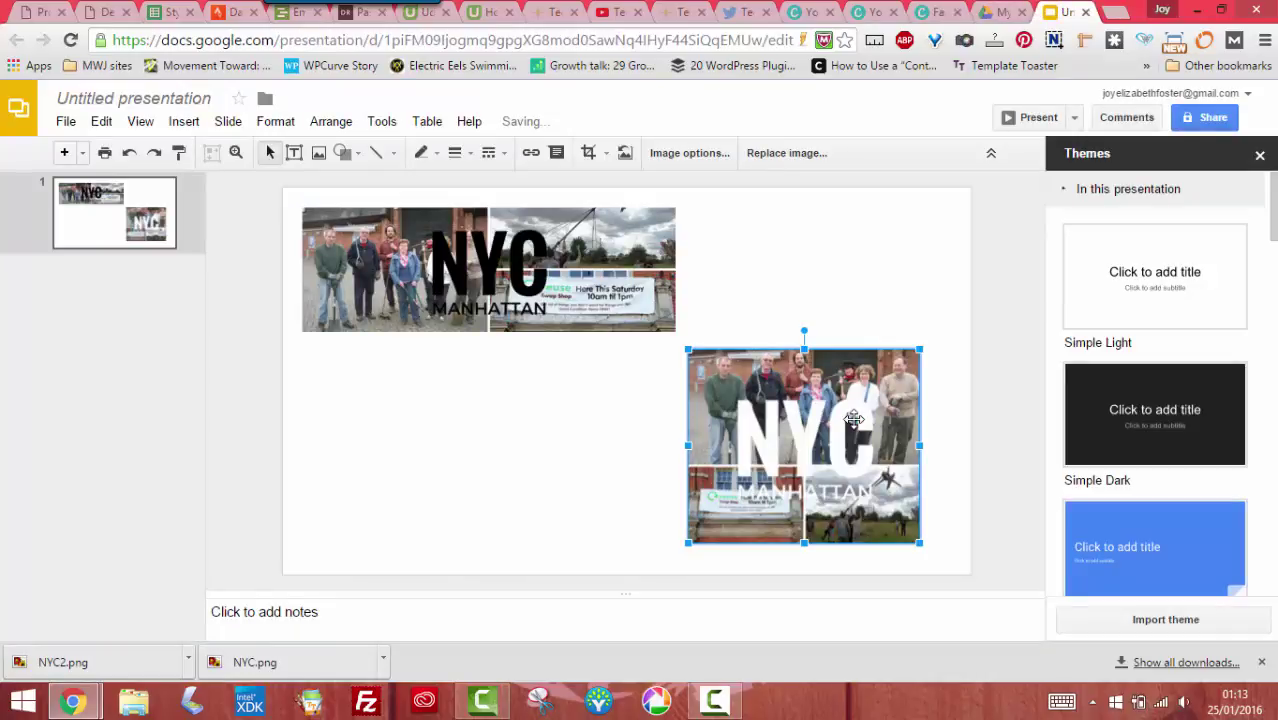
pyautogui.moveTo(650, 295); pyautogui.dragTo(613, 303)
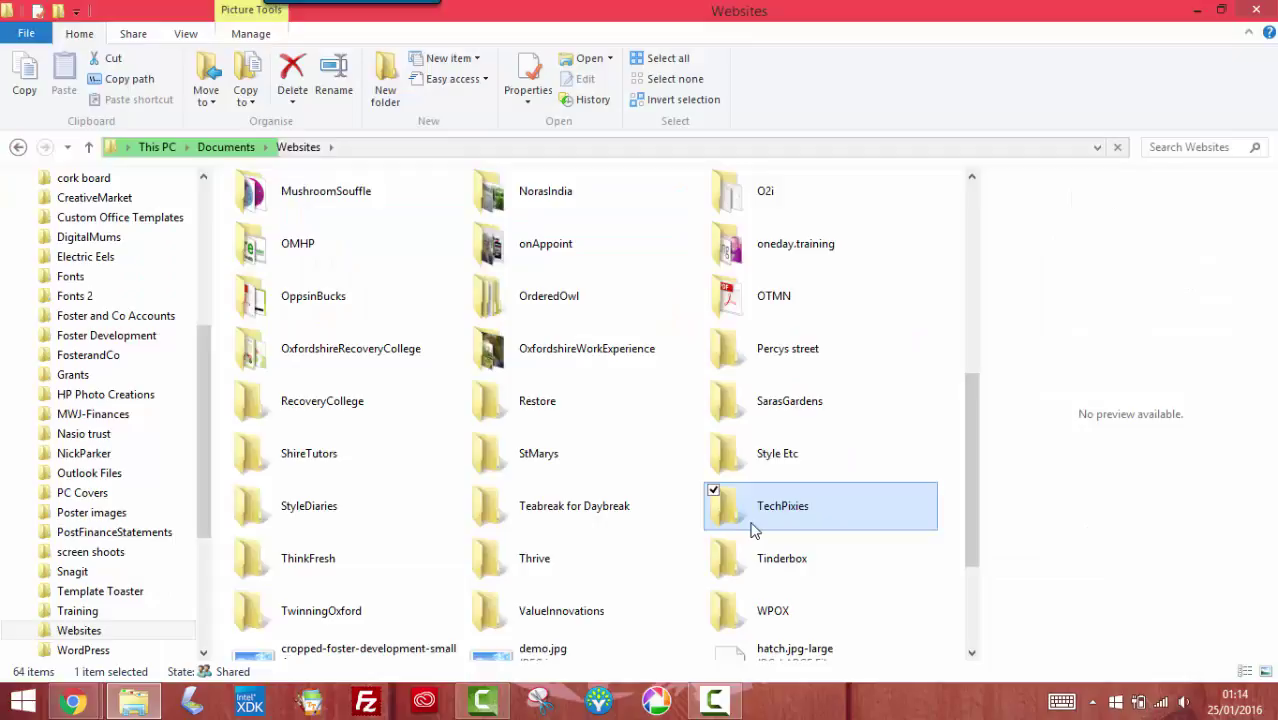
# Open the TechPixies website folder and select the example graphic 1.png
pyautogui.doubleClick(750, 527)
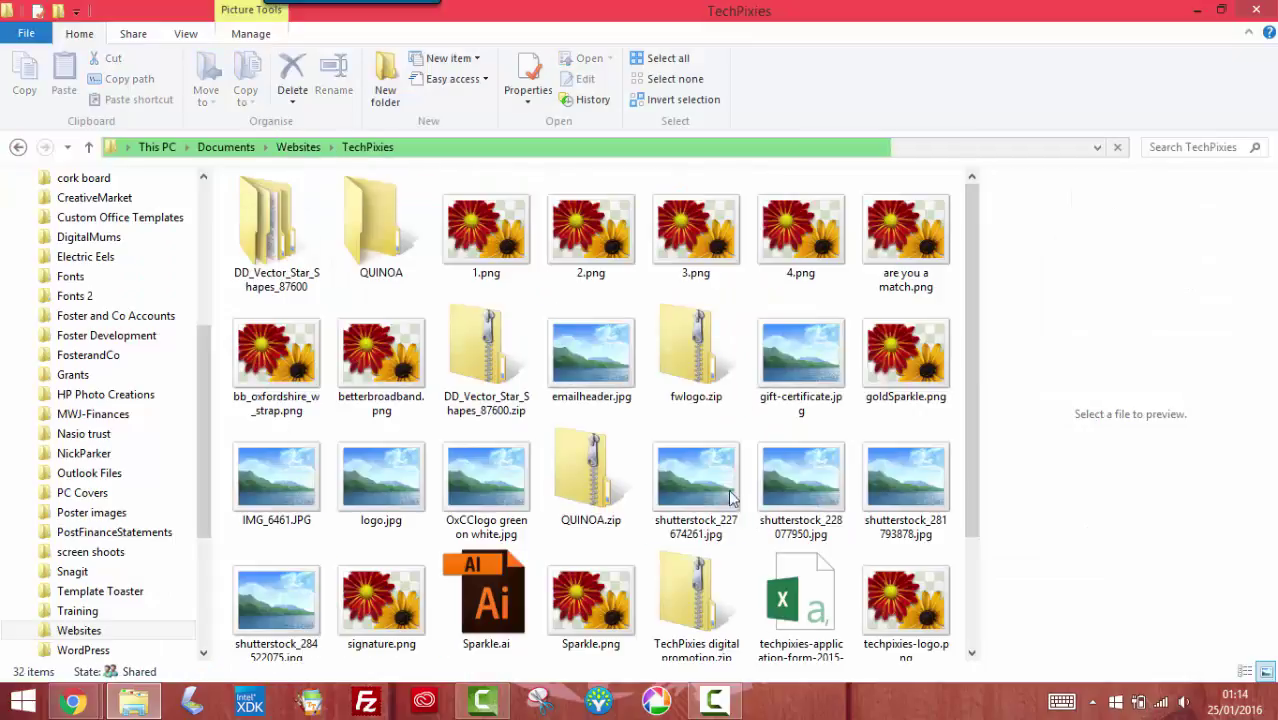
pyautogui.click(500, 257)
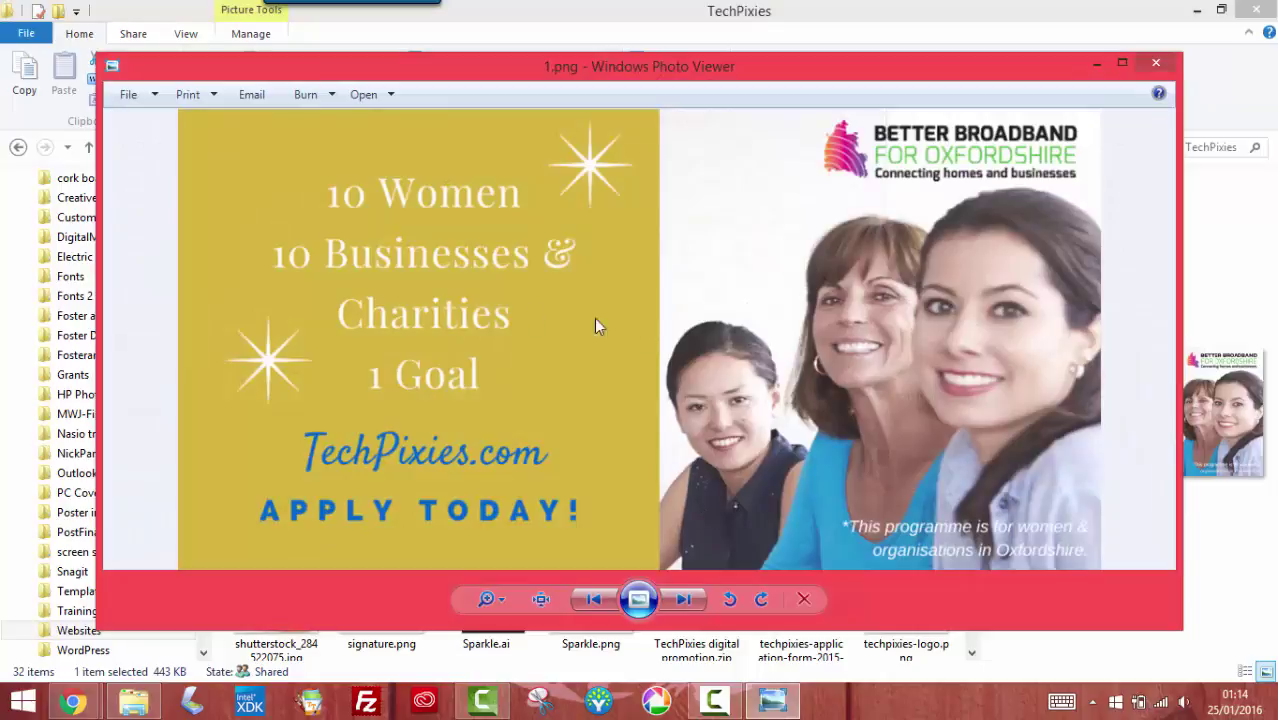
pyautogui.click(697, 610)
pyautogui.click(697, 610)
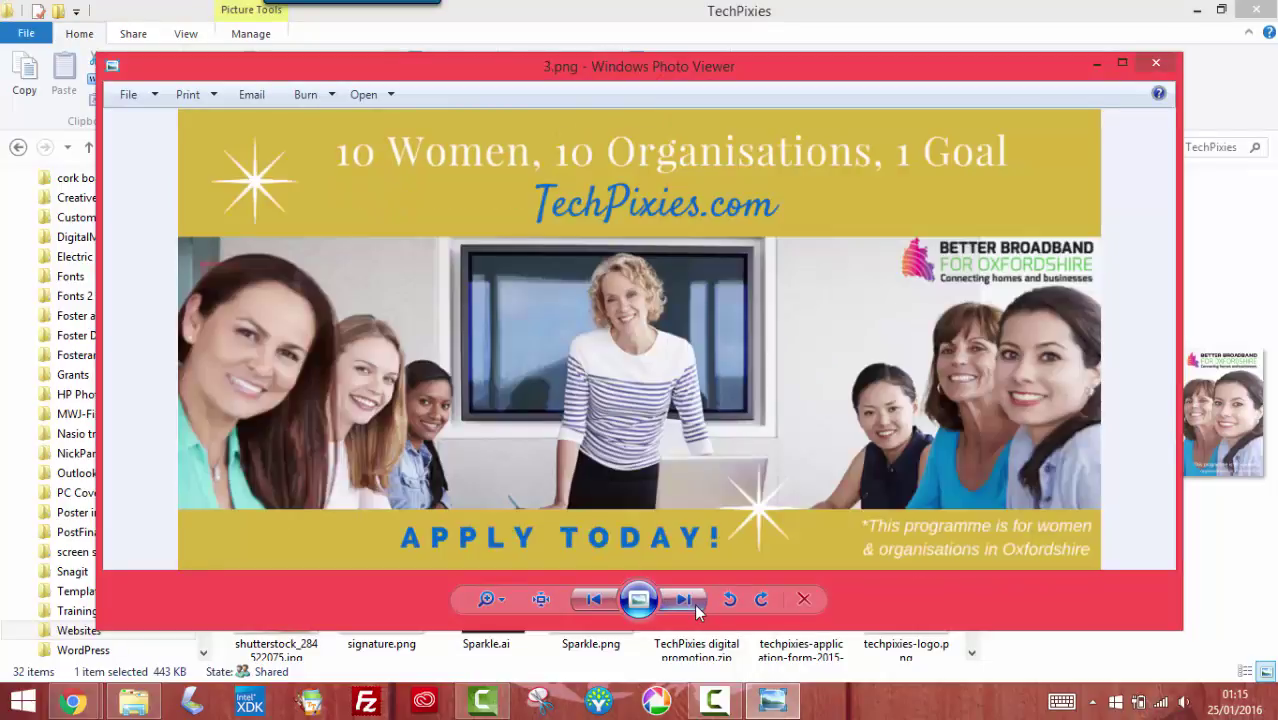
pyautogui.click(697, 610)
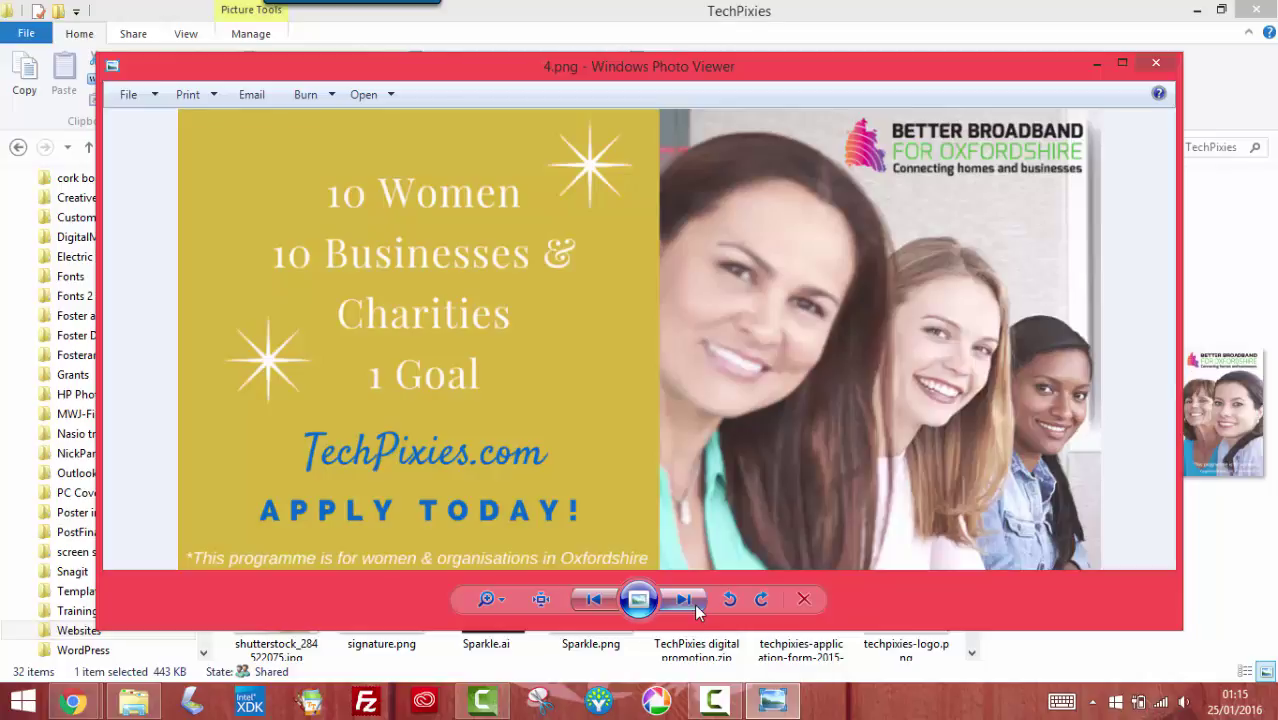
pyautogui.click(697, 610)
pyautogui.click(600, 600)
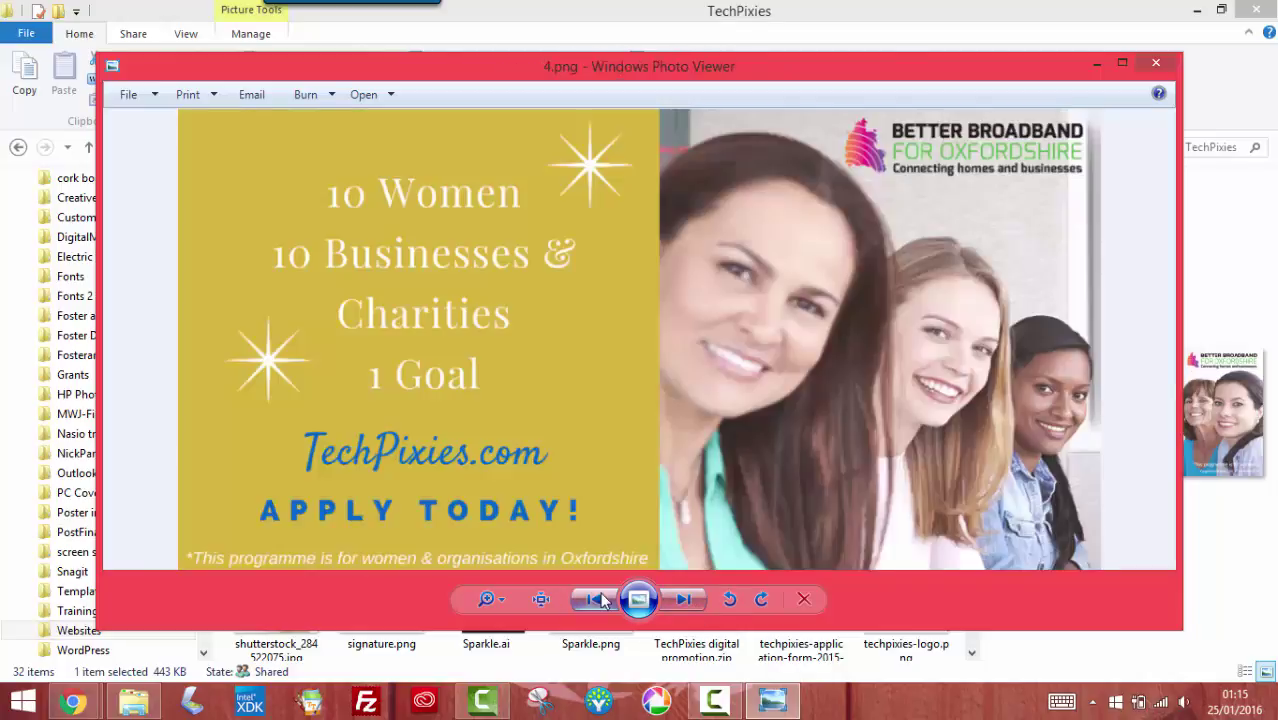
pyautogui.click(600, 600)
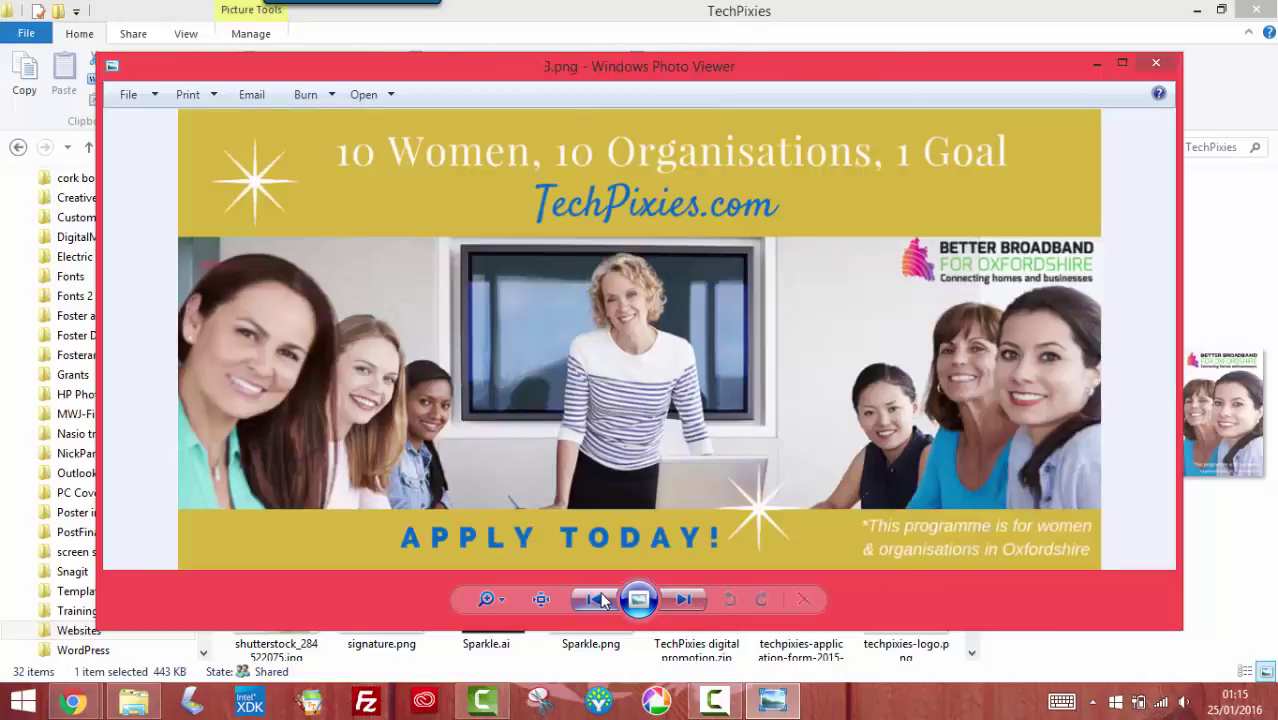
pyautogui.click(600, 600)
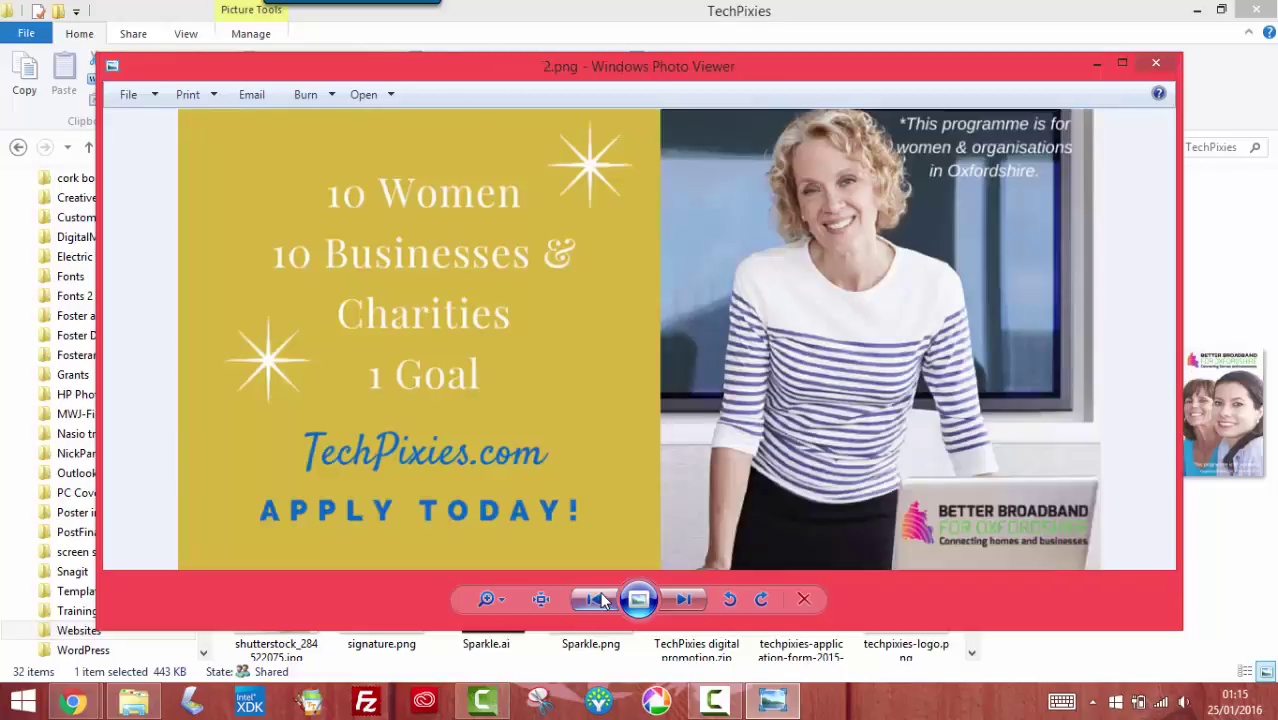
pyautogui.click(601, 600)
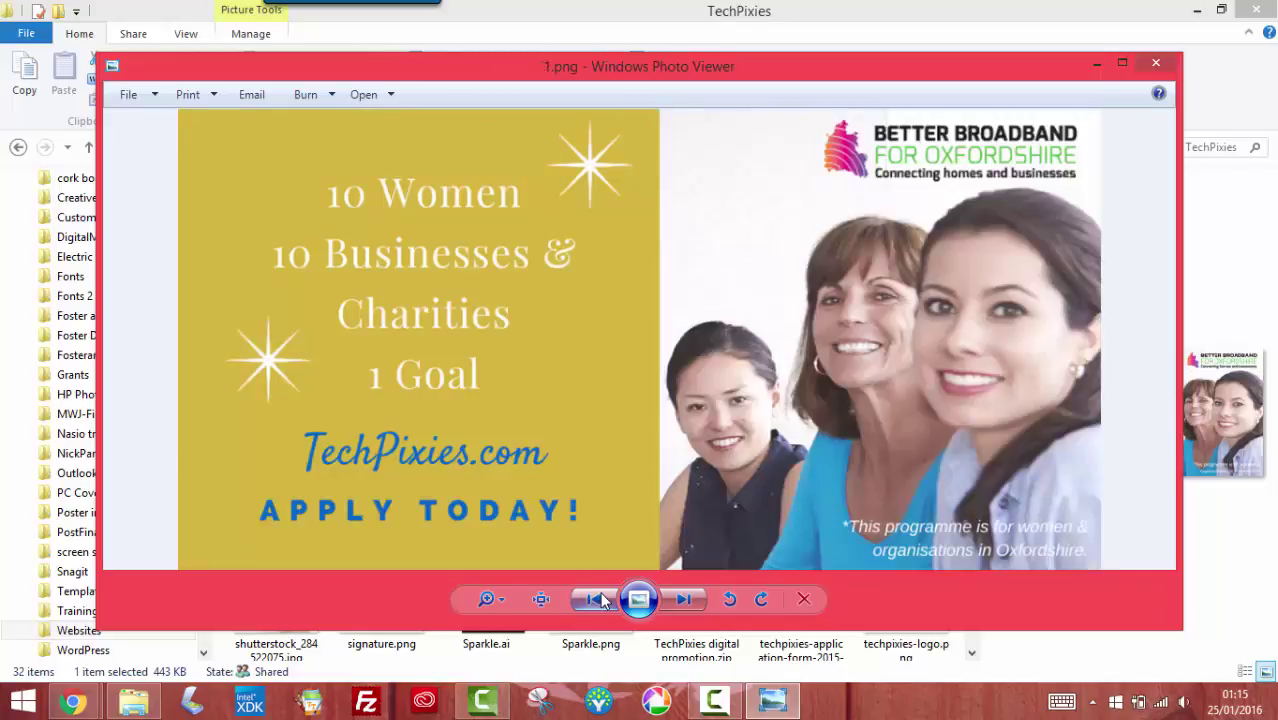